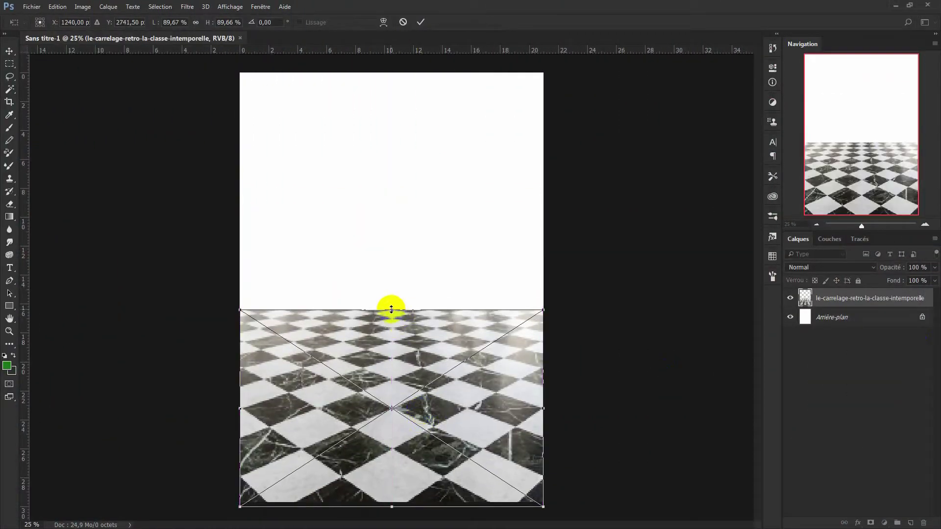
Lower the checkered floor's top edge, then unlock Arrière-plan and fill it dark grey.
{"action": "left_click_drag", "start_coordinate": [391, 309], "coordinate": [391, 407]}
{"action": "key", "text": "Return"}
{"action": "key", "text": "w"}
{"action": "left_click", "coordinate": [922, 317]}
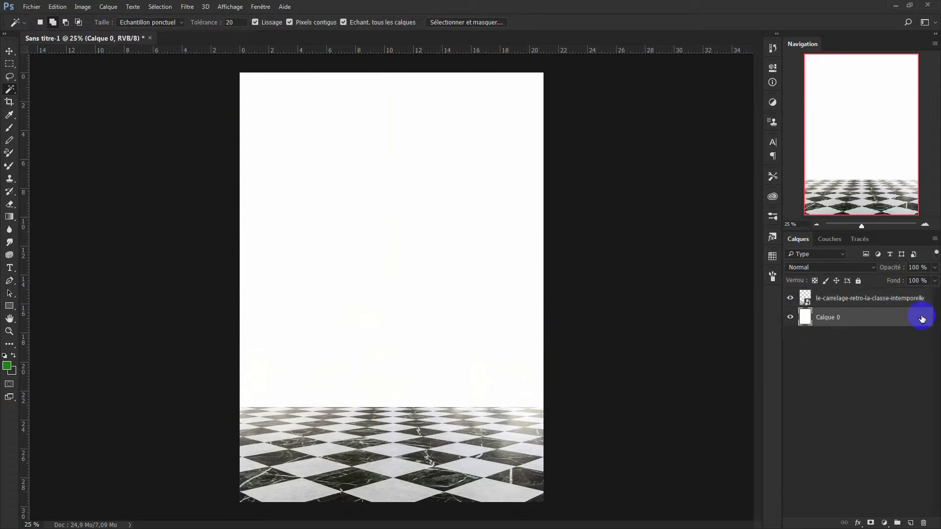
{"action": "key", "text": "ctrl+BackSpace"}
Place the dark scratched texture and stretch it to fill the area above the floor.
{"action": "mouse_move", "coordinate": [3, 214]}
{"action": "left_mouse_down"}
{"action": "mouse_move", "coordinate": [574, 200]}
{"action": "mouse_move", "coordinate": [446, 393]}
{"action": "mouse_move", "coordinate": [459, 333]}
{"action": "left_mouse_up"}
{"action": "left_click_drag", "start_coordinate": [304, 255], "coordinate": [240, 250]}
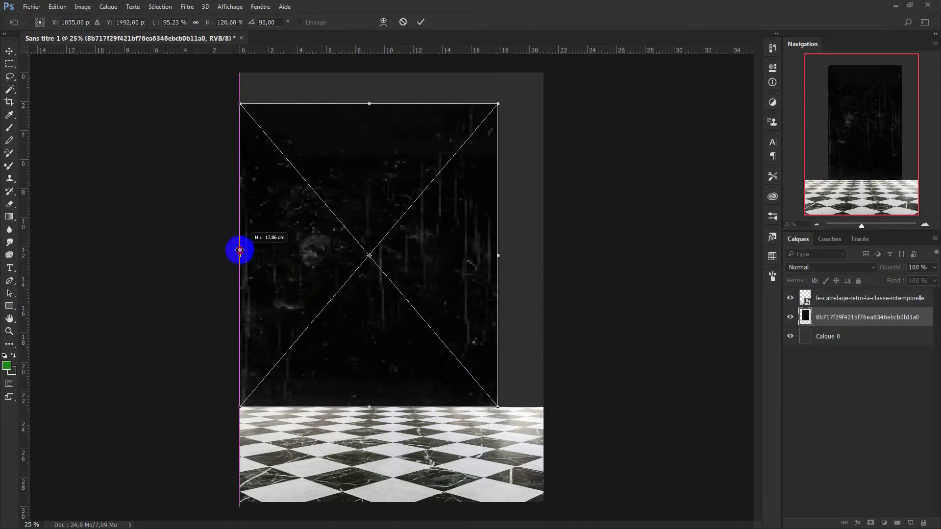
{"action": "left_click_drag", "start_coordinate": [498, 255], "coordinate": [549, 256]}
{"action": "left_click_drag", "start_coordinate": [391, 104], "coordinate": [386, 64]}
{"action": "key", "text": "Return"}
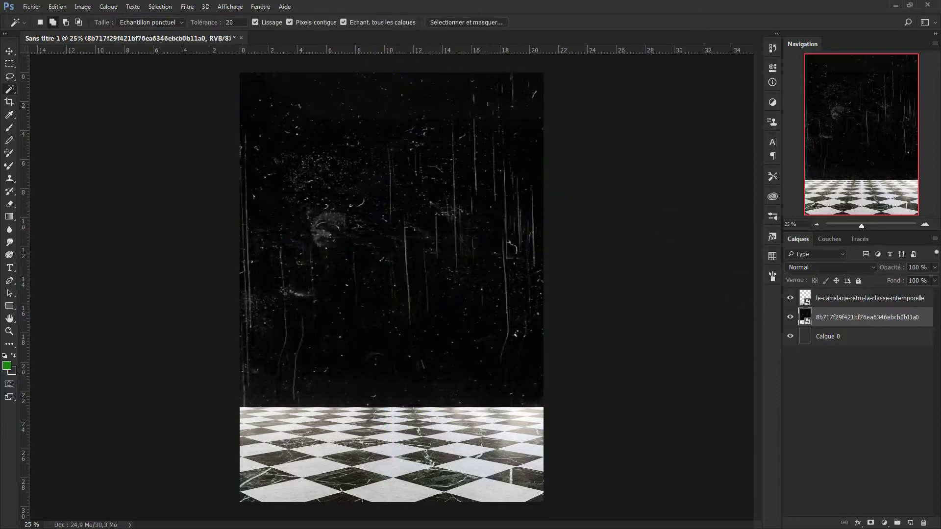
Scale the red brick texture to cover the wall area.
{"action": "left_click_drag", "start_coordinate": [489, 288], "coordinate": [391, 287]}
{"action": "left_click_drag", "start_coordinate": [351, 261], "coordinate": [237, 73]}
{"action": "mouse_move", "coordinate": [429, 312]}
{"action": "left_mouse_down"}
{"action": "mouse_move", "coordinate": [585, 410]}
{"action": "mouse_move", "coordinate": [642, 408]}
{"action": "left_mouse_up"}
{"action": "key", "text": "Return"}
In the brick layer's style, drag the Ce calque black slider to drop out the dark bricks.
{"action": "right_click", "coordinate": [924, 313]}
{"action": "key", "text": "Escape"}
{"action": "double_click", "coordinate": [924, 316]}
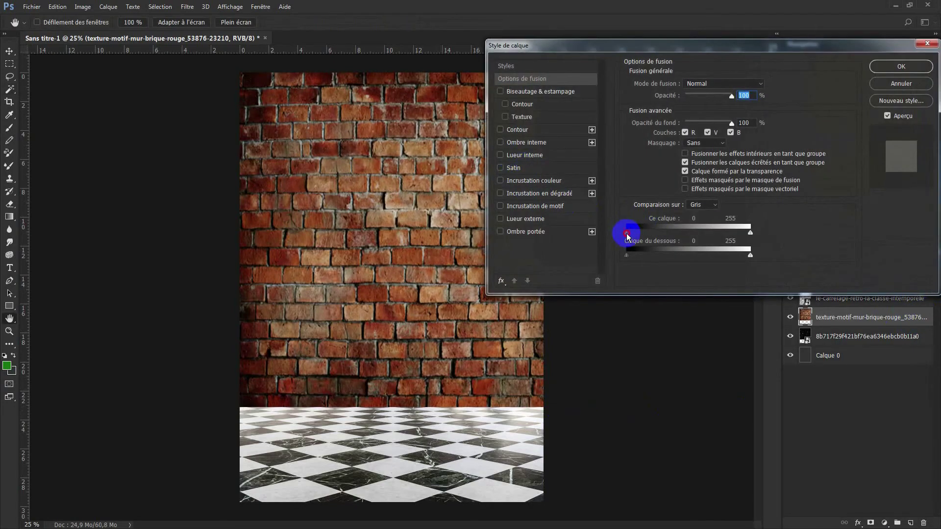
{"action": "left_click_drag", "start_coordinate": [627, 234], "coordinate": [681, 236]}
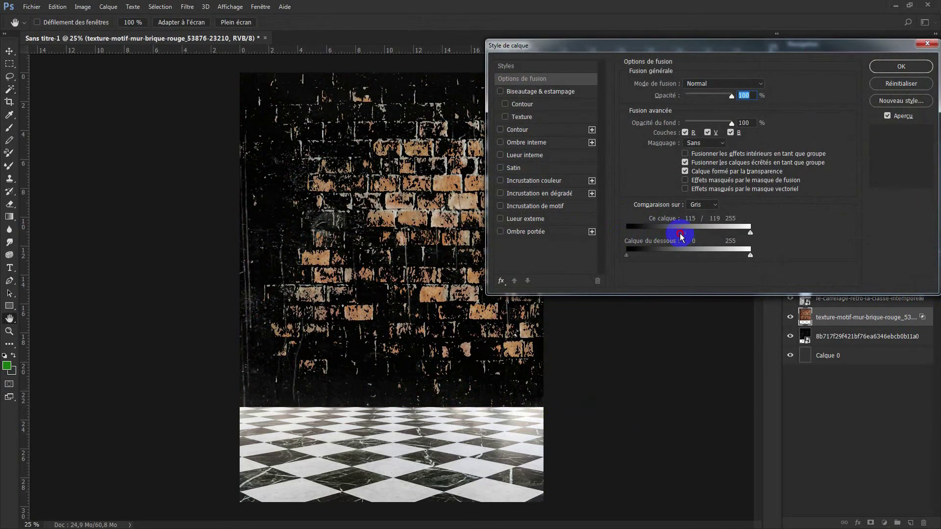
{"action": "left_click_drag", "start_coordinate": [681, 236], "coordinate": [701, 233]}
{"action": "left_click", "coordinate": [886, 72]}
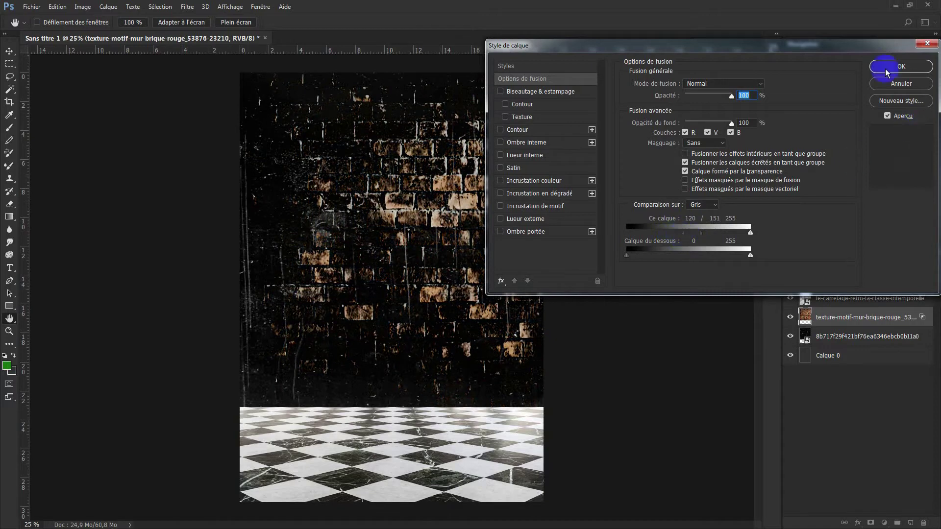
Set the brick layer to Superposition blending and desaturate it to grey.
{"action": "left_click", "coordinate": [833, 268]}
{"action": "left_click", "coordinate": [798, 388]}
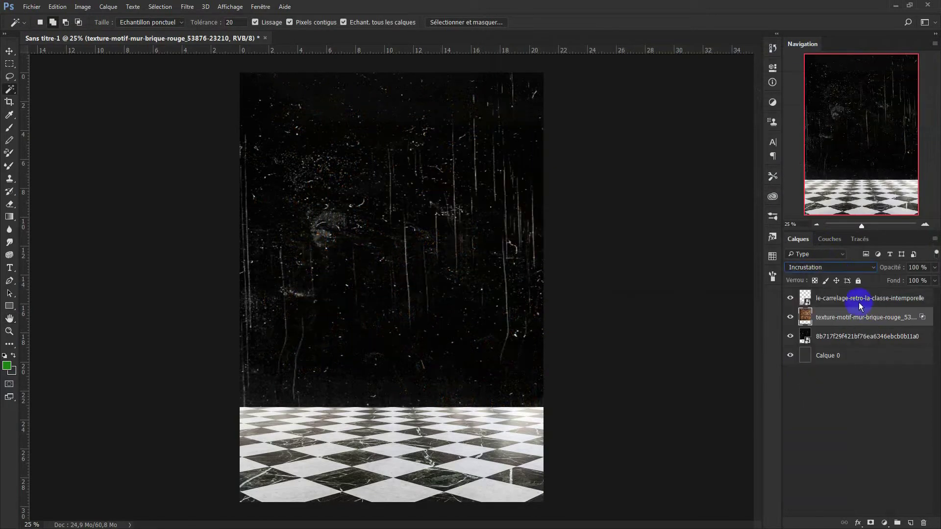
{"action": "left_click", "coordinate": [833, 268]}
{"action": "left_click", "coordinate": [828, 350]}
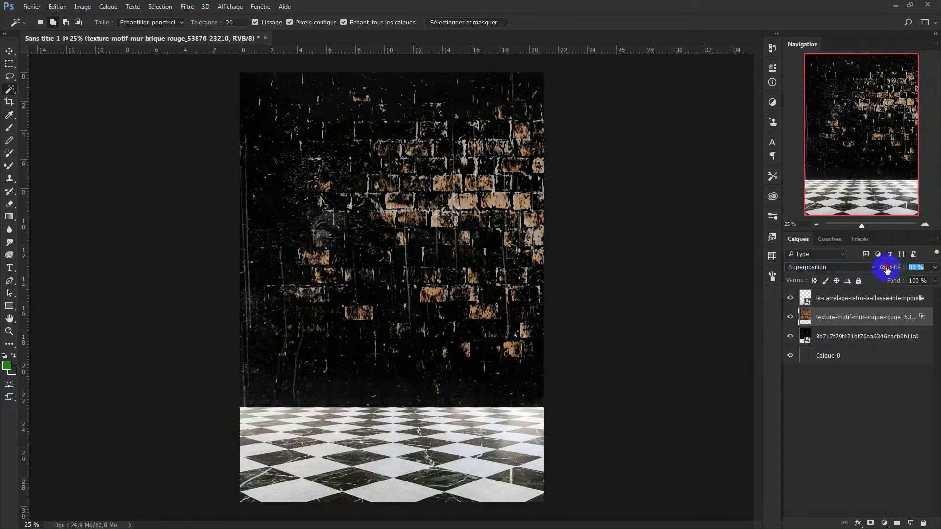
{"action": "left_click", "coordinate": [83, 7]}
{"action": "left_click", "coordinate": [230, 216]}
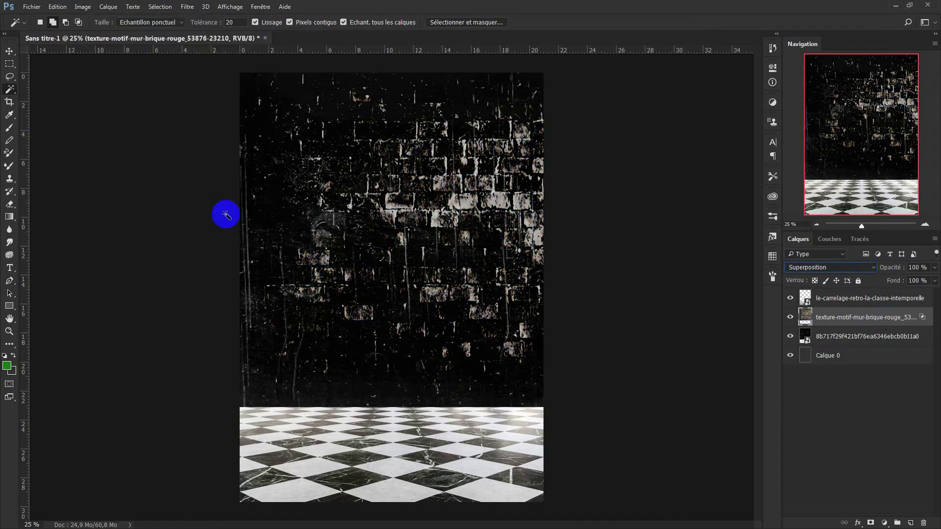
Lower the brick layer to 60% opacity and add a new empty layer.
{"action": "left_click_drag", "start_coordinate": [890, 267], "coordinate": [874, 273]}
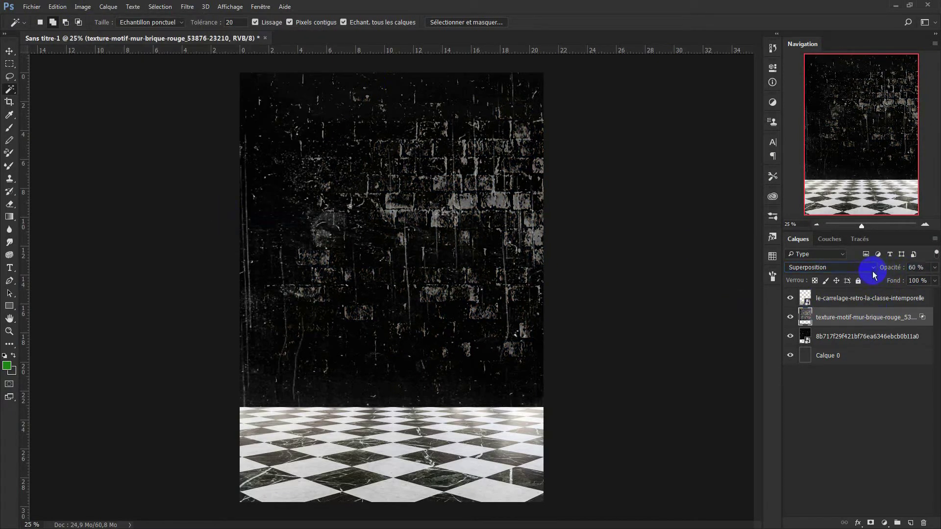
{"action": "left_click", "coordinate": [790, 298]}
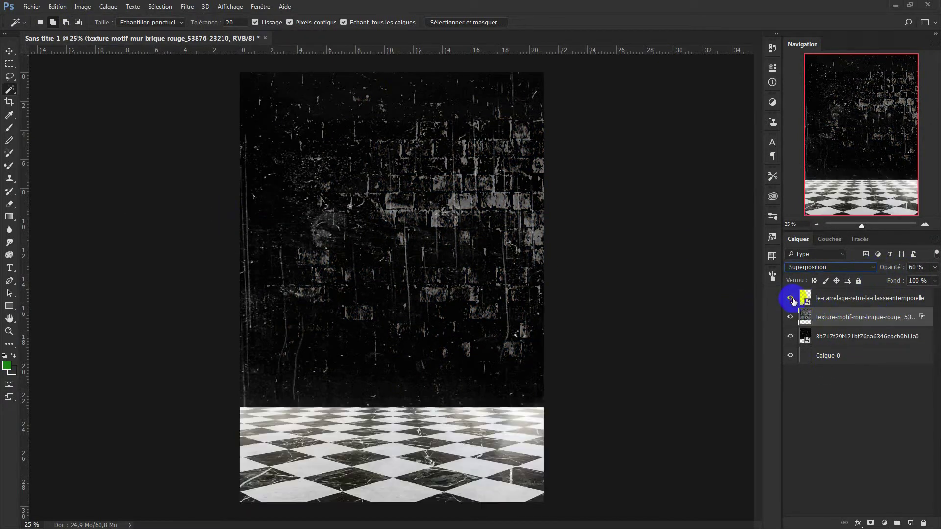
{"action": "left_click", "coordinate": [834, 299]}
{"action": "left_click", "coordinate": [910, 523]}
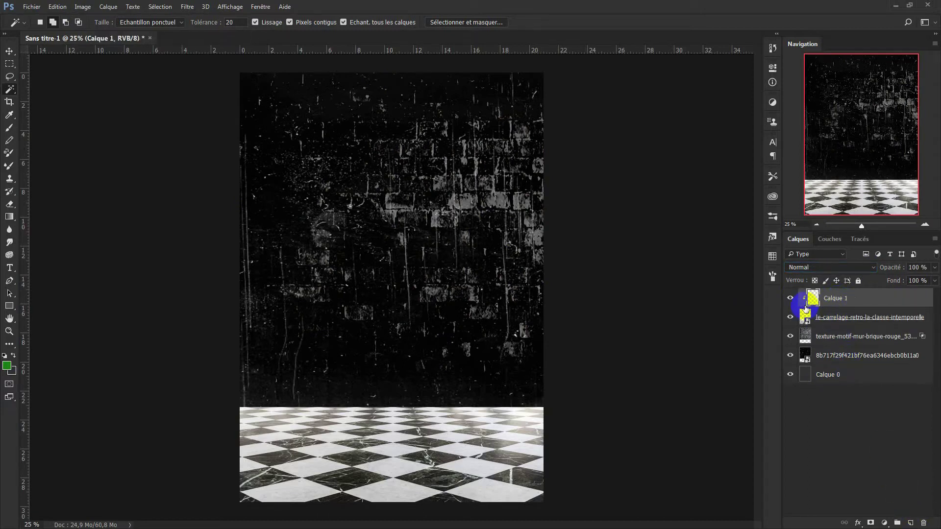
Fill the new layer with black at 75% opacity to darken the floor.
{"action": "key", "text": "d"}
{"action": "left_click", "coordinate": [15, 356]}
{"action": "key", "text": "ctrl+BackSpace"}
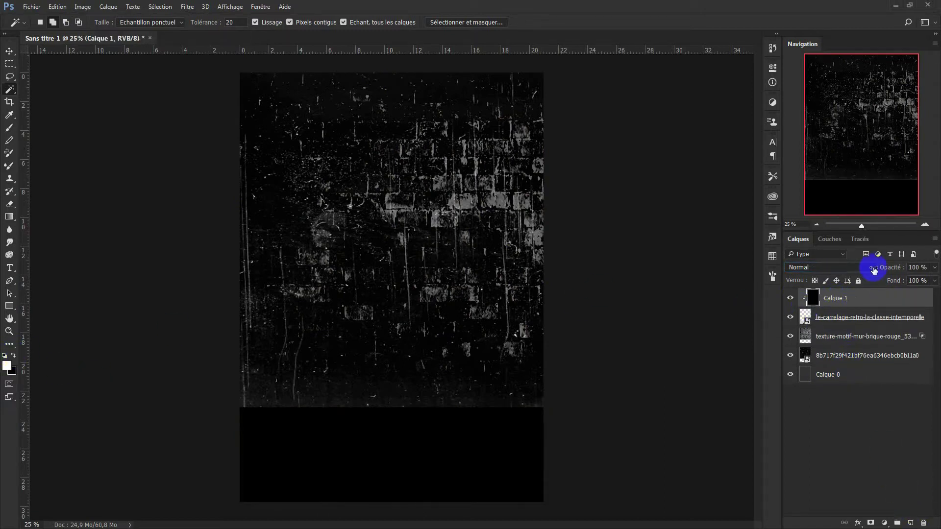
{"action": "left_click_drag", "start_coordinate": [889, 267], "coordinate": [886, 268]}
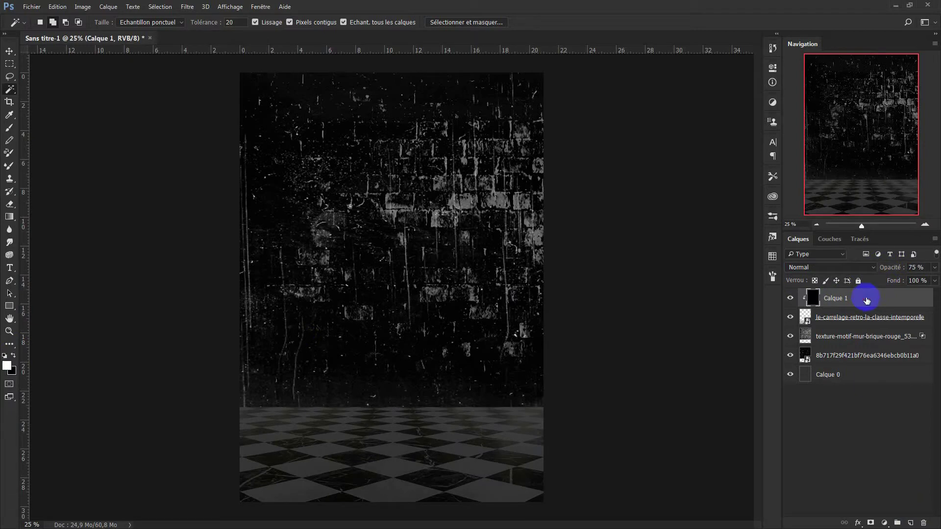
Draw a wide grey-filled ellipse straddling the floor line.
{"action": "left_click", "coordinate": [11, 308]}
{"action": "left_click_drag", "start_coordinate": [289, 366], "coordinate": [500, 414]}
{"action": "key", "text": "ctrl+z"}
{"action": "left_click", "coordinate": [49, 329]}
{"action": "left_click_drag", "start_coordinate": [270, 372], "coordinate": [512, 445]}
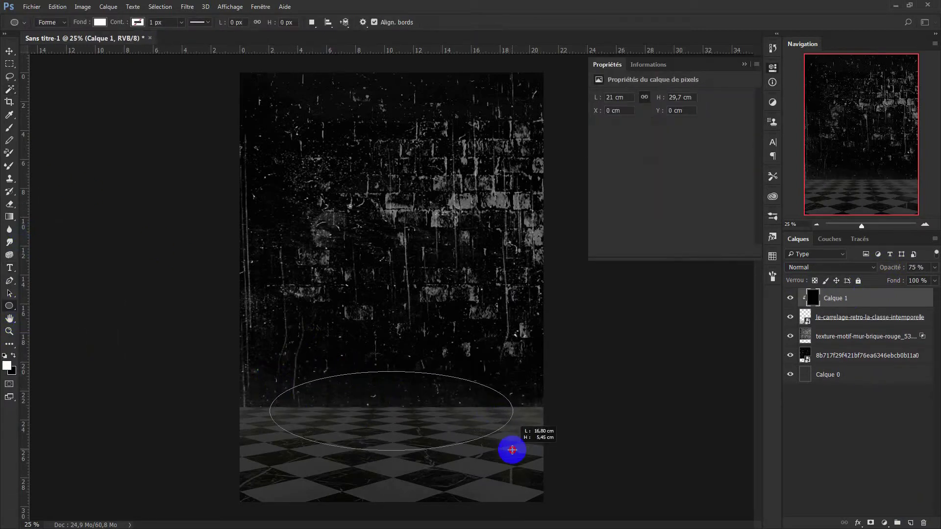
{"action": "left_click", "coordinate": [598, 143]}
{"action": "left_click", "coordinate": [719, 205]}
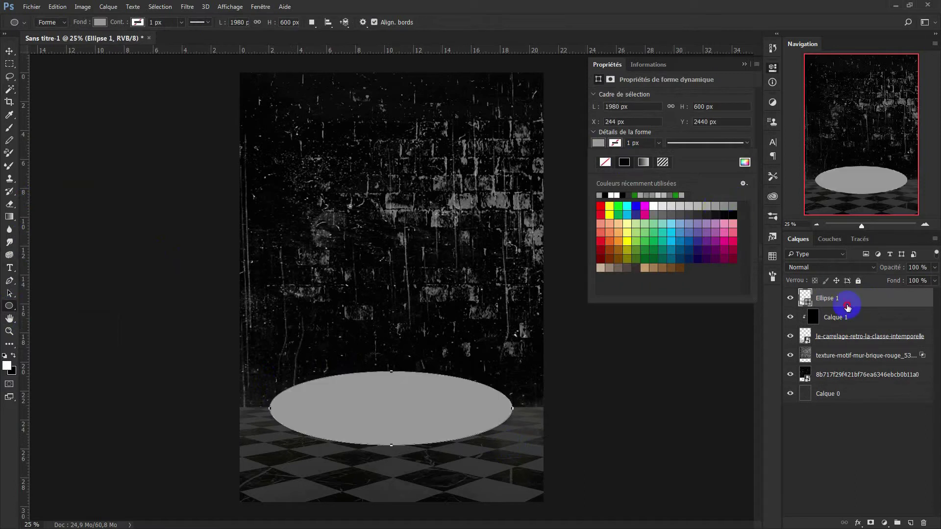
{"action": "left_click", "coordinate": [847, 307]}
Mask the ellipse to the dark texture's area and invert the mask.
{"action": "mouse_move", "coordinate": [848, 301]}
{"action": "left_mouse_down"}
{"action": "mouse_move", "coordinate": [838, 367]}
{"action": "mouse_move", "coordinate": [831, 295]}
{"action": "left_mouse_up"}
{"action": "left_click", "coordinate": [807, 375], "text": "ctrl"}
{"action": "left_click", "coordinate": [870, 522]}
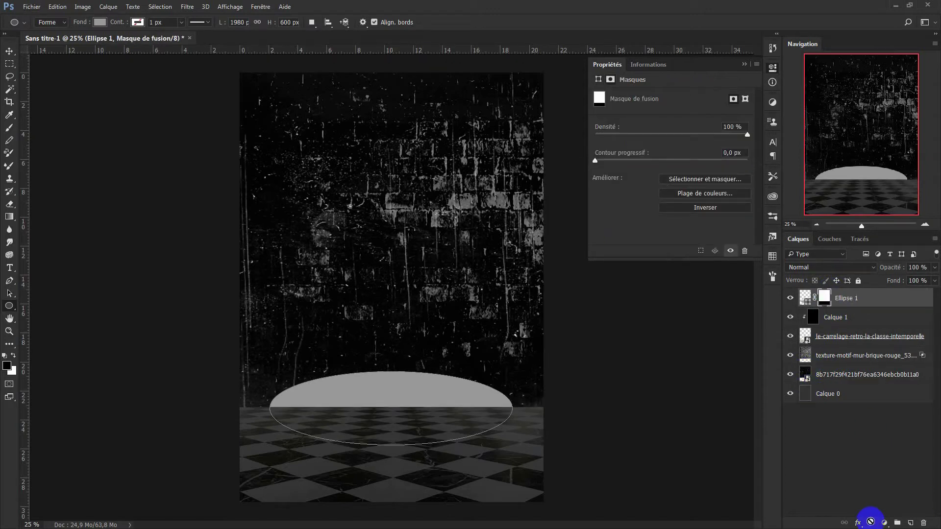
{"action": "key", "text": "i"}
{"action": "key", "text": "ctrl+i"}
Cancel the Gaussian blur on the mask and delete the ellipse's mask.
{"action": "left_click", "coordinate": [187, 7]}
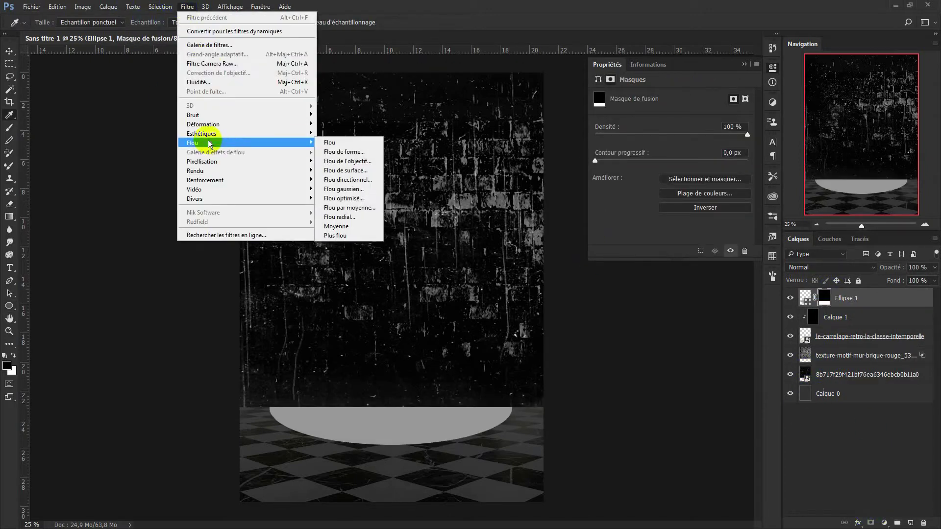
{"action": "left_click", "coordinate": [343, 190]}
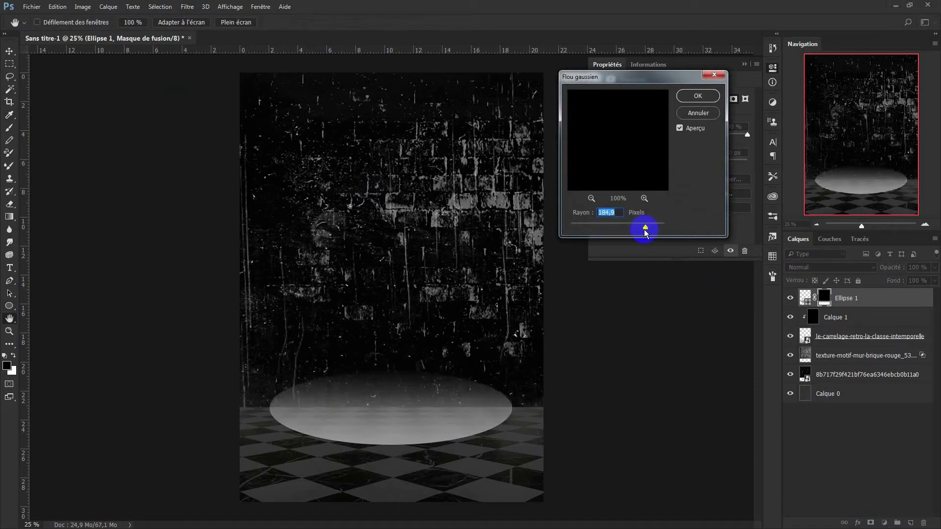
{"action": "key", "text": "Escape"}
{"action": "right_click", "coordinate": [824, 297]}
{"action": "left_click", "coordinate": [827, 317]}
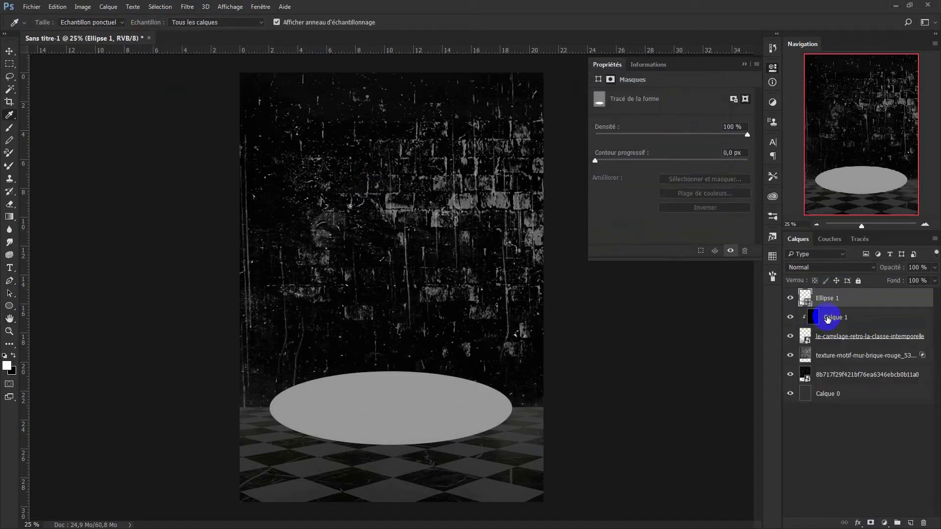
Convert the ellipse to a smart object, Gaussian blur it at radius 64, and make it taller.
{"action": "right_click", "coordinate": [842, 299]}
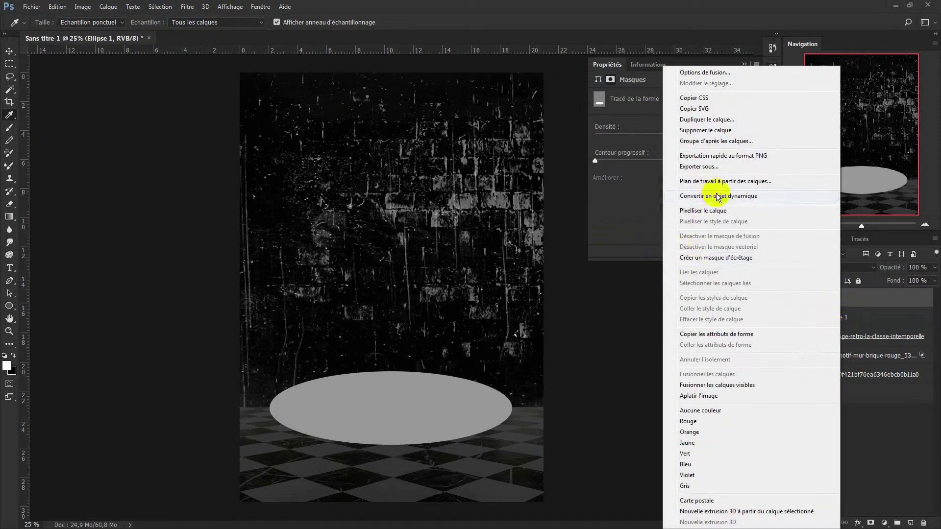
{"action": "left_click", "coordinate": [717, 196]}
{"action": "left_click", "coordinate": [187, 6]}
{"action": "left_click", "coordinate": [372, 205]}
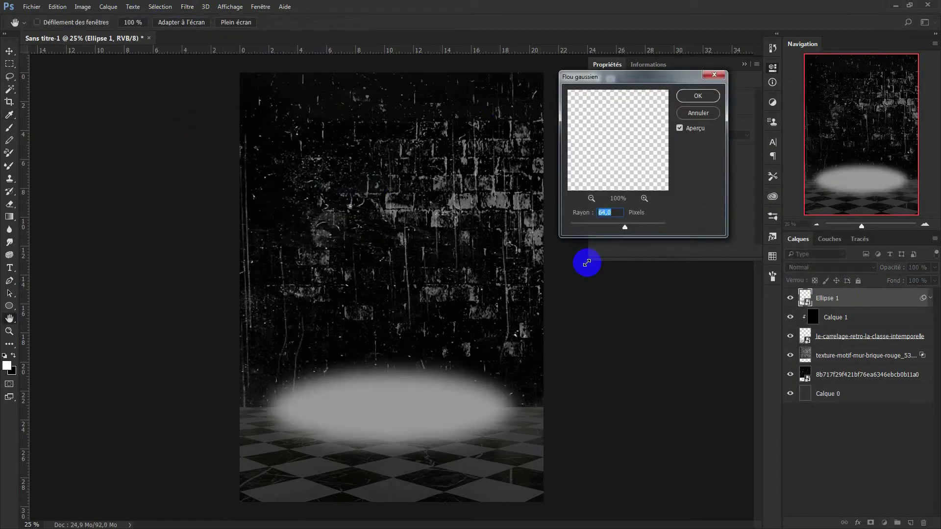
{"action": "key", "text": "Return"}
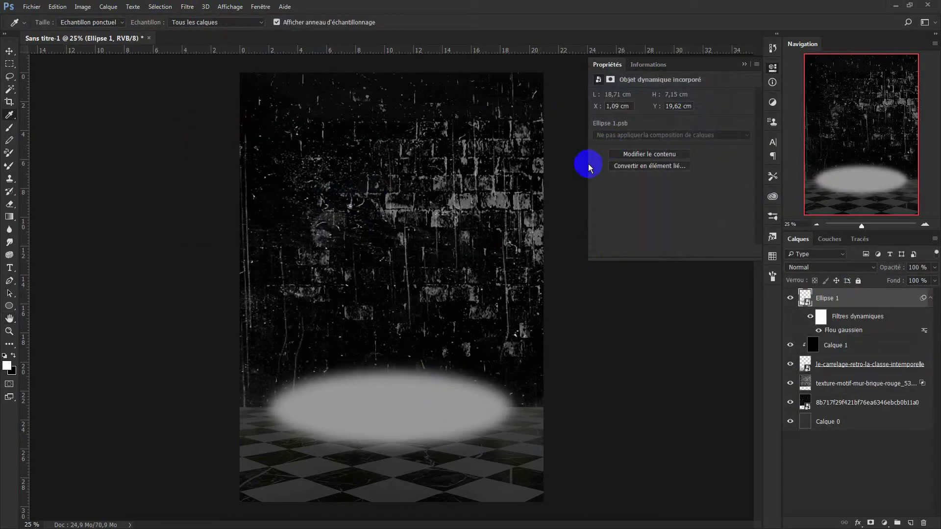
{"action": "key", "text": "ctrl+t"}
{"action": "left_click_drag", "start_coordinate": [390, 445], "coordinate": [390, 457]}
{"action": "key", "text": "Return"}
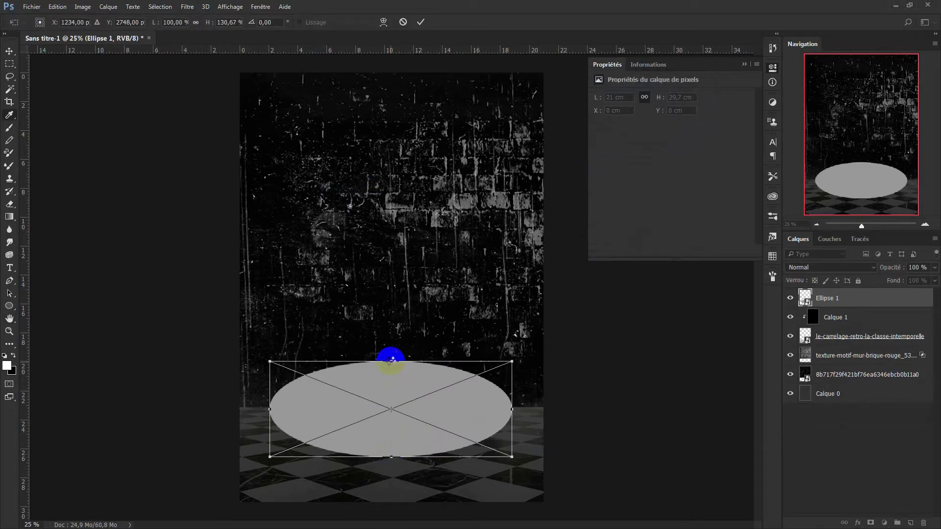
Mask the glow onto the floor and set it to Densité linéaire - (Ajout) at 50% opacity.
{"action": "left_click", "coordinate": [804, 403], "text": "ctrl"}
{"action": "left_click", "coordinate": [871, 523]}
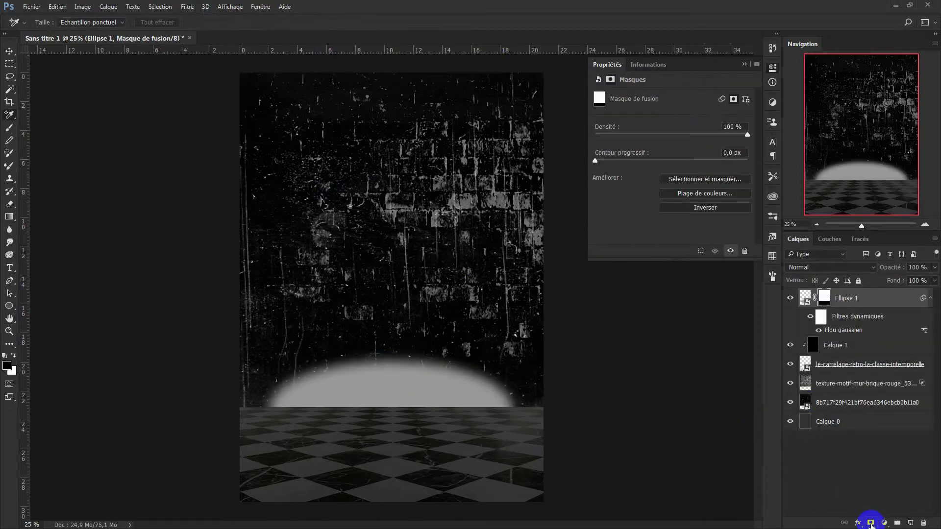
{"action": "key", "text": "ctrl+i"}
{"action": "left_click", "coordinate": [874, 268]}
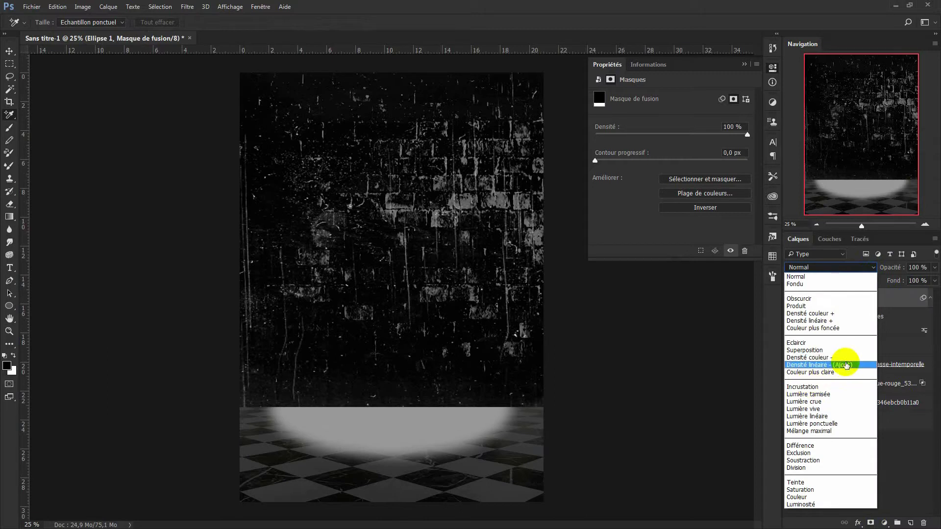
{"action": "left_click", "coordinate": [847, 365]}
{"action": "left_click_drag", "start_coordinate": [893, 272], "coordinate": [871, 267]}
Duplicate the glow with an inverted mask above the floor at 16% opacity.
{"action": "left_click", "coordinate": [849, 302]}
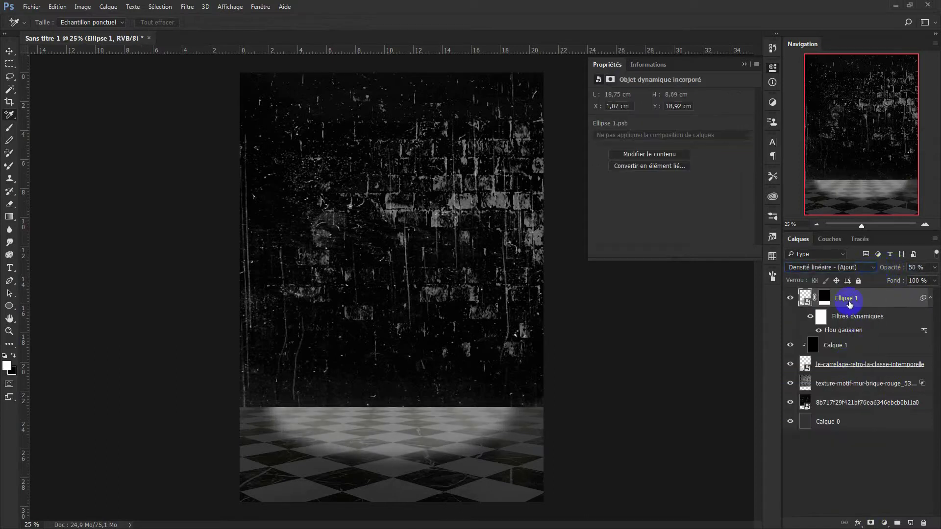
{"action": "key", "text": "ctrl+j"}
{"action": "left_click", "coordinate": [825, 298]}
{"action": "key", "text": "ctrl+i"}
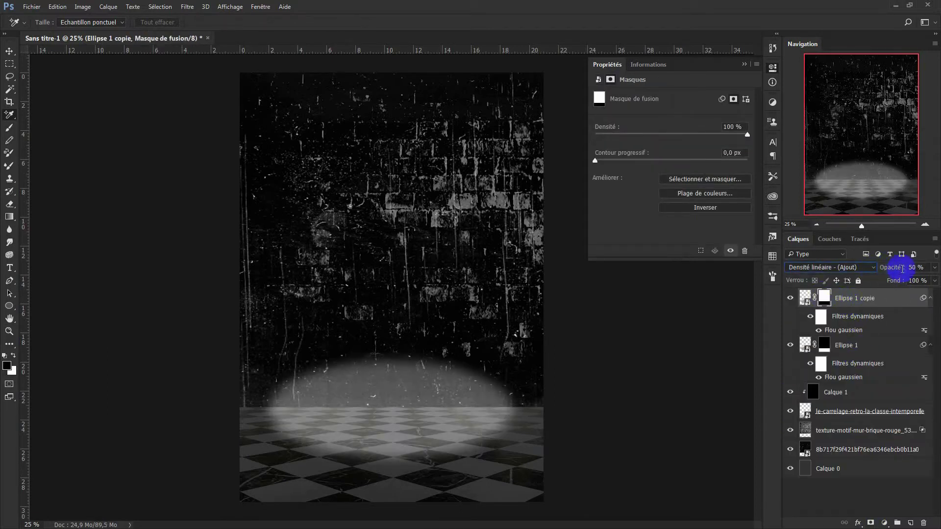
{"action": "left_click_drag", "start_coordinate": [903, 269], "coordinate": [865, 285]}
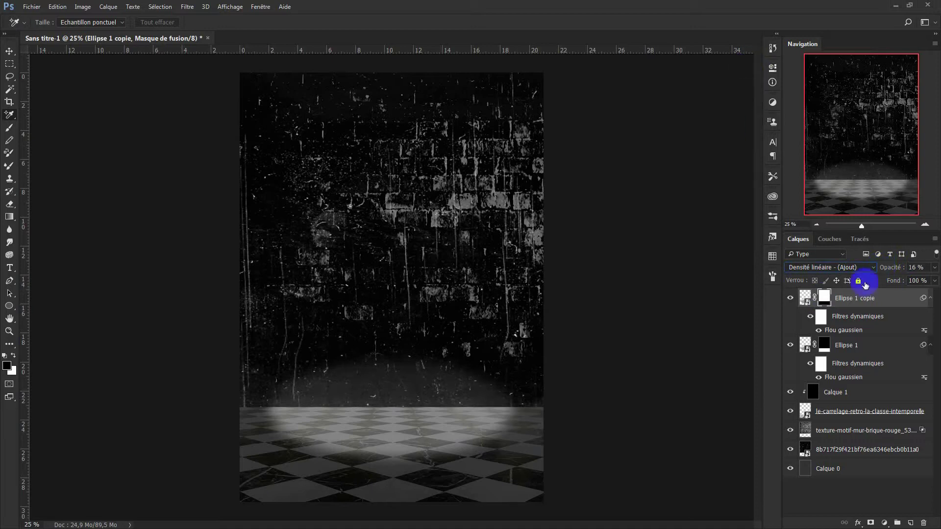
Group the layers from the top glow down to the dark texture and name the group fo.
{"action": "left_click", "coordinate": [846, 451]}
{"action": "left_click", "coordinate": [859, 298], "text": "shift"}
{"action": "key", "text": "ctrl+g"}
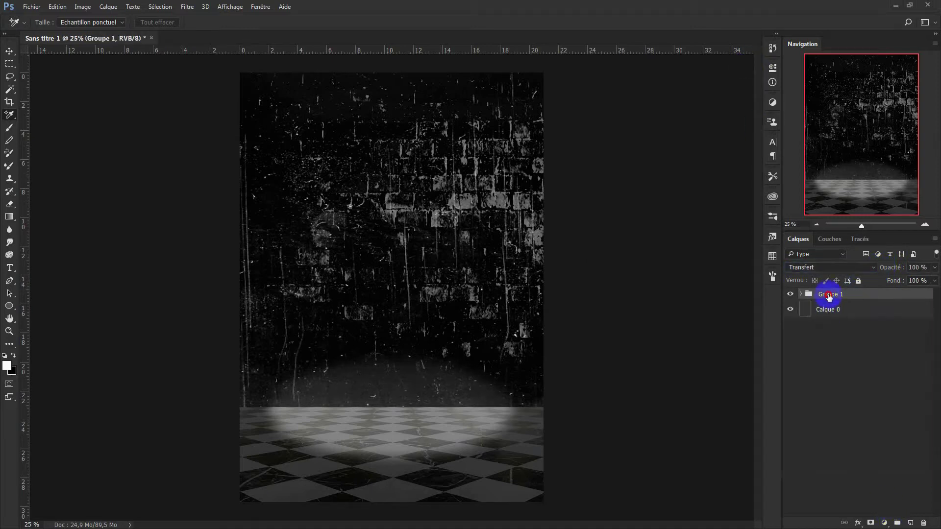
{"action": "type", "text": "fo"}
{"action": "left_click", "coordinate": [859, 369]}
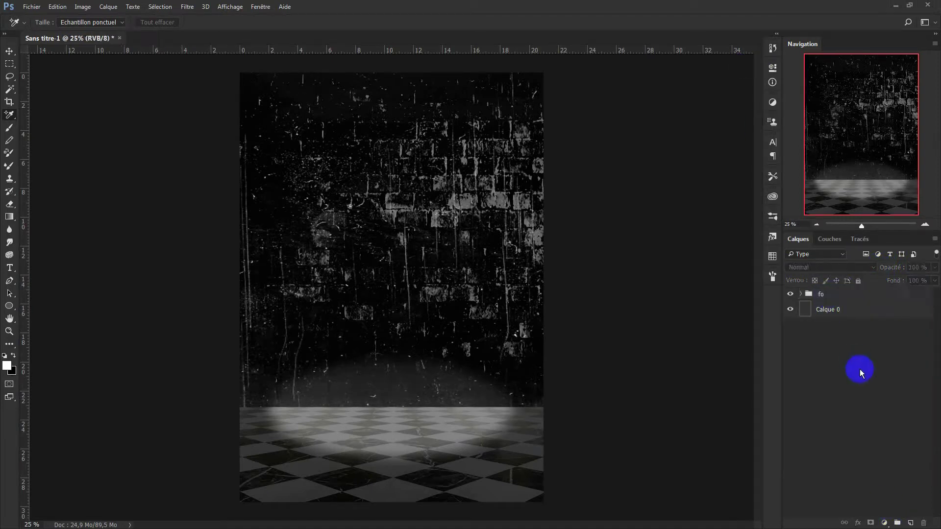
Draw a tall rectangle bar in the upper centre of the poster.
{"action": "right_click", "coordinate": [9, 306]}
{"action": "left_click", "coordinate": [46, 302]}
{"action": "left_click_drag", "start_coordinate": [358, 116], "coordinate": [398, 379]}
Fill the bar grey, then duplicate it and rotate and shorten the copy into a crossbar.
{"action": "left_click", "coordinate": [599, 126]}
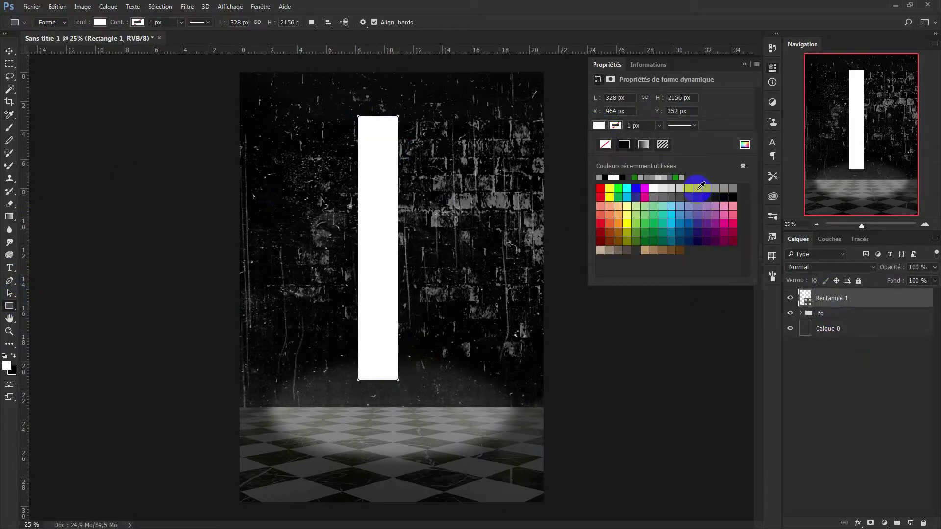
{"action": "left_click", "coordinate": [715, 194]}
{"action": "left_click", "coordinate": [868, 305]}
{"action": "key", "text": "ctrl+j"}
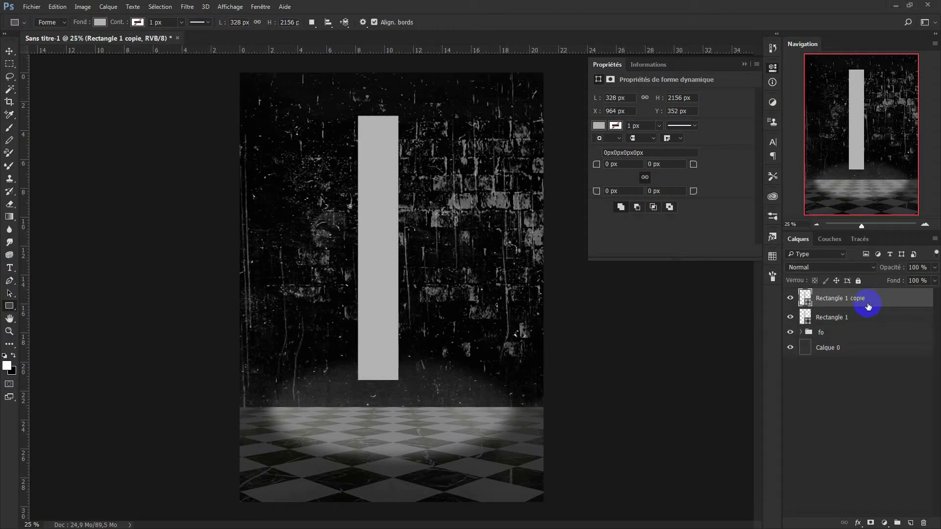
{"action": "key", "text": "ctrl+t"}
{"action": "left_click_drag", "start_coordinate": [407, 387], "coordinate": [483, 279]}
{"action": "mouse_move", "coordinate": [512, 227]}
{"action": "left_mouse_down"}
{"action": "mouse_move", "coordinate": [464, 227]}
{"action": "mouse_move", "coordinate": [481, 172]}
{"action": "left_mouse_up"}
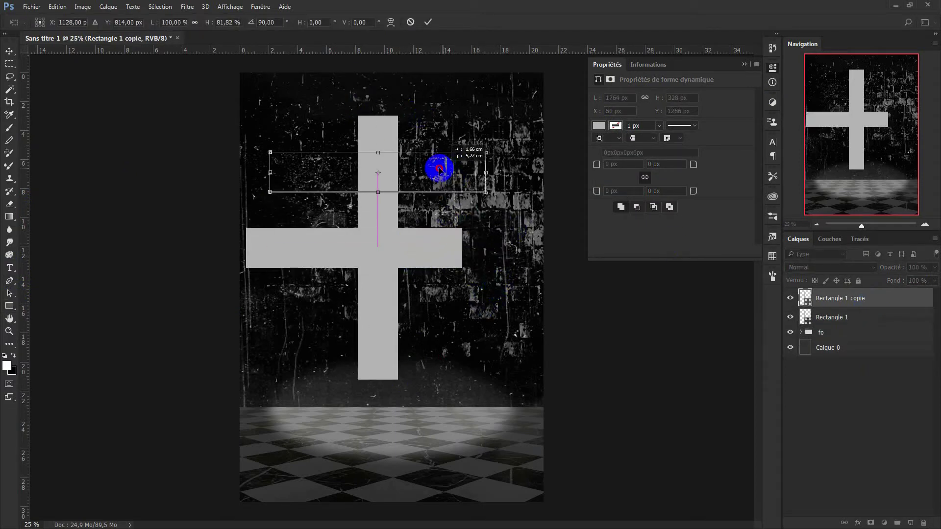
{"action": "key", "text": "Return"}
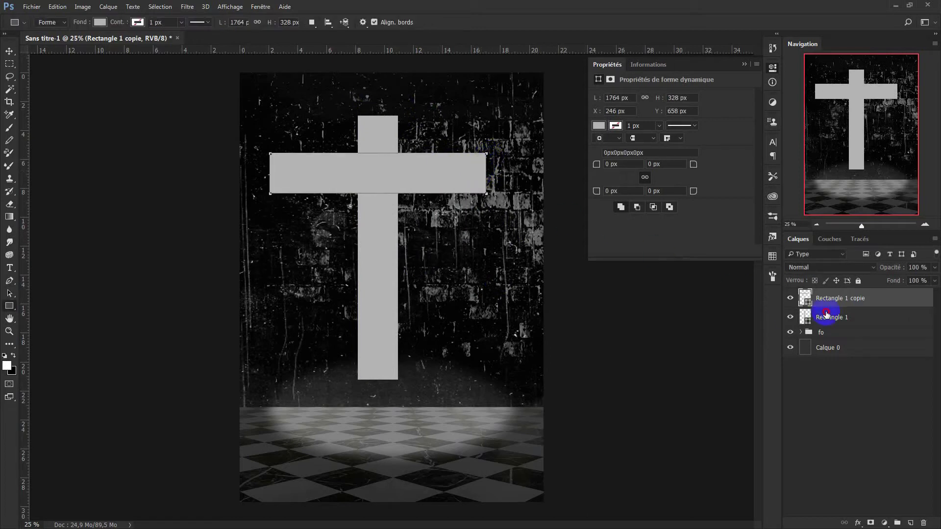
Merge both bars into one cross shape with Fusionner les formes and move it up.
{"action": "left_click", "coordinate": [832, 317], "text": "shift"}
{"action": "left_click", "coordinate": [10, 51]}
{"action": "left_click", "coordinate": [285, 22]}
{"action": "right_click", "coordinate": [831, 312]}
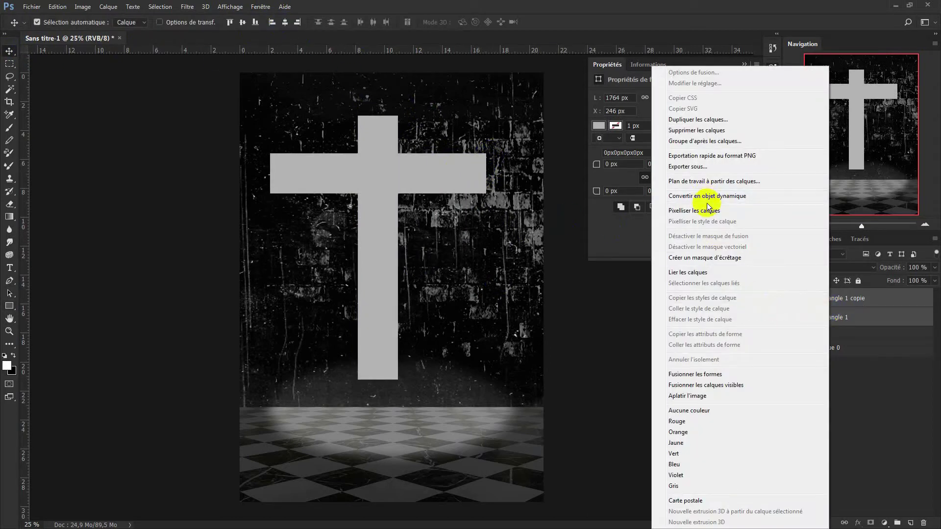
{"action": "left_click", "coordinate": [713, 374]}
{"action": "left_click_drag", "start_coordinate": [380, 175], "coordinate": [393, 147]}
{"action": "left_click", "coordinate": [187, 6]}
{"action": "mouse_move", "coordinate": [203, 124]}
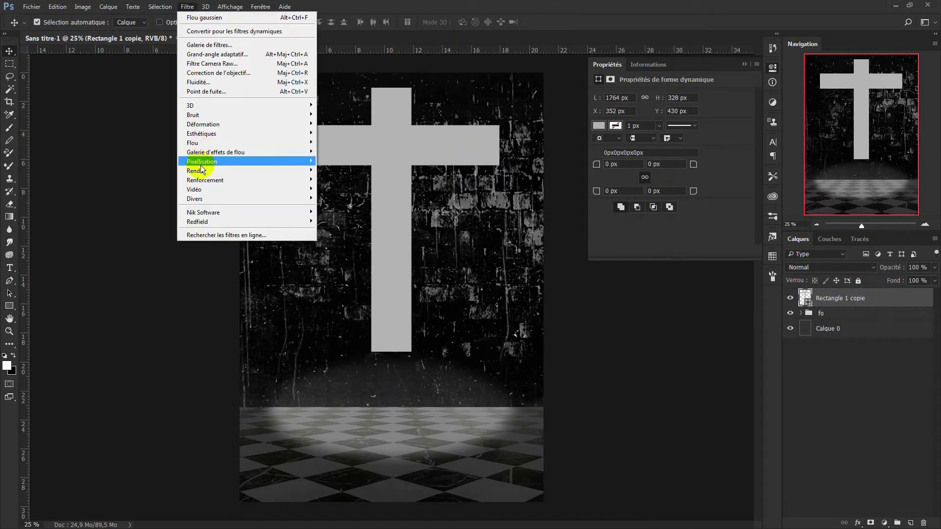
{"action": "left_click", "coordinate": [351, 182]}
{"action": "left_click", "coordinate": [535, 203]}
{"action": "left_click_drag", "start_coordinate": [641, 279], "coordinate": [601, 280]}
{"action": "left_click", "coordinate": [675, 141]}
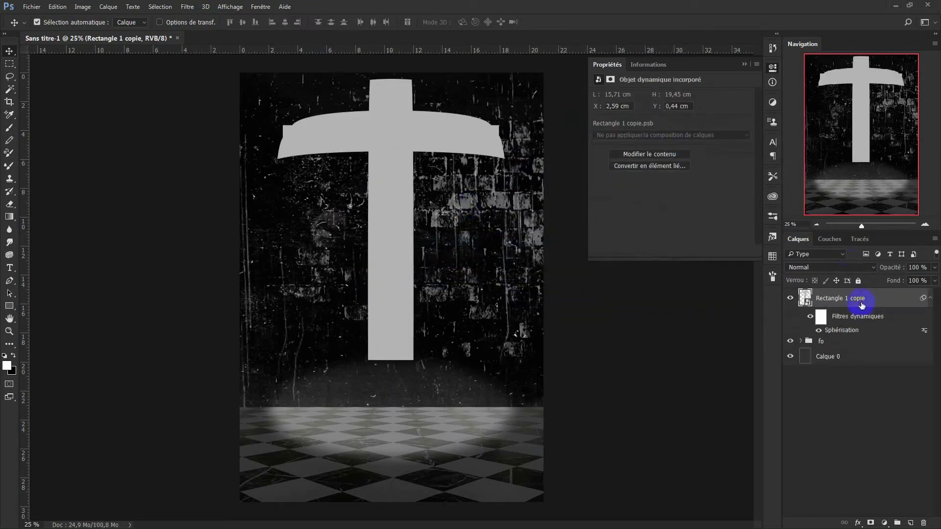
{"action": "key", "text": "ctrl+j"}
{"action": "left_click", "coordinate": [187, 6]}
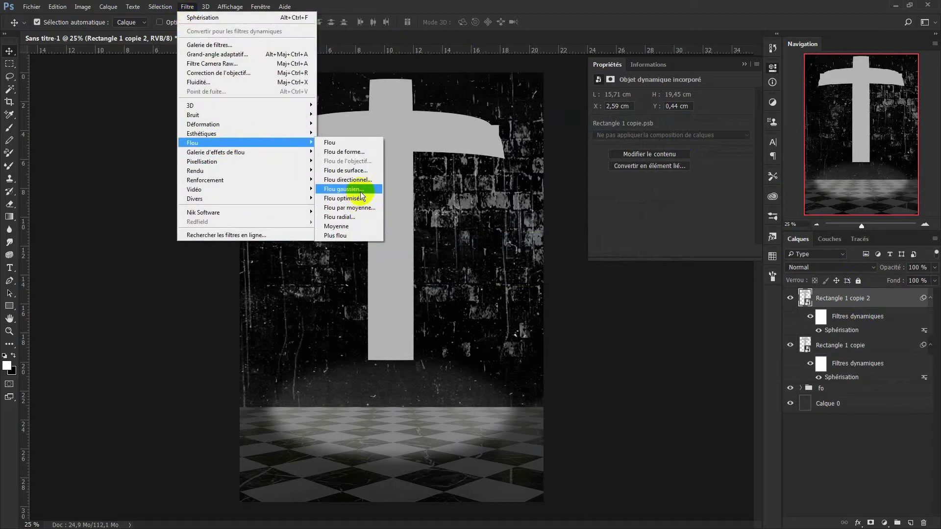
{"action": "left_click", "coordinate": [368, 188]}
{"action": "left_click_drag", "start_coordinate": [618, 230], "coordinate": [610, 227]}
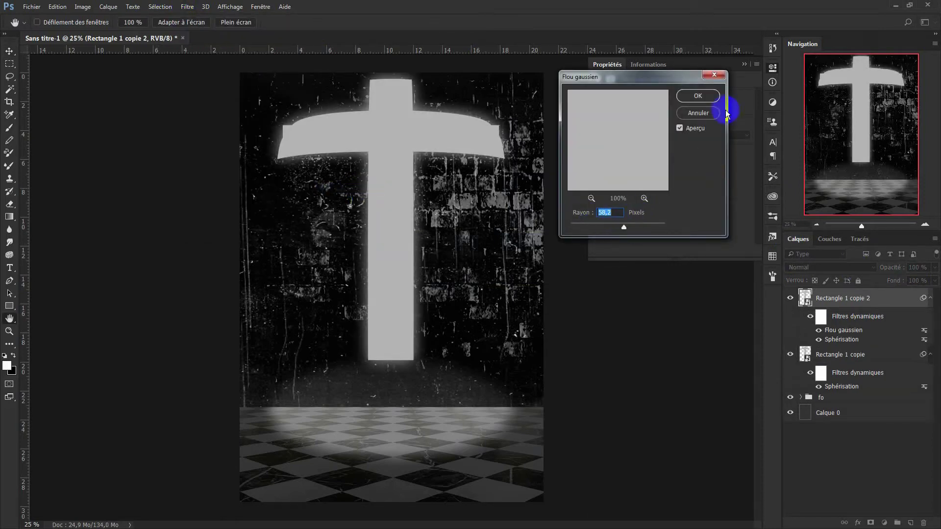
{"action": "left_click", "coordinate": [698, 96]}
{"action": "left_click", "coordinate": [871, 268]}
{"action": "left_click", "coordinate": [829, 388]}
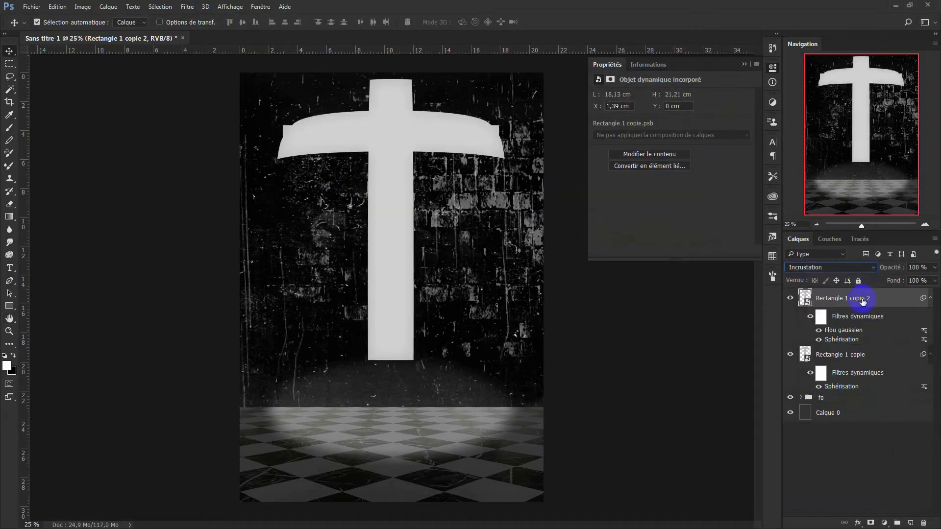
{"action": "key", "text": "ctrl+j"}
{"action": "left_click", "coordinate": [871, 267]}
{"action": "left_click", "coordinate": [834, 363]}
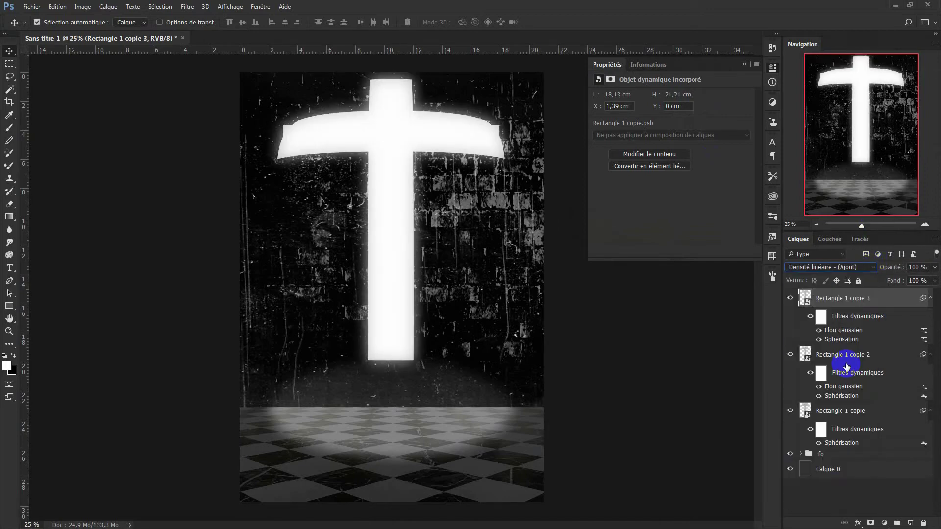
{"action": "left_click", "coordinate": [187, 7]}
{"action": "left_click", "coordinate": [333, 181]}
{"action": "left_click_drag", "start_coordinate": [612, 227], "coordinate": [631, 226]}
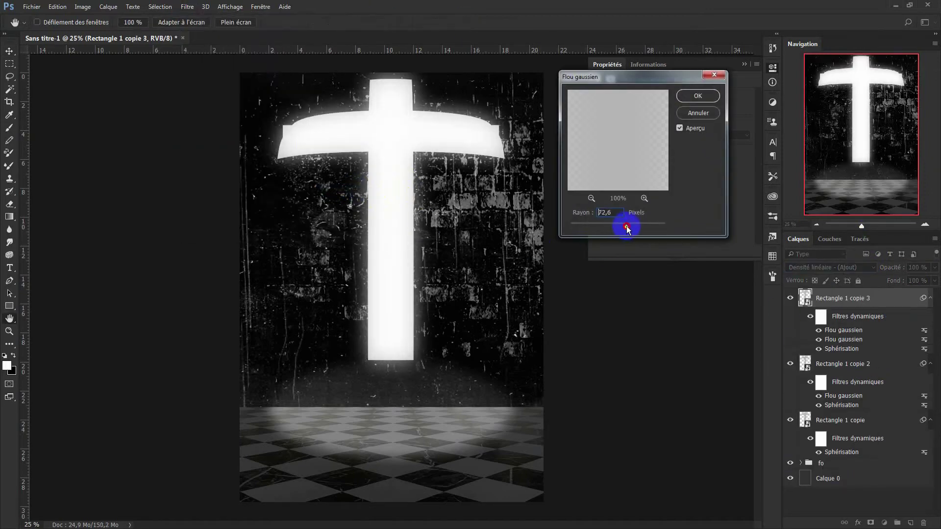
{"action": "left_click", "coordinate": [839, 420]}
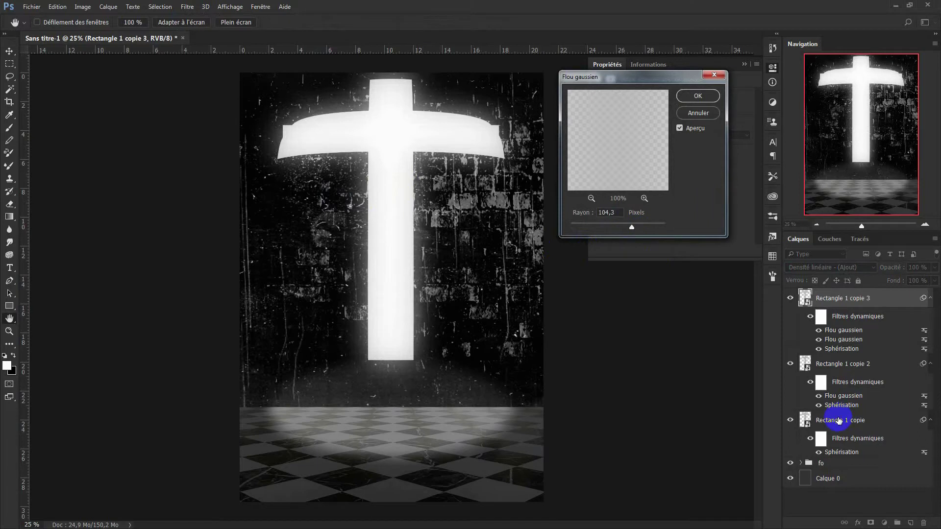
{"action": "key", "text": "Escape"}
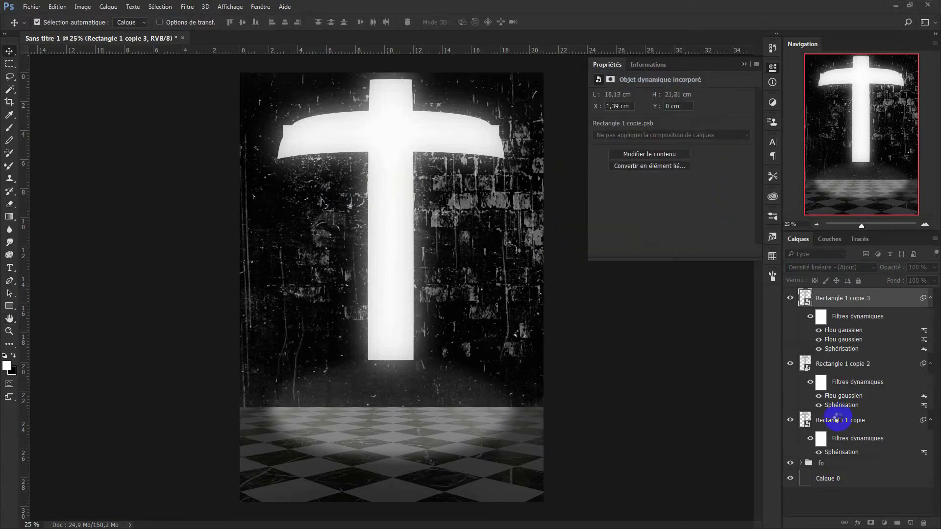
{"action": "key", "text": "ctrl+alt+z"}
{"action": "key", "text": "ctrl+alt+z"}
{"action": "key", "text": "ctrl+alt+z"}
{"action": "key", "text": "ctrl+alt+z"}
{"action": "key", "text": "ctrl+alt+z"}
{"action": "key", "text": "ctrl+alt+z"}
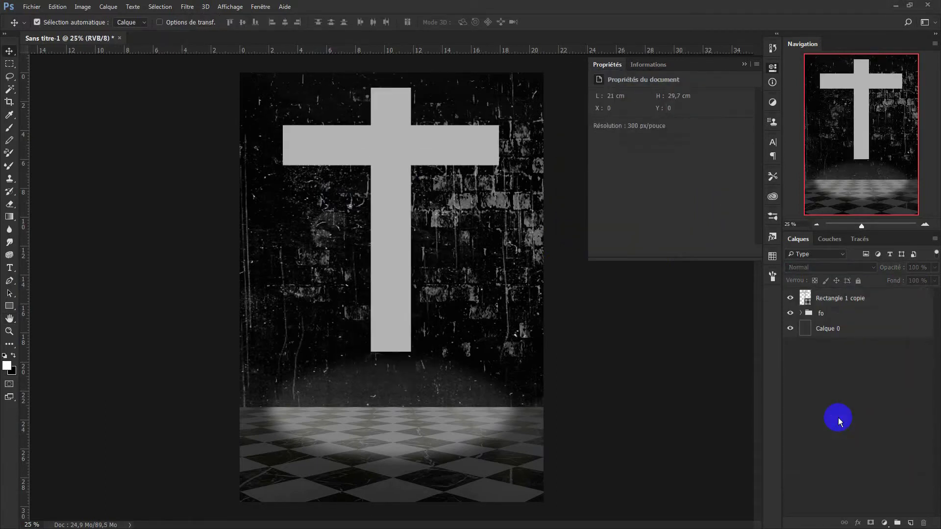
Make a Gaussian-blurred cross copy, then duplicate it in Densité linéaire (Ajout) mode.
{"action": "left_click", "coordinate": [865, 298]}
{"action": "key", "text": "ctrl+j"}
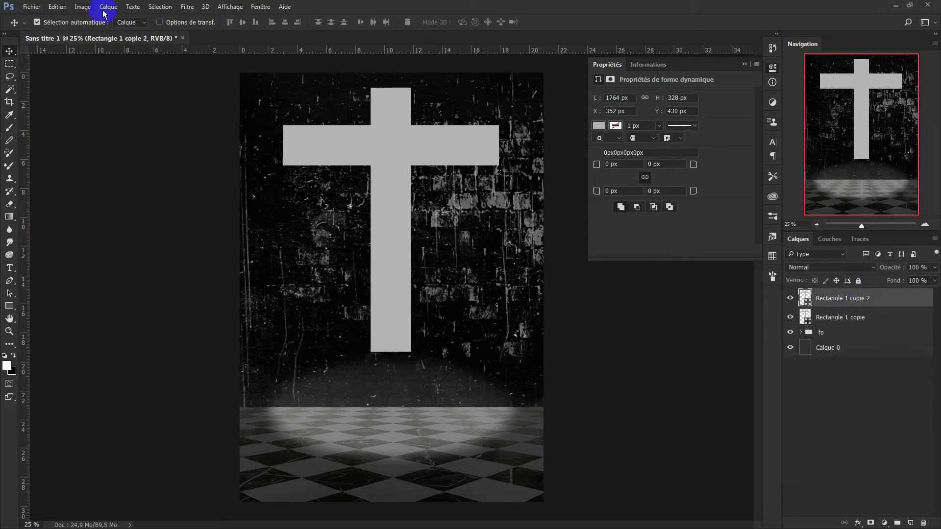
{"action": "left_click", "coordinate": [187, 6]}
{"action": "left_click", "coordinate": [346, 203]}
{"action": "left_click", "coordinate": [485, 204]}
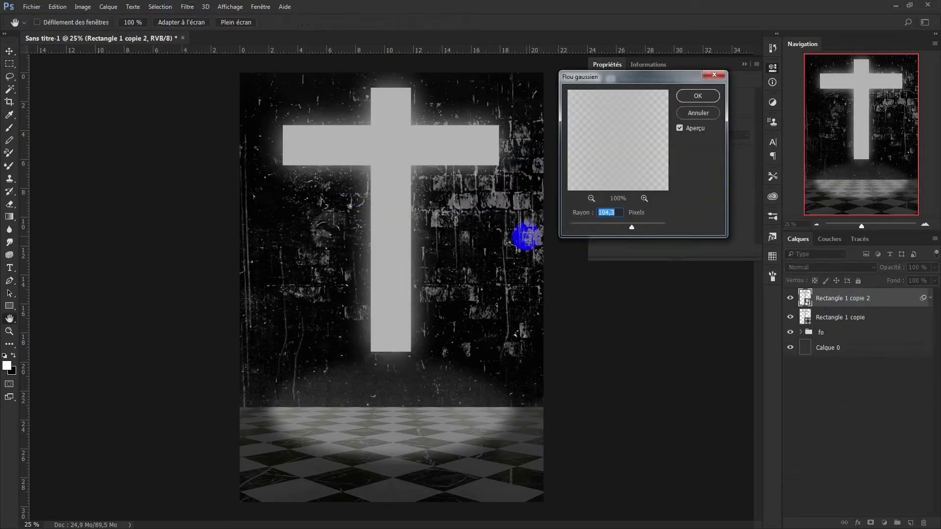
{"action": "left_click", "coordinate": [705, 98]}
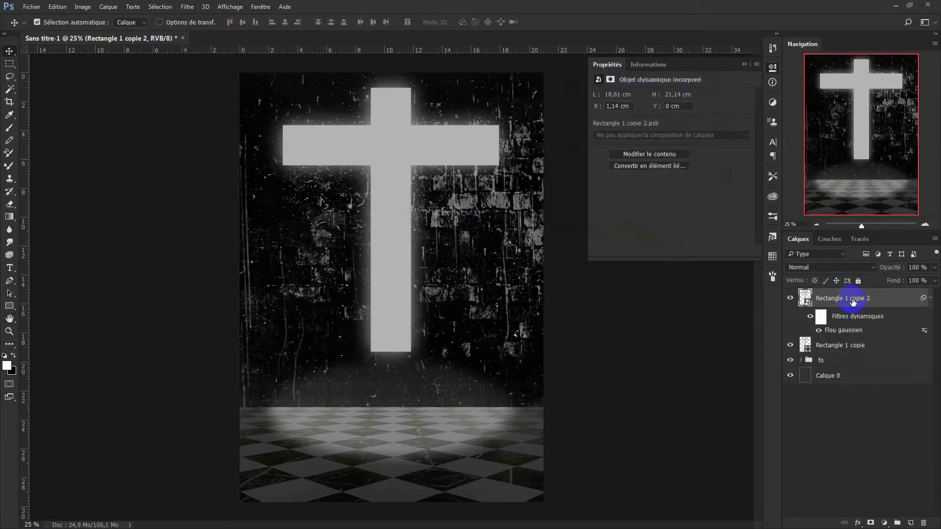
{"action": "key", "text": "ctrl+j"}
{"action": "left_click", "coordinate": [861, 266]}
{"action": "left_click", "coordinate": [824, 359]}
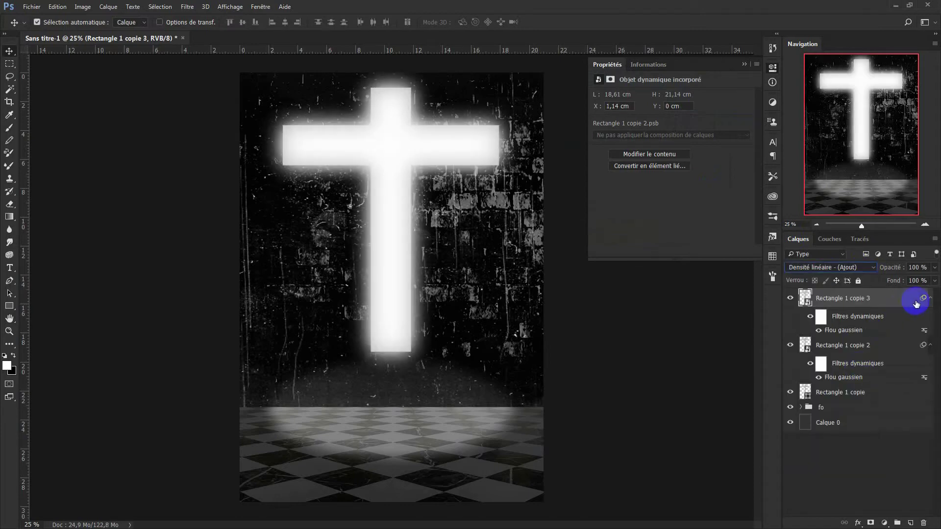
Give the glow copy a green Incrustation couleur overlay and group the three cross layers.
{"action": "double_click", "coordinate": [917, 304]}
{"action": "left_click", "coordinate": [534, 181]}
{"action": "left_click", "coordinate": [768, 85]}
{"action": "left_click", "coordinate": [705, 358]}
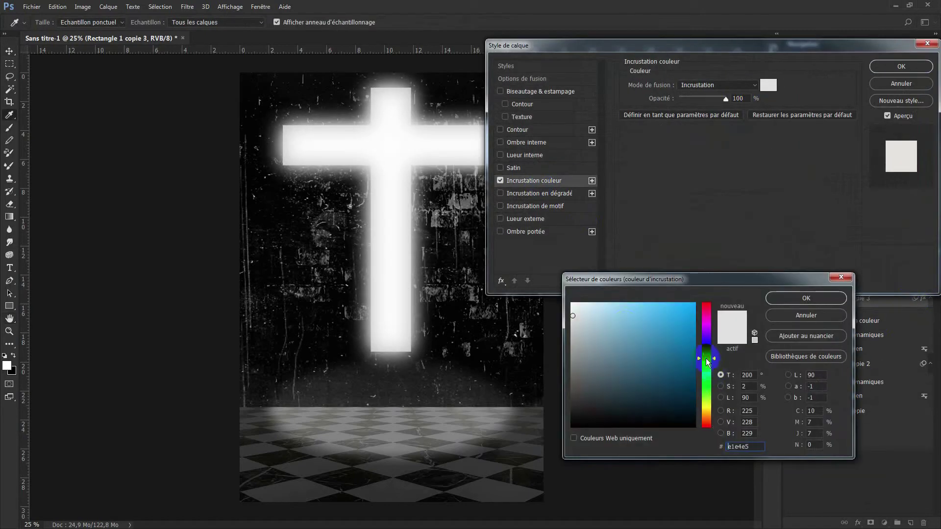
{"action": "left_click", "coordinate": [631, 306]}
{"action": "left_click_drag", "start_coordinate": [631, 306], "coordinate": [657, 304]}
{"action": "left_click", "coordinate": [705, 388]}
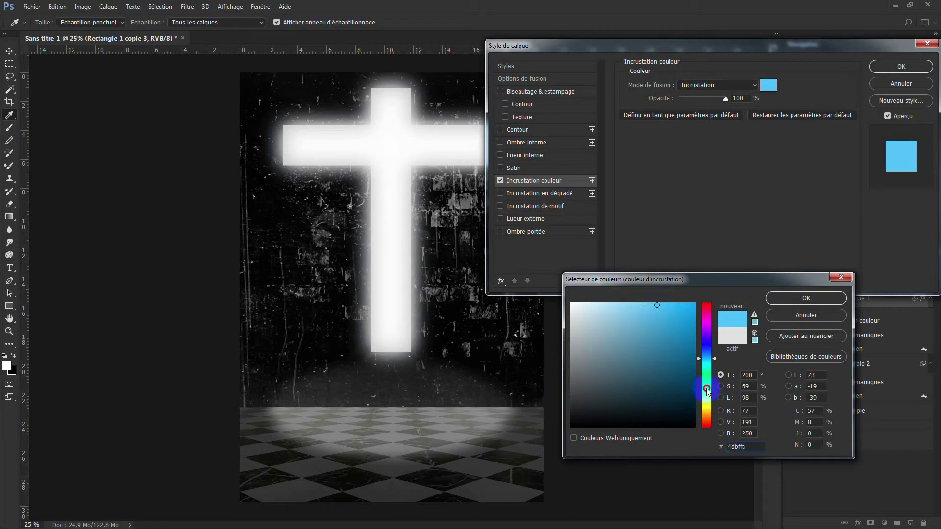
{"action": "left_click", "coordinate": [806, 298]}
{"action": "left_click", "coordinate": [900, 67]}
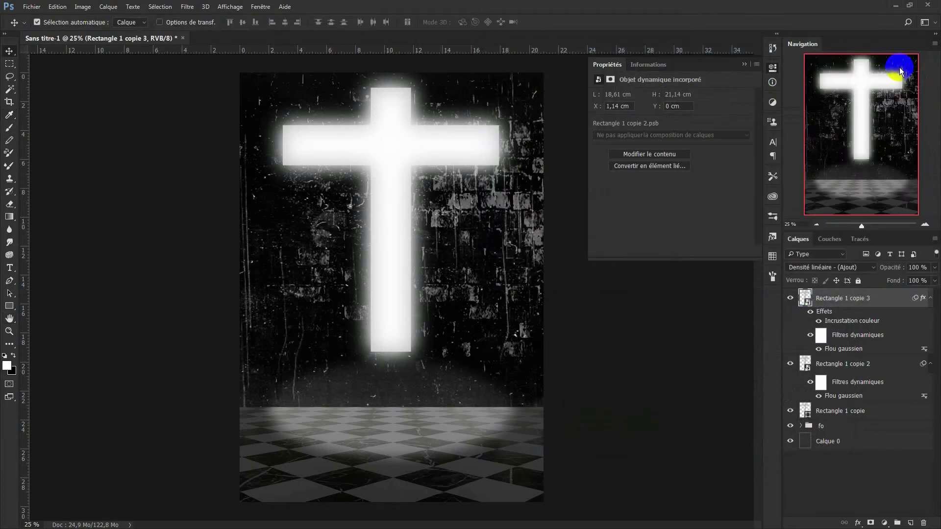
{"action": "left_click", "coordinate": [832, 417], "text": "shift"}
{"action": "left_click", "coordinate": [897, 523]}
{"action": "type", "text": "croi"}
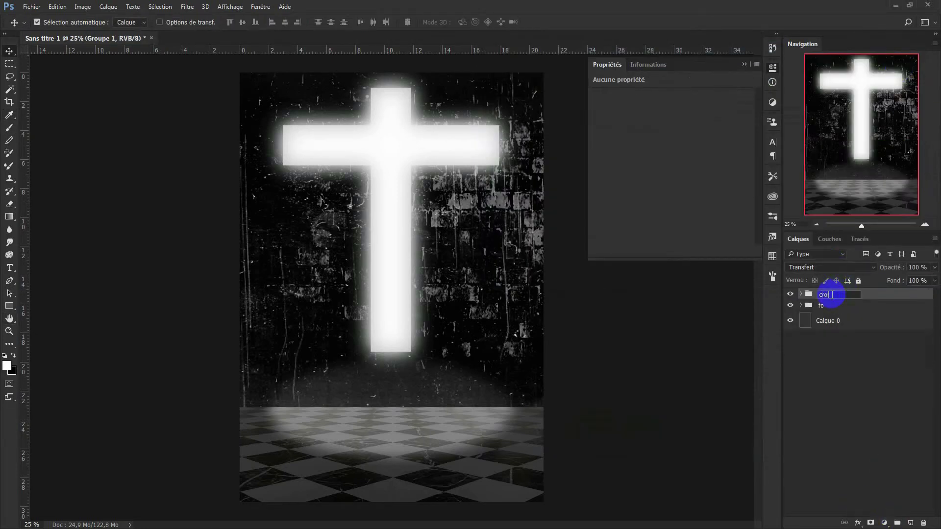
Convert croi copie to a smart object and apply a Sphérisation filter.
{"action": "right_click", "coordinate": [862, 294]}
{"action": "left_click", "coordinate": [693, 252]}
{"action": "left_click", "coordinate": [187, 7]}
{"action": "mouse_move", "coordinate": [202, 124]}
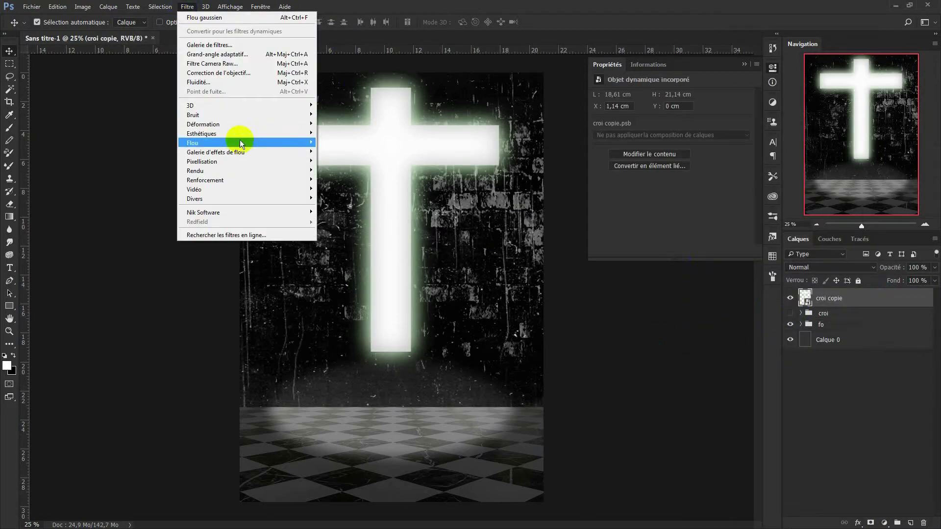
{"action": "left_click", "coordinate": [343, 180]}
{"action": "left_click_drag", "start_coordinate": [605, 284], "coordinate": [587, 279]}
{"action": "left_click", "coordinate": [686, 132]}
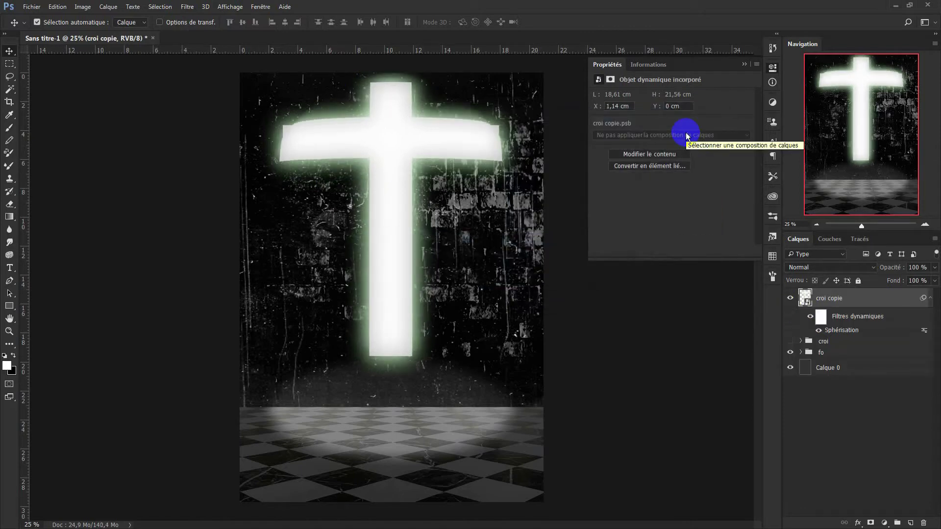
Undo the Sphérisation and smart object conversion, then expand the croi copie group.
{"action": "key", "text": "ctrl+z"}
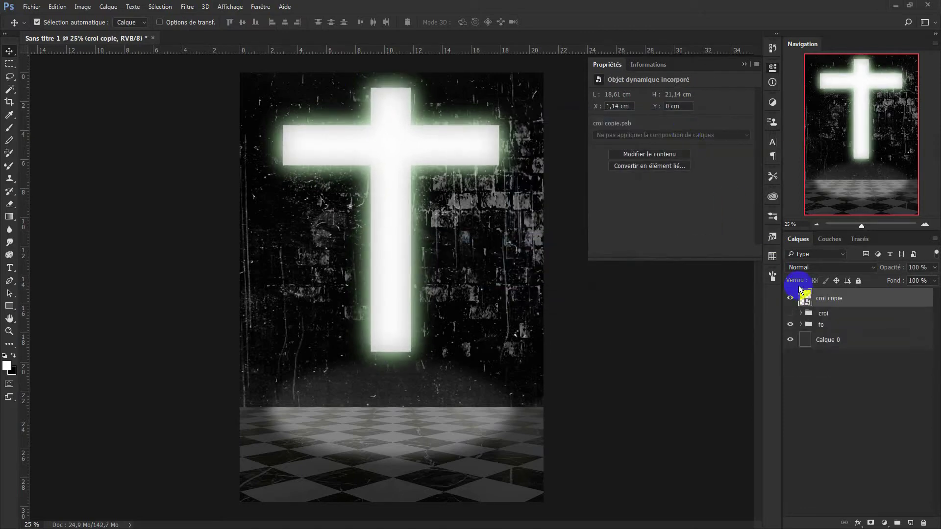
{"action": "key", "text": "ctrl+alt+z"}
{"action": "left_click", "coordinate": [801, 294]}
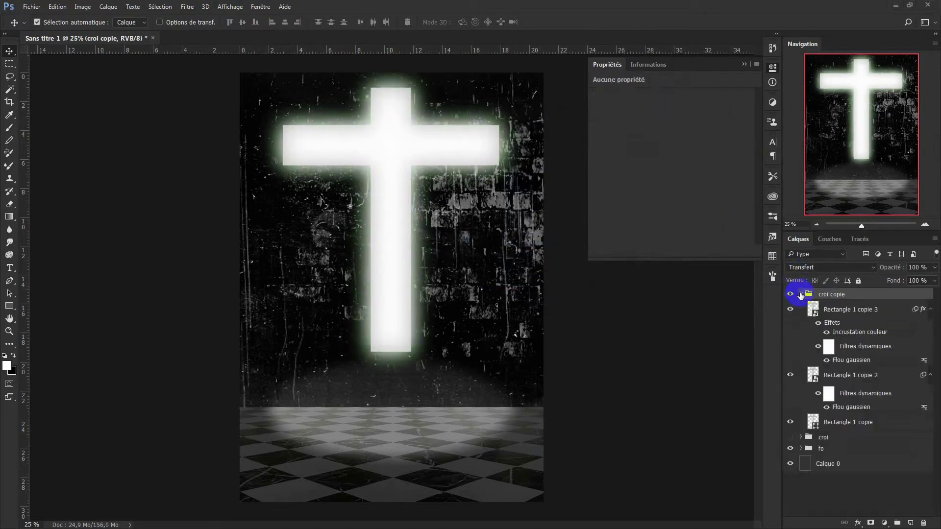
Apply the Spherize filter to the Rectangle 1 copie, copie 2 and copie 3 layers.
{"action": "left_click", "coordinate": [836, 428]}
{"action": "left_click", "coordinate": [187, 6]}
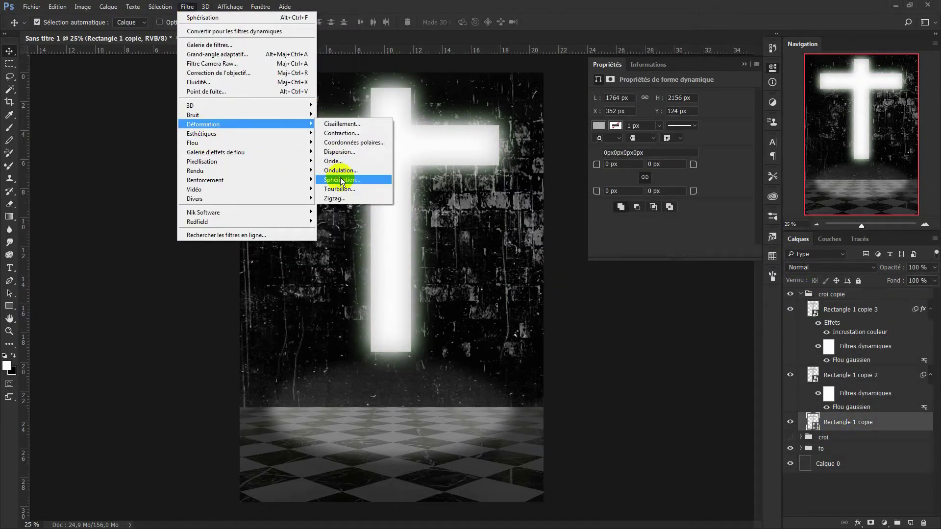
{"action": "left_click", "coordinate": [340, 178]}
{"action": "left_click", "coordinate": [687, 135]}
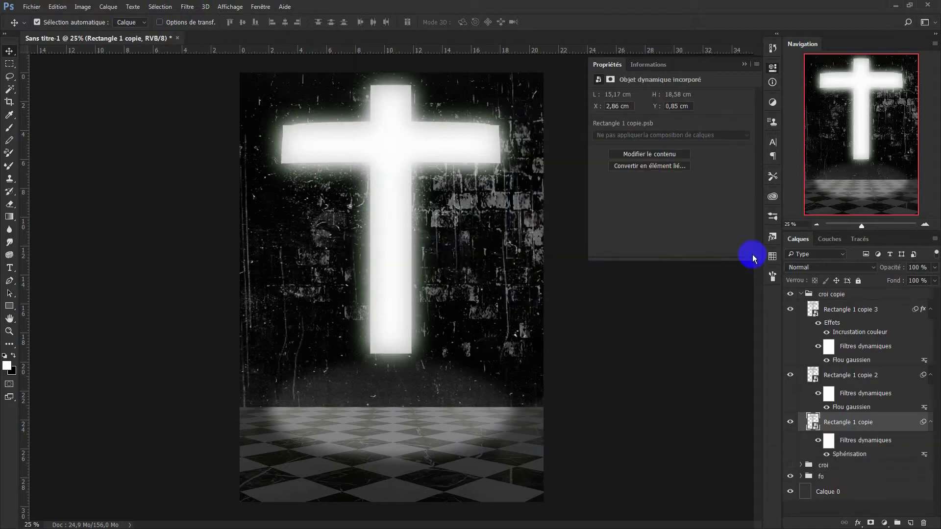
{"action": "left_click", "coordinate": [850, 375]}
{"action": "left_click", "coordinate": [187, 6]}
{"action": "left_click", "coordinate": [687, 135]}
{"action": "left_click", "coordinate": [850, 309]}
{"action": "left_click", "coordinate": [187, 6]}
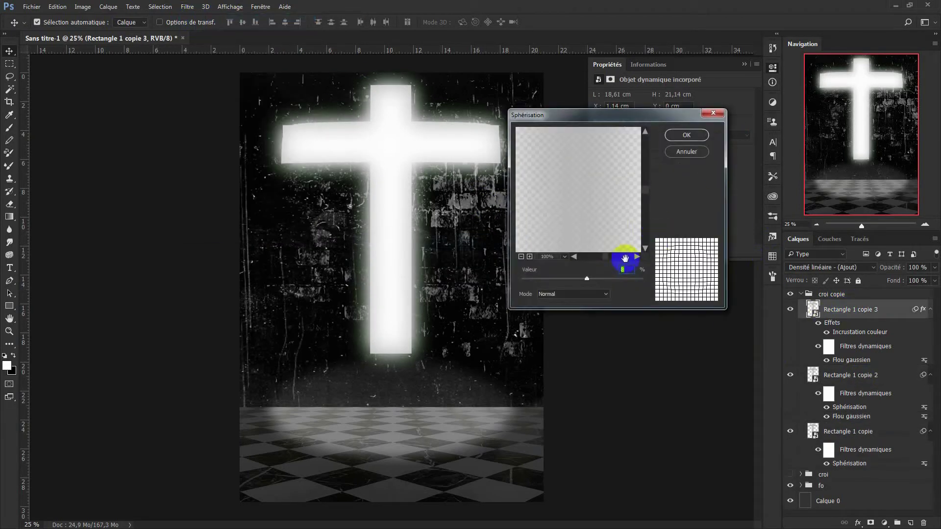
{"action": "left_click", "coordinate": [684, 139]}
{"action": "left_click", "coordinate": [889, 441]}
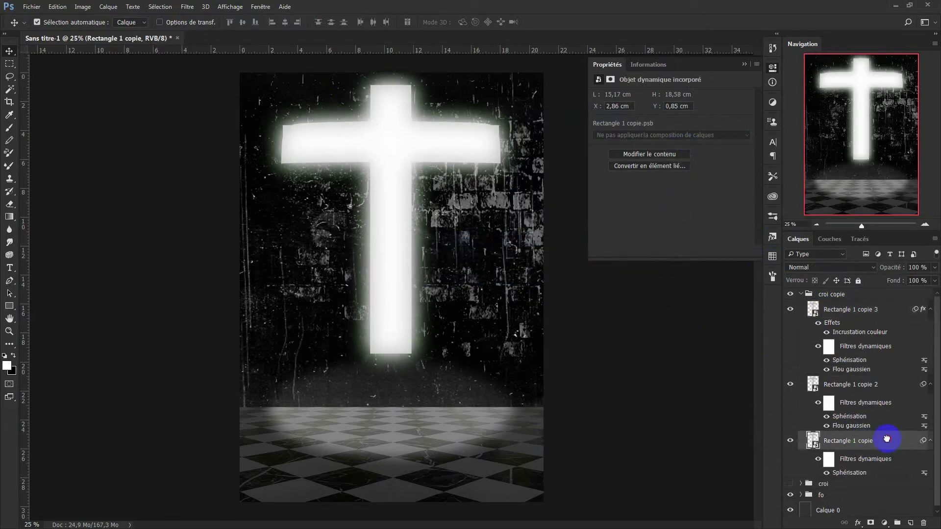
Move Rectangle 1 copie to the top of croi copie, in Produit blending at 62% opacity.
{"action": "left_click_drag", "start_coordinate": [888, 441], "coordinate": [867, 300]}
{"action": "type", "text": "100"}
{"action": "key", "text": "Return"}
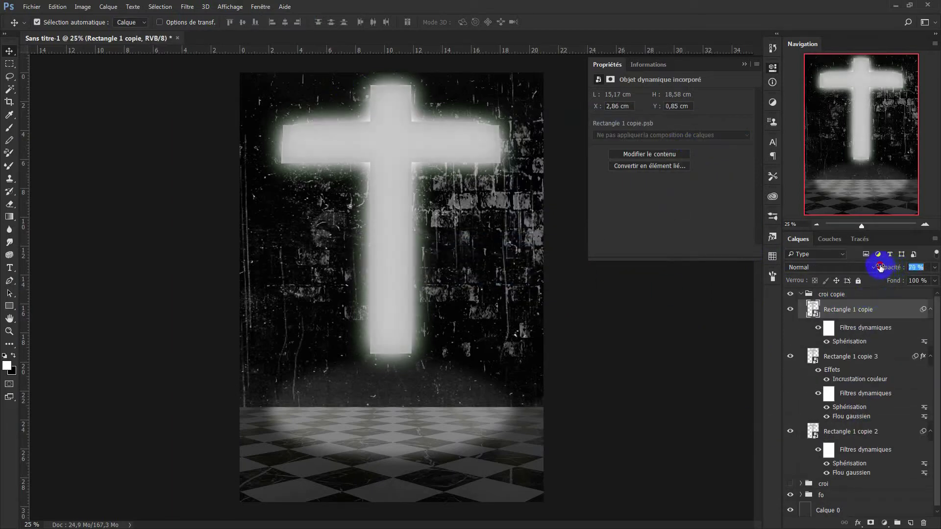
{"action": "left_click", "coordinate": [869, 267]}
{"action": "left_click", "coordinate": [804, 300]}
{"action": "left_click_drag", "start_coordinate": [888, 270], "coordinate": [878, 269]}
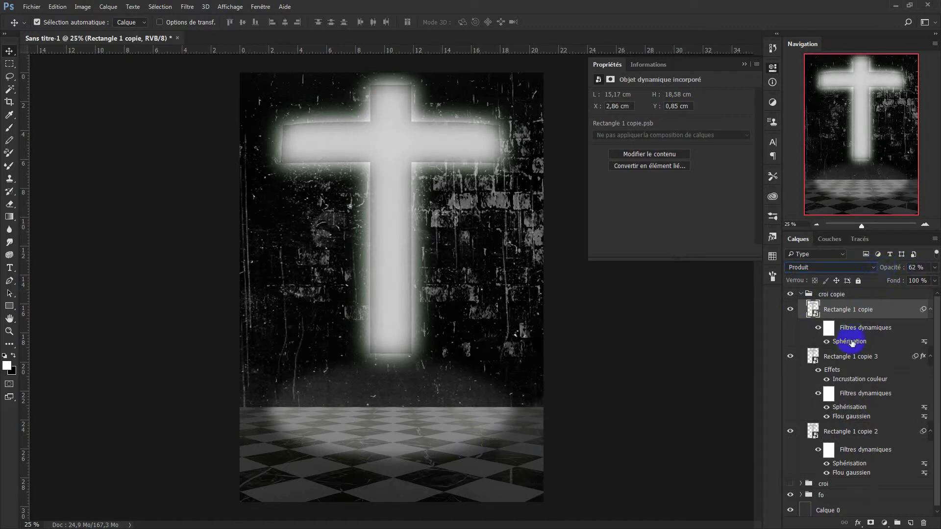
Show Ellipse 1 copie in the fo group and squash its glow vertically.
{"action": "left_click", "coordinate": [801, 495]}
{"action": "scroll", "coordinate": [796, 485], "scroll_direction": "down", "scroll_amount": 1}
{"action": "left_click", "coordinate": [789, 478]}
{"action": "left_click", "coordinate": [840, 477]}
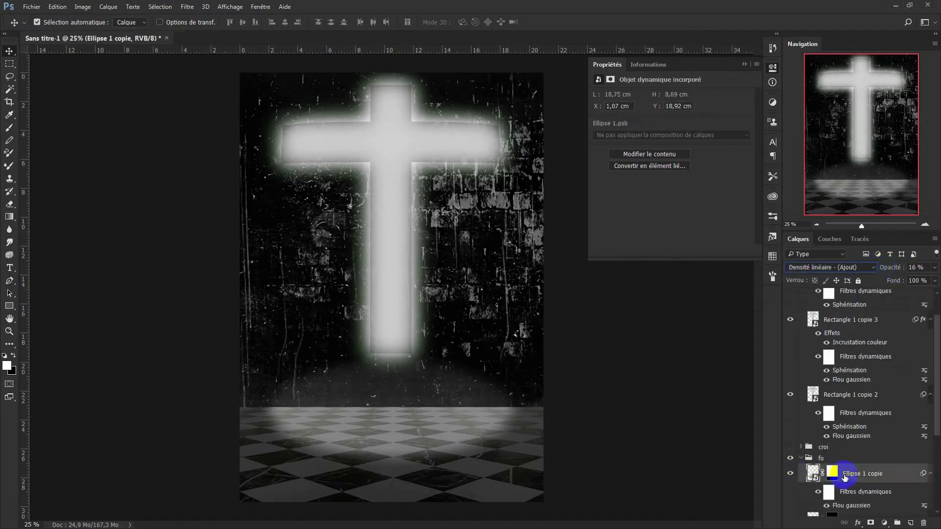
{"action": "key", "text": "ctrl+t"}
{"action": "left_click_drag", "start_coordinate": [390, 362], "coordinate": [395, 416]}
{"action": "key", "text": "Return"}
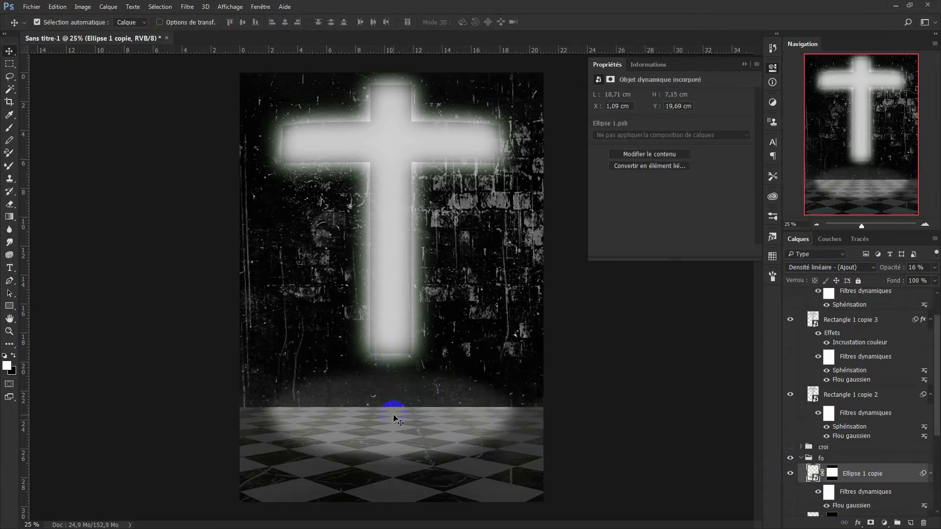
{"action": "left_click", "coordinate": [801, 458]}
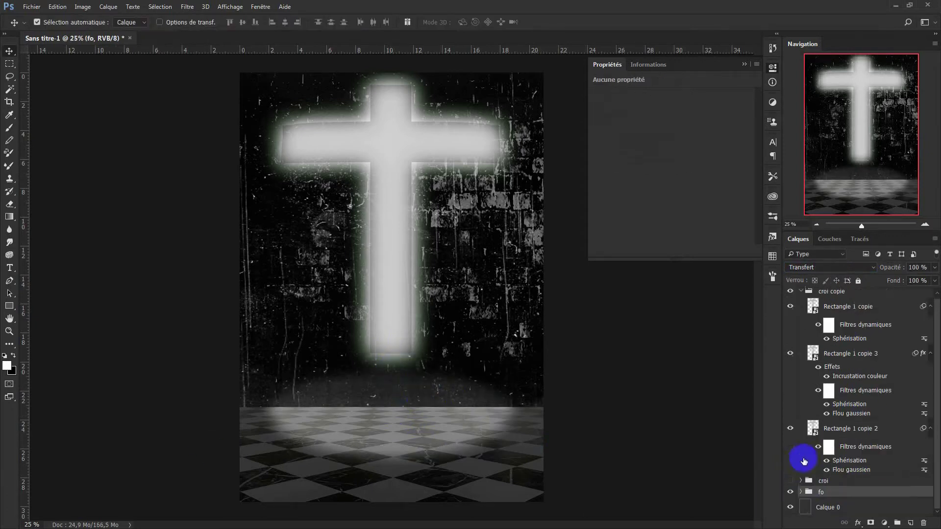
{"action": "left_click", "coordinate": [801, 294]}
{"action": "left_click", "coordinate": [847, 294]}
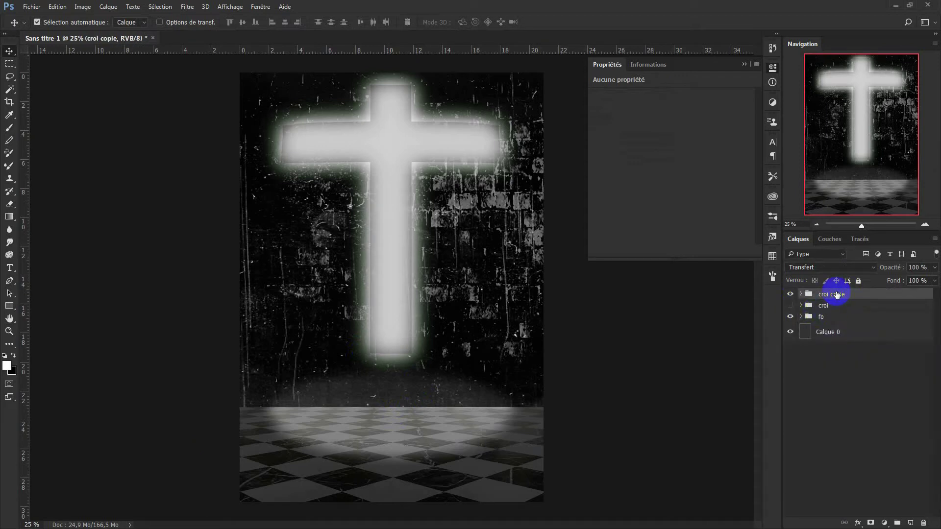
Rotate the placed pngegg crucifix 180° and move it onto the cross.
{"action": "right_click", "coordinate": [837, 294]}
{"action": "left_click", "coordinate": [716, 318]}
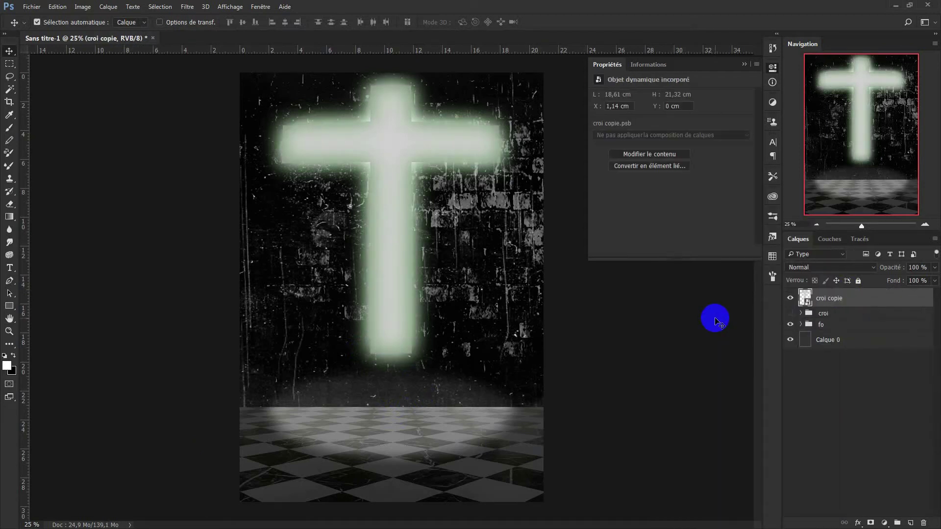
{"action": "key", "text": "ctrl+z"}
{"action": "left_click_drag", "start_coordinate": [514, 220], "coordinate": [242, 388]}
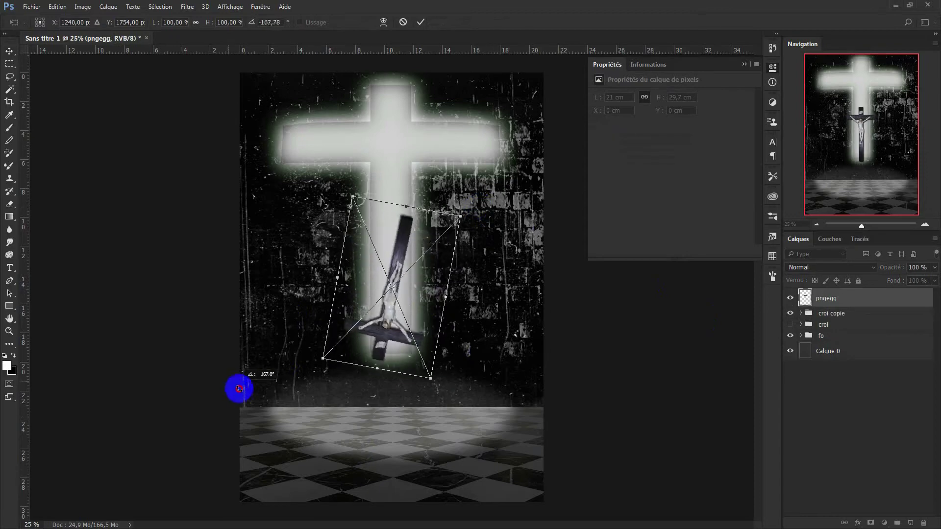
{"action": "left_click_drag", "start_coordinate": [374, 311], "coordinate": [390, 190]}
{"action": "key", "text": "Return"}
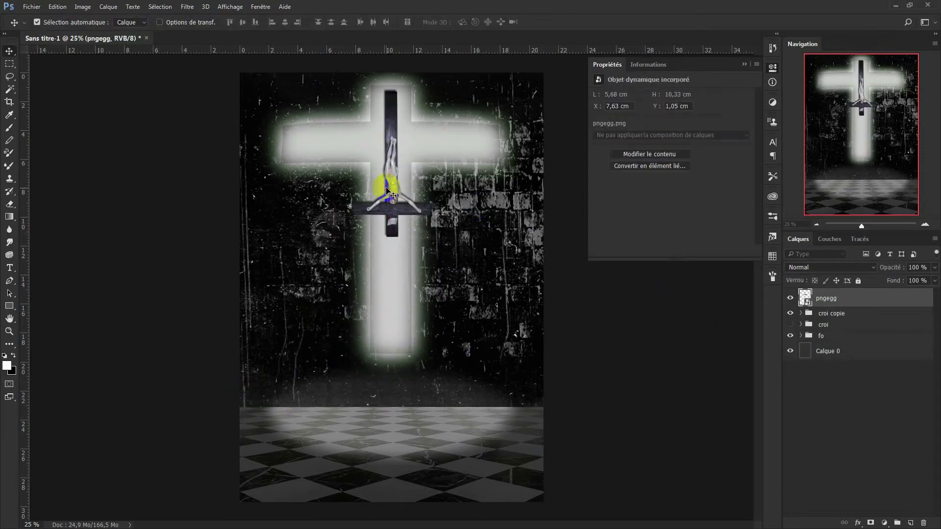
Duplicate the crucifix, give the copy an 81,2 px Gaussian blur, and start enlarging the texture.
{"action": "key", "text": "ctrl+j"}
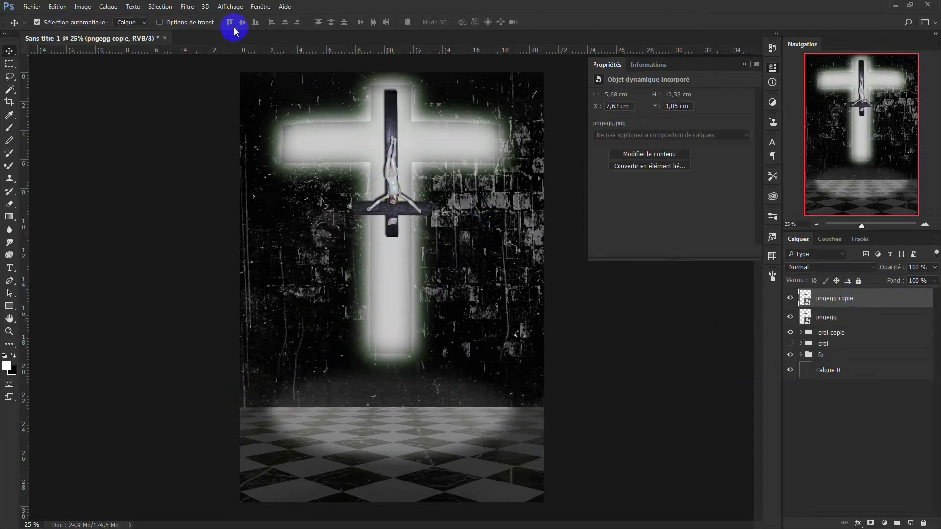
{"action": "left_click", "coordinate": [186, 7]}
{"action": "left_click", "coordinate": [361, 185]}
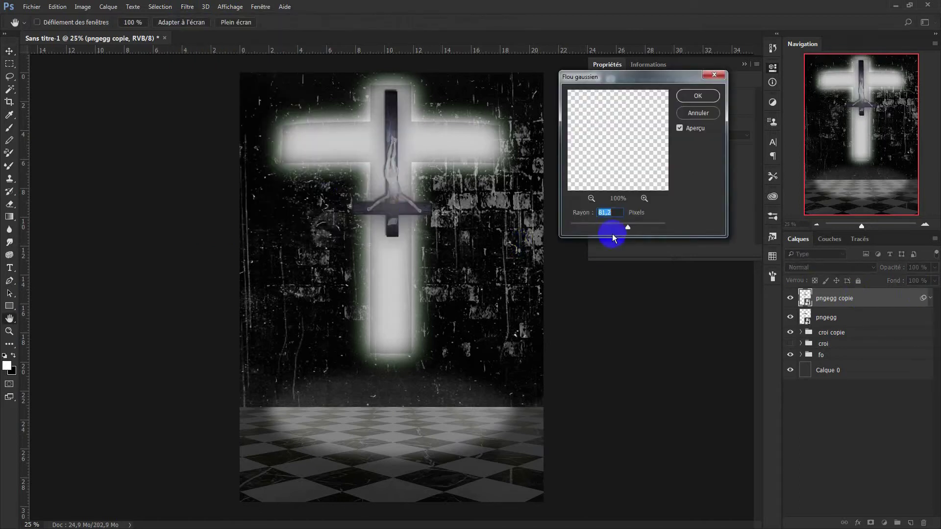
{"action": "key", "text": "Return"}
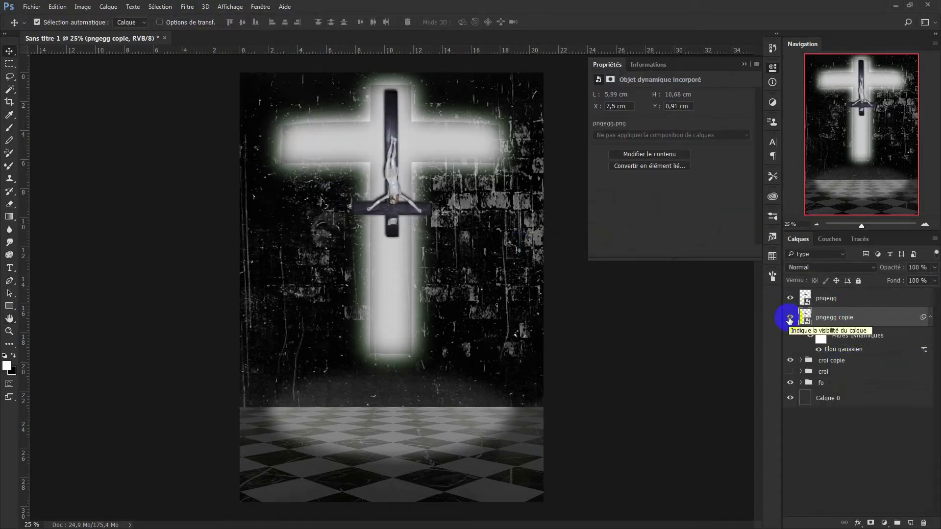
{"action": "left_click", "coordinate": [833, 373]}
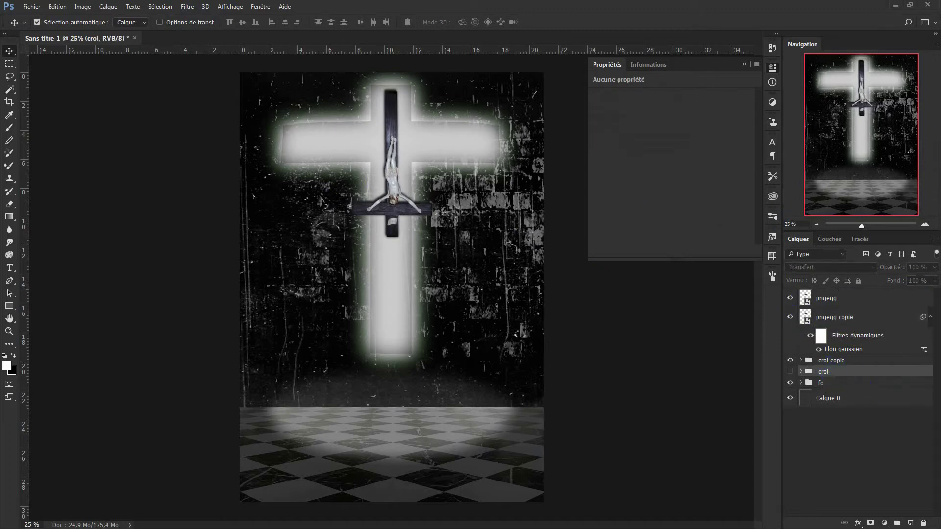
{"action": "mouse_move", "coordinate": [545, 180]}
{"action": "left_mouse_down"}
{"action": "mouse_move", "coordinate": [505, 116]}
{"action": "mouse_move", "coordinate": [505, 137]}
{"action": "mouse_move", "coordinate": [557, 71]}
{"action": "left_mouse_up"}
Stretch the texture over the canvas and set its Blend If 'Ce calque' white point to 150.
{"action": "left_click_drag", "start_coordinate": [286, 438], "coordinate": [233, 410]}
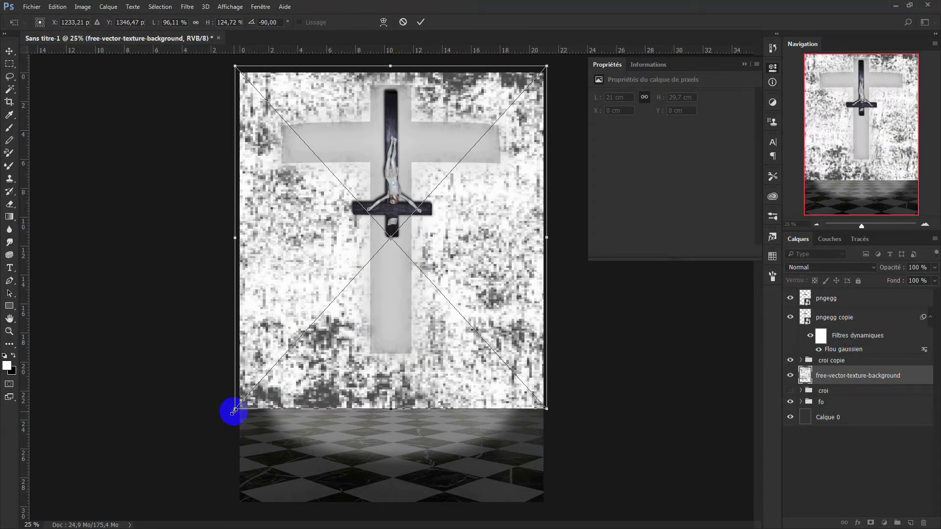
{"action": "key", "text": "Return"}
{"action": "double_click", "coordinate": [922, 378]}
{"action": "left_click_drag", "start_coordinate": [749, 232], "coordinate": [702, 234]}
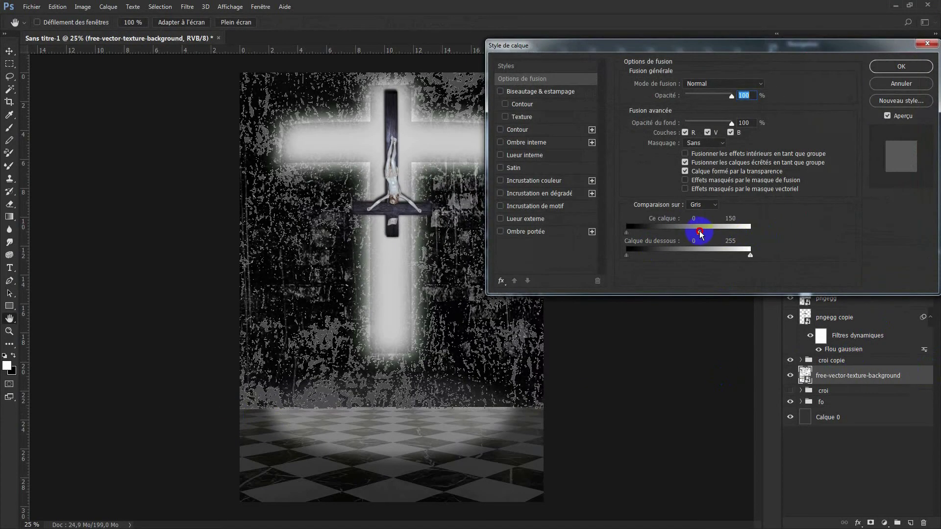
{"action": "left_click", "coordinate": [901, 66]}
Set the texture layer to Produit blending, comparing it with visibility on and off.
{"action": "left_click", "coordinate": [830, 268]}
{"action": "left_click", "coordinate": [803, 387]}
{"action": "left_click", "coordinate": [830, 267]}
{"action": "left_click", "coordinate": [816, 307]}
{"action": "left_click", "coordinate": [789, 379]}
{"action": "left_click", "coordinate": [789, 380]}
{"action": "left_click", "coordinate": [789, 379]}
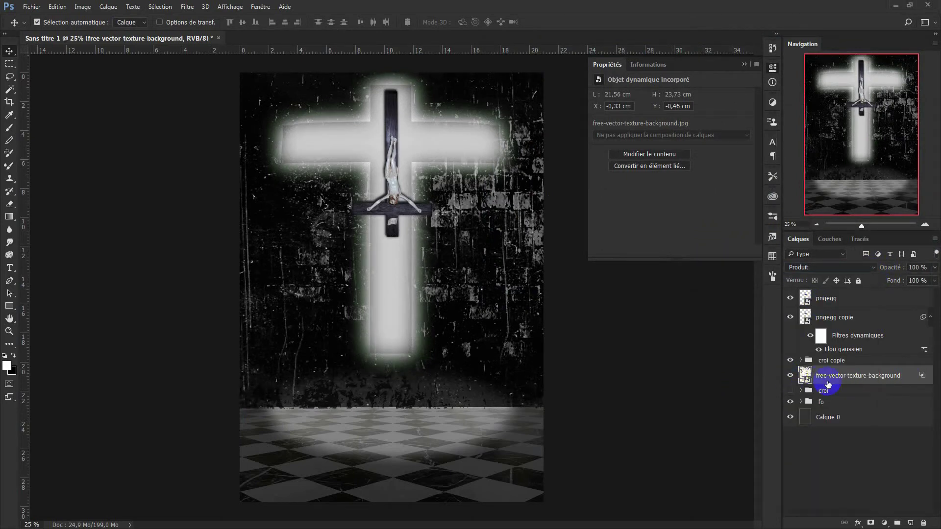
{"action": "key", "text": "ctrl+t"}
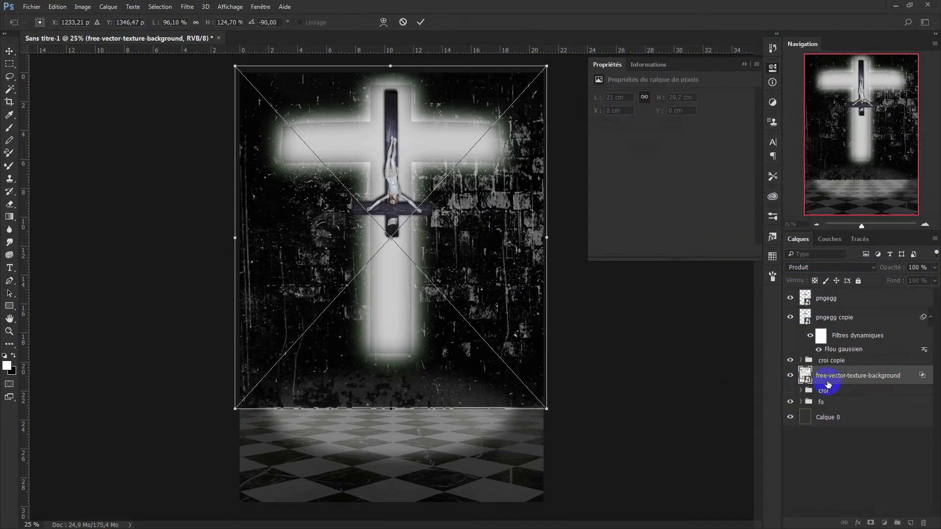
{"action": "key", "text": "Return"}
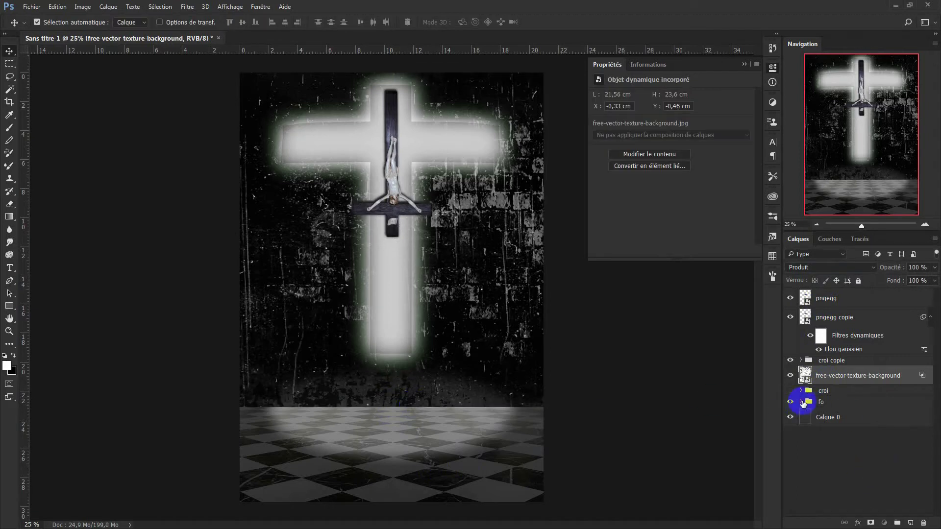
Lower the opacity of the fo group layers, with Calque 1 at 82%.
{"action": "left_click", "coordinate": [803, 402]}
{"action": "left_click", "coordinate": [873, 507]}
{"action": "left_click_drag", "start_coordinate": [890, 267], "coordinate": [897, 271]}
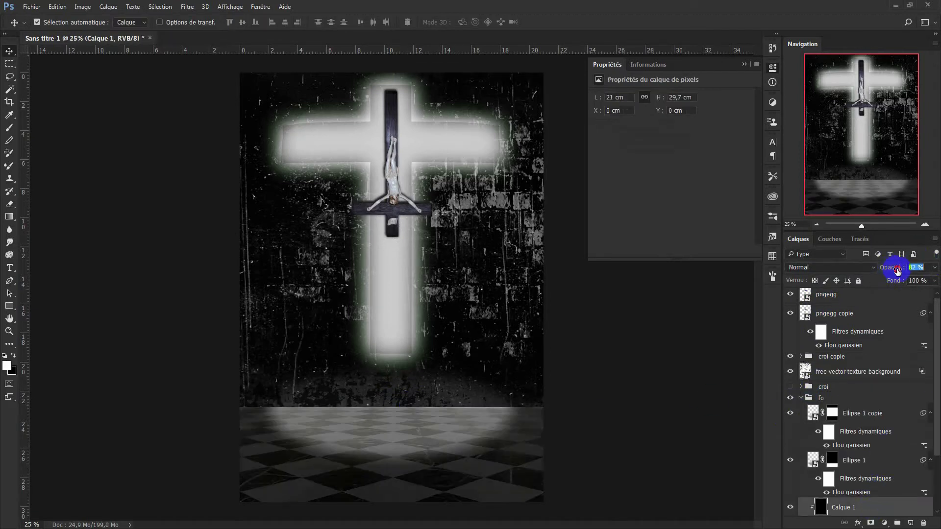
{"action": "scroll", "coordinate": [864, 455], "scroll_direction": "down", "scroll_amount": 3}
{"action": "left_click", "coordinate": [853, 507]}
{"action": "mouse_move", "coordinate": [892, 267]}
{"action": "left_mouse_down"}
{"action": "mouse_move", "coordinate": [863, 267]}
{"action": "mouse_move", "coordinate": [907, 263]}
{"action": "left_mouse_up"}
{"action": "left_click", "coordinate": [873, 489]}
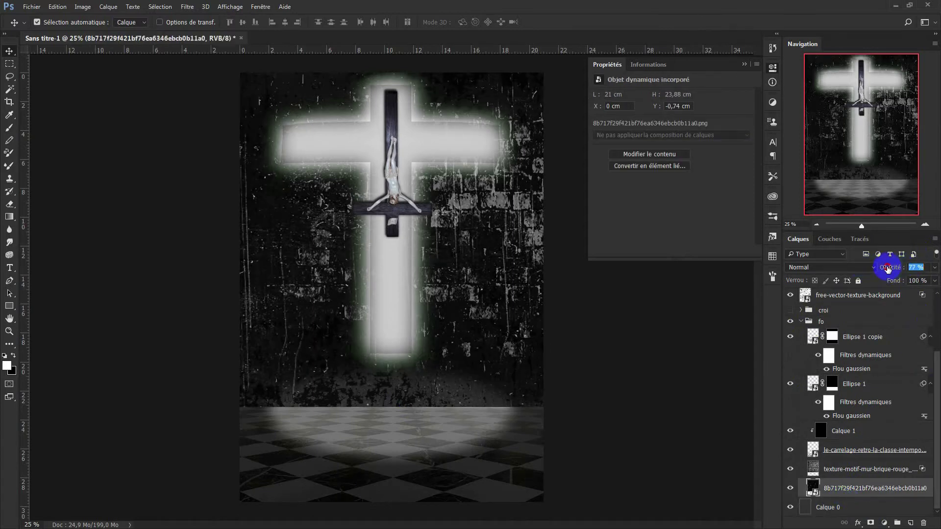
{"action": "left_click", "coordinate": [801, 321]}
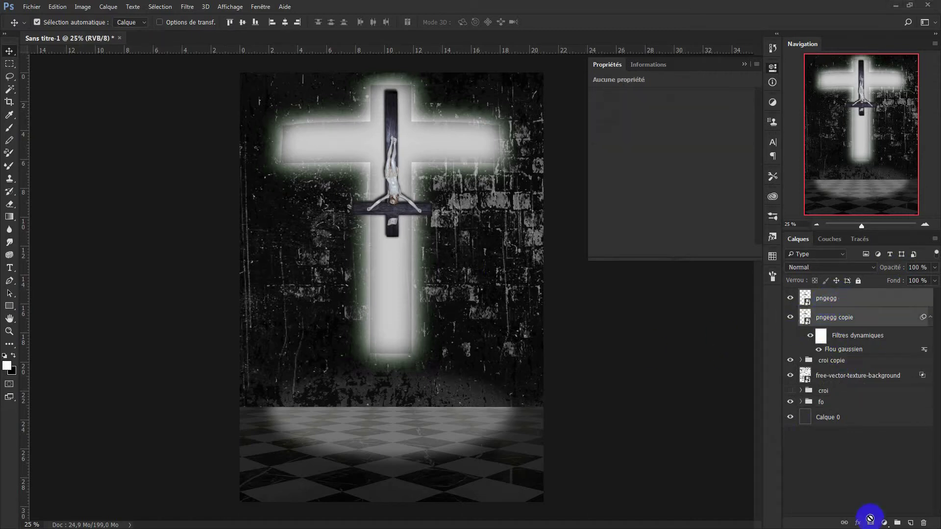
Group the two pngegg crucifix layers and name the group chris.
{"action": "left_click_drag", "start_coordinate": [830, 326], "coordinate": [898, 523]}
{"action": "type", "text": "s"}
{"action": "left_click", "coordinate": [903, 299]}
Scale the placed creature to about 50% and set it on the floor beneath the cross.
{"action": "left_click_drag", "start_coordinate": [275, 445], "coordinate": [374, 457]}
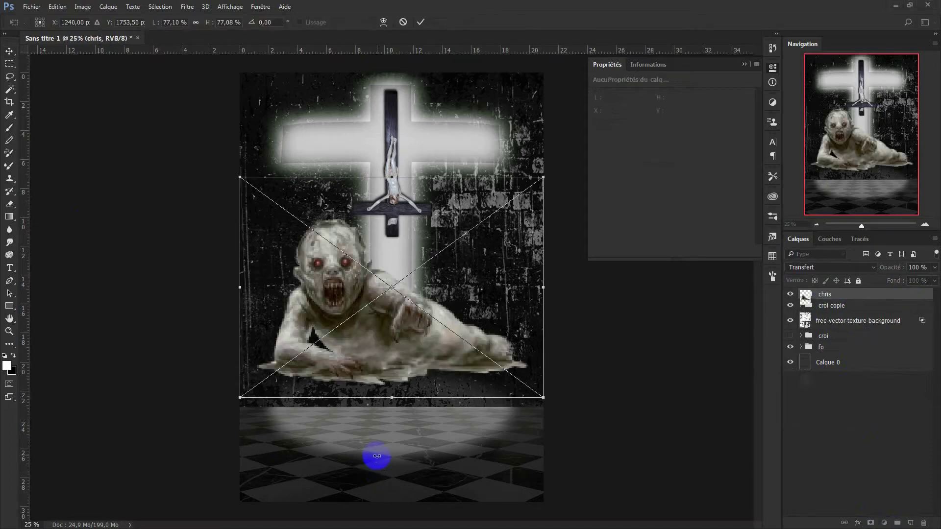
{"action": "left_click_drag", "start_coordinate": [546, 179], "coordinate": [415, 270]}
{"action": "left_click_drag", "start_coordinate": [355, 339], "coordinate": [420, 380]}
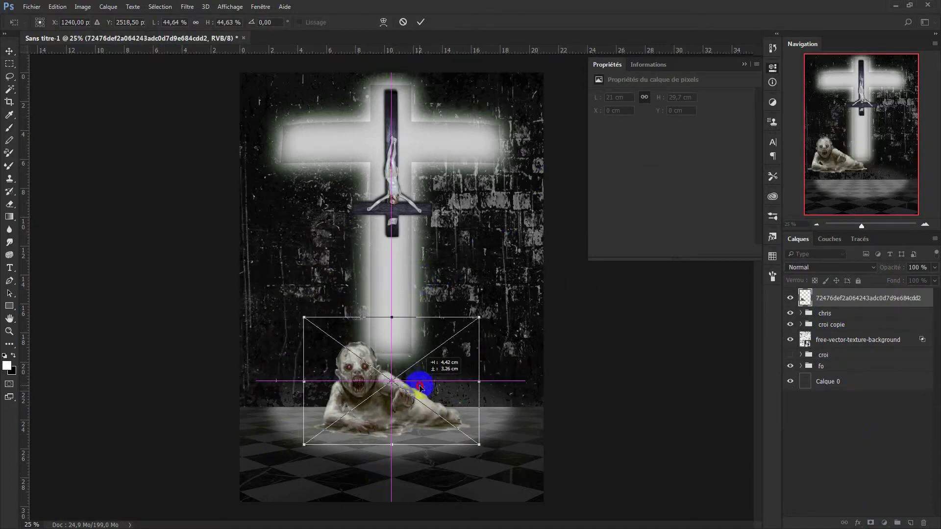
{"action": "left_click_drag", "start_coordinate": [487, 317], "coordinate": [492, 305]}
{"action": "key", "text": "Return"}
Clip a Teinte/Saturation layer to the creature: Coloriser, Teinte 104, Saturation 12, Luminosité -63, reduced opacity.
{"action": "left_click", "coordinate": [884, 523]}
{"action": "left_click", "coordinate": [877, 405]}
{"action": "left_click", "coordinate": [807, 308], "text": "alt"}
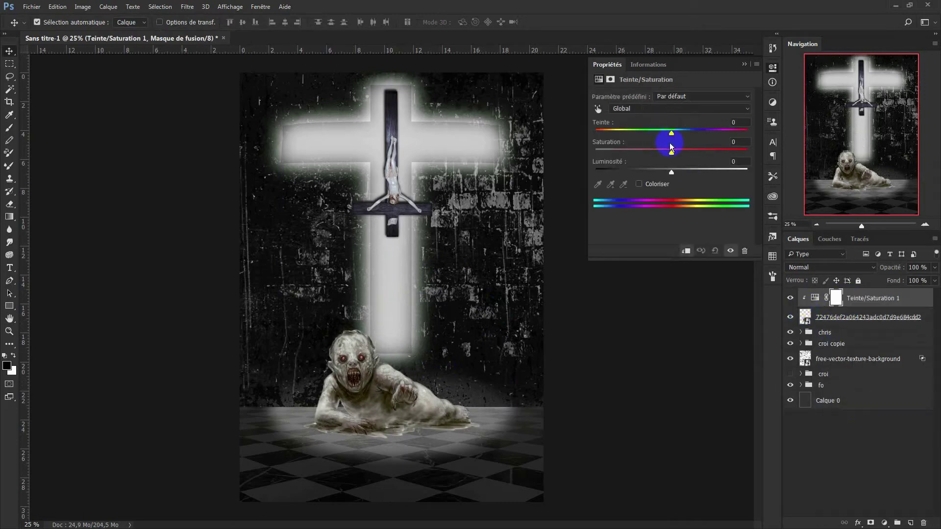
{"action": "left_click", "coordinate": [639, 184]}
{"action": "left_click_drag", "start_coordinate": [620, 133], "coordinate": [641, 132]}
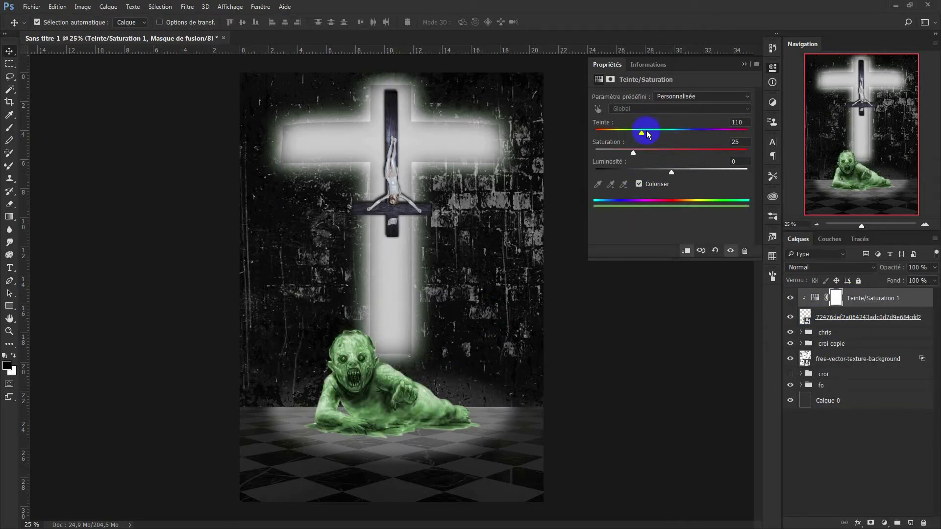
{"action": "mouse_move", "coordinate": [671, 173]}
{"action": "left_mouse_down"}
{"action": "mouse_move", "coordinate": [622, 173]}
{"action": "mouse_move", "coordinate": [622, 153]}
{"action": "left_mouse_up"}
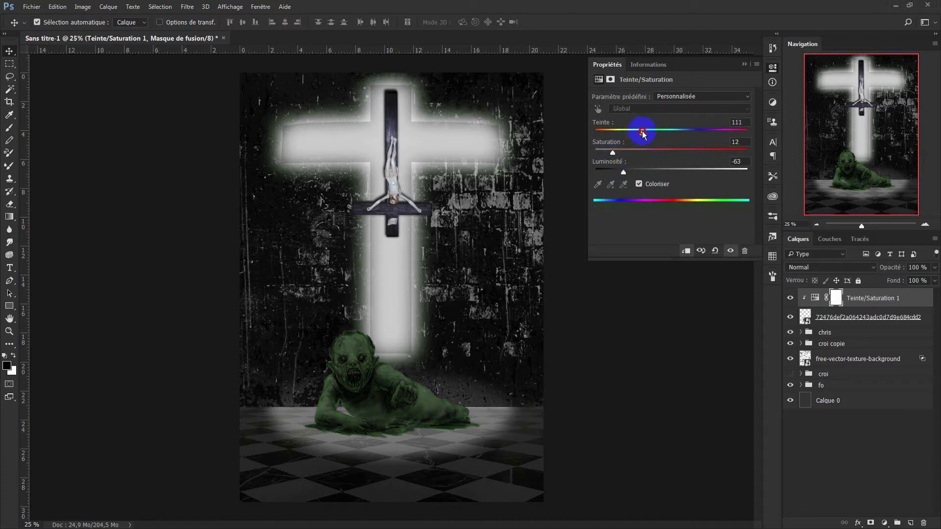
{"action": "left_click", "coordinate": [790, 297]}
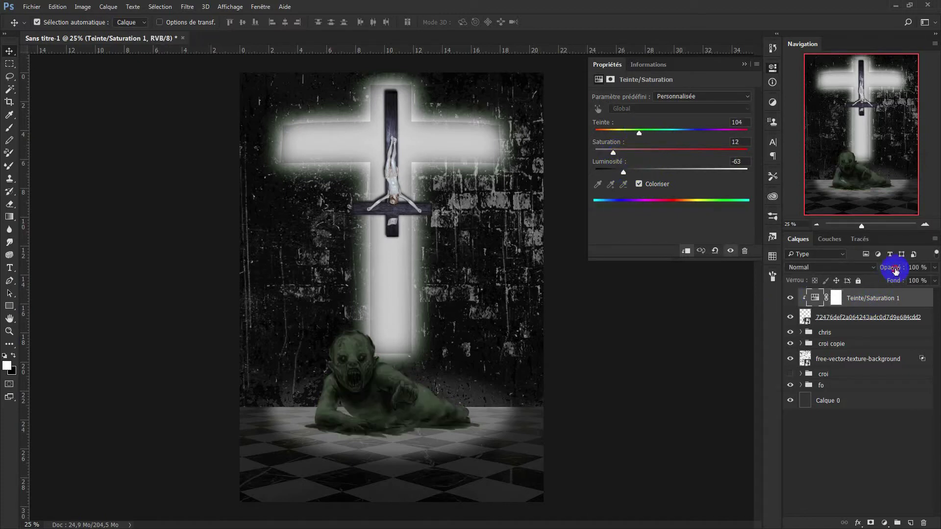
{"action": "left_click_drag", "start_coordinate": [896, 267], "coordinate": [885, 272]}
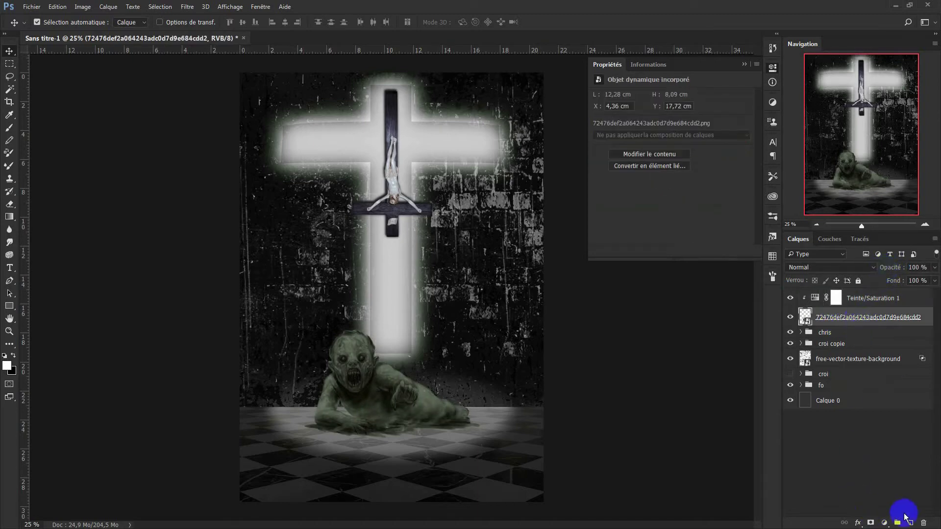
{"action": "key", "text": "ctrl+shift+alt+n"}
Prepare a 43 px brush in blood red, zoomed in on the creature's face.
{"action": "scroll", "coordinate": [559, 397], "scroll_direction": "up", "scroll_amount": 2}
{"action": "scroll", "coordinate": [248, 446], "scroll_direction": "up", "scroll_amount": 2}
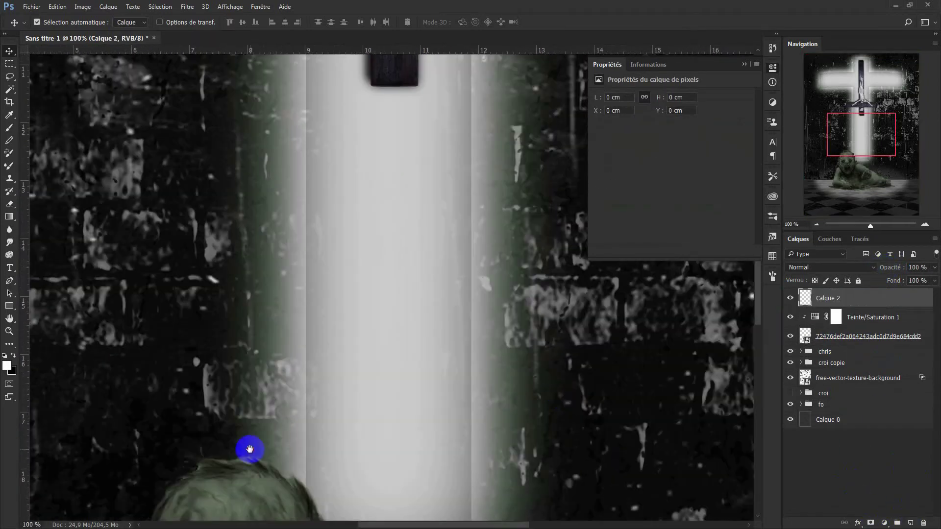
{"action": "left_click_drag", "start_coordinate": [248, 447], "coordinate": [210, 209]}
{"action": "left_click", "coordinate": [10, 129]}
{"action": "left_click", "coordinate": [7, 365]}
{"action": "left_click", "coordinate": [693, 331]}
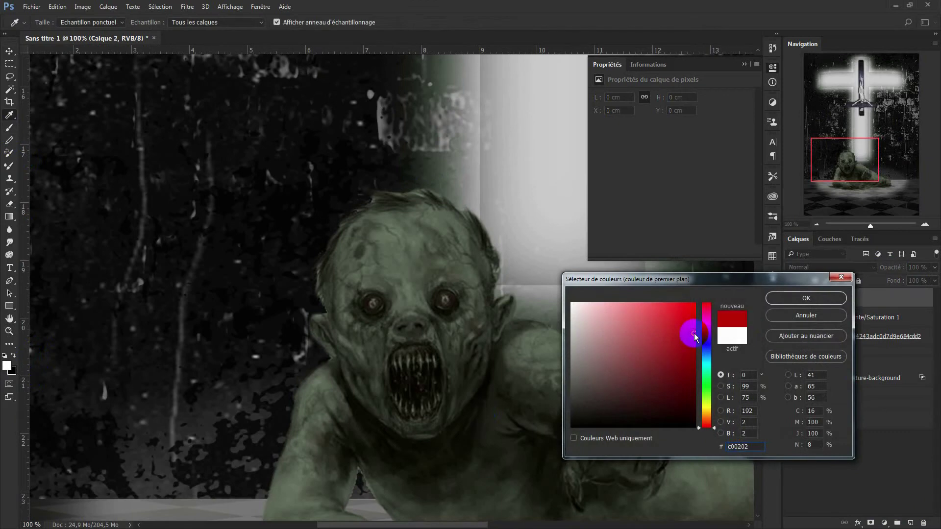
{"action": "left_click", "coordinate": [810, 300]}
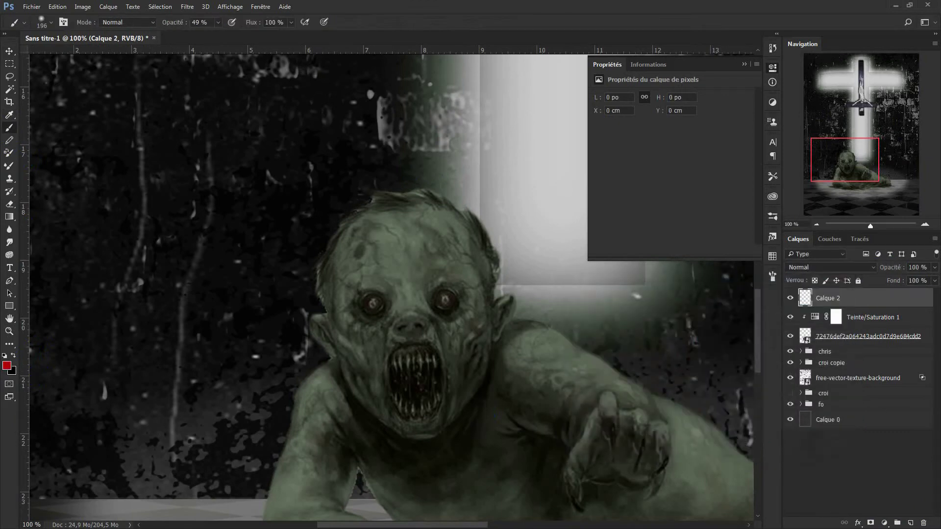
{"action": "left_click", "coordinate": [772, 276]}
{"action": "left_click_drag", "start_coordinate": [681, 345], "coordinate": [647, 346]}
Paint the creature's eyes and teeth red and blend that layer in Incrustation.
{"action": "left_click", "coordinate": [374, 304]}
{"action": "left_click", "coordinate": [446, 301]}
{"action": "left_click_drag", "start_coordinate": [425, 361], "coordinate": [435, 363]}
{"action": "left_click_drag", "start_coordinate": [402, 400], "coordinate": [435, 393]}
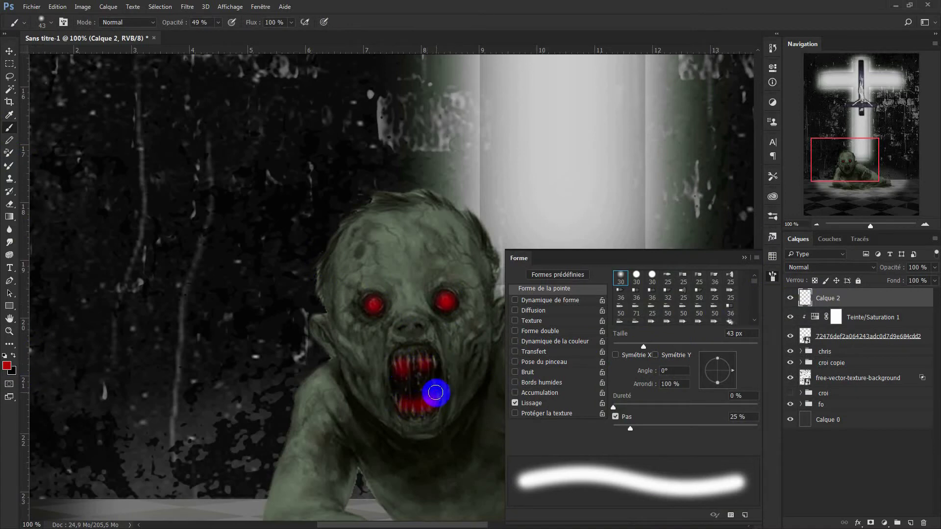
{"action": "left_click", "coordinate": [744, 258]}
{"action": "left_click", "coordinate": [858, 267]}
{"action": "left_click", "coordinate": [811, 385]}
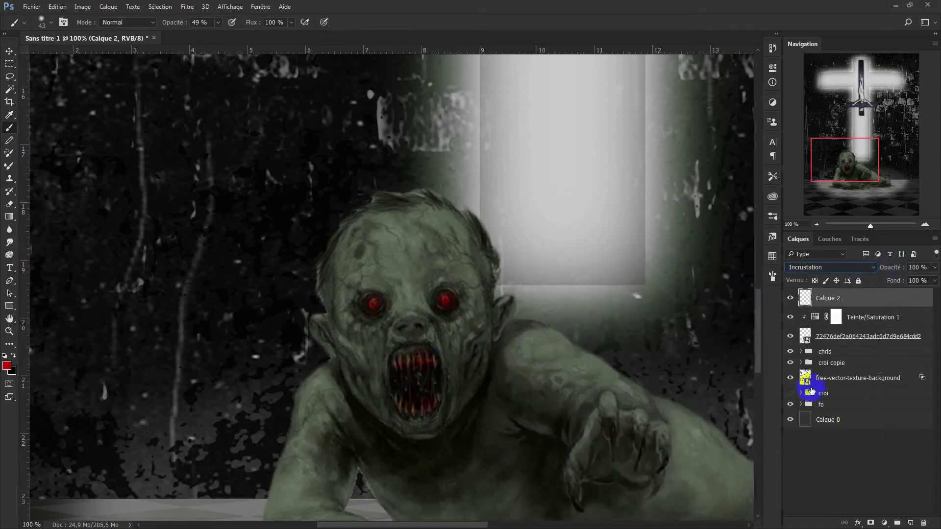
Duplicate the red paint layer as Densité linéaire (Ajout) at 38% opacity.
{"action": "key", "text": "ctrl+j"}
{"action": "left_click", "coordinate": [863, 267]}
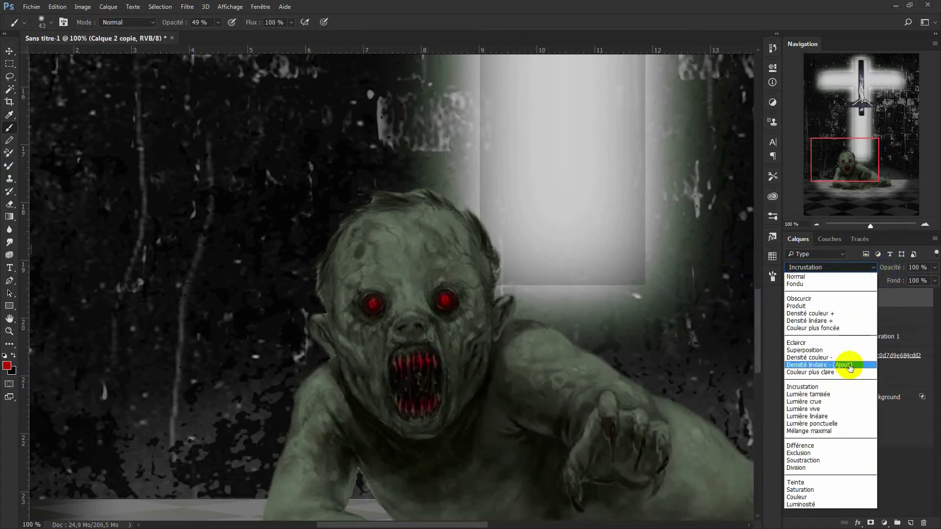
{"action": "left_click", "coordinate": [851, 365]}
{"action": "left_click", "coordinate": [867, 268]}
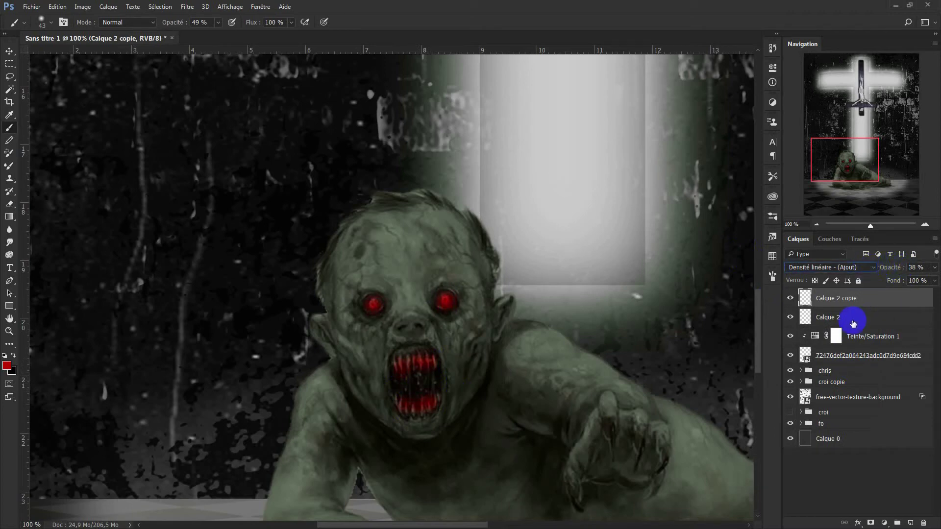
Paint dark shading along the creature's arm with a 17 px brush on a new Produit layer.
{"action": "left_click", "coordinate": [910, 523]}
{"action": "left_click", "coordinate": [13, 356]}
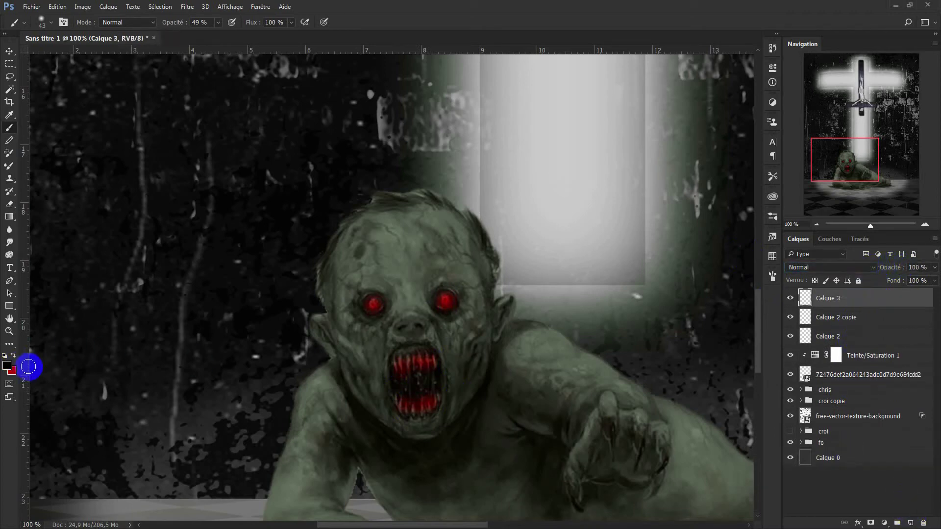
{"action": "left_click", "coordinate": [772, 276]}
{"action": "left_click", "coordinate": [617, 347]}
{"action": "left_click", "coordinate": [744, 258]}
{"action": "left_click_drag", "start_coordinate": [674, 359], "coordinate": [637, 224]}
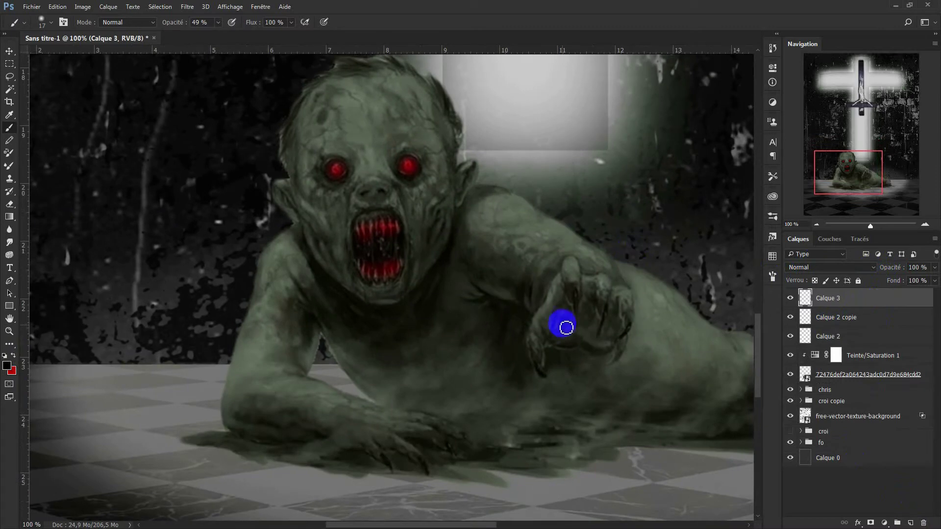
{"action": "mouse_move", "coordinate": [579, 332]}
{"action": "left_mouse_down"}
{"action": "mouse_move", "coordinate": [612, 313]}
{"action": "mouse_move", "coordinate": [622, 333]}
{"action": "mouse_move", "coordinate": [537, 370]}
{"action": "mouse_move", "coordinate": [425, 462]}
{"action": "mouse_move", "coordinate": [390, 462]}
{"action": "mouse_move", "coordinate": [471, 445]}
{"action": "mouse_move", "coordinate": [453, 445]}
{"action": "left_mouse_up"}
{"action": "left_click", "coordinate": [830, 267]}
{"action": "left_click", "coordinate": [842, 317]}
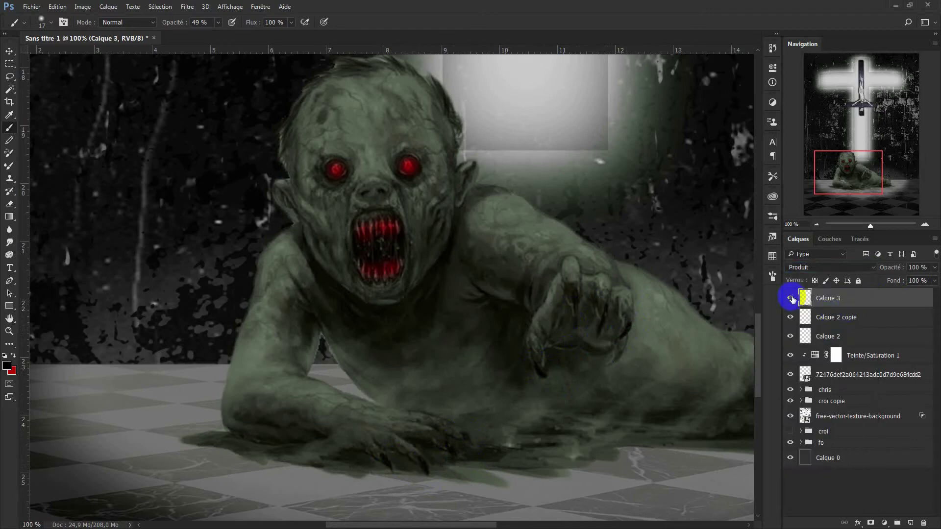
Group the creature, its tint adjustment and painted layers into one new group.
{"action": "key", "text": "ctrl+minus"}
{"action": "key", "text": "ctrl+minus"}
{"action": "key", "text": "ctrl+minus"}
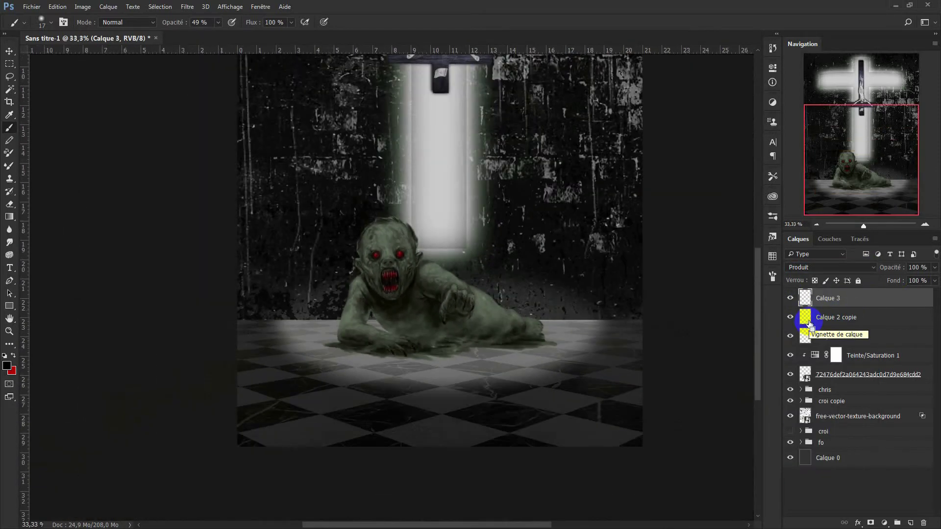
{"action": "left_click", "coordinate": [852, 375], "text": "shift"}
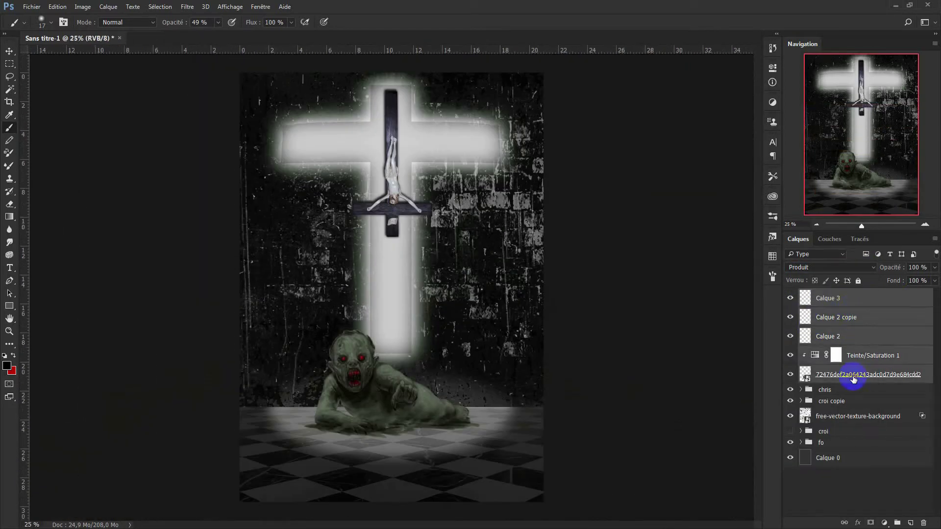
{"action": "key", "text": "ctrl+g"}
{"action": "double_click", "coordinate": [829, 294]}
{"action": "type", "text": "gor"}
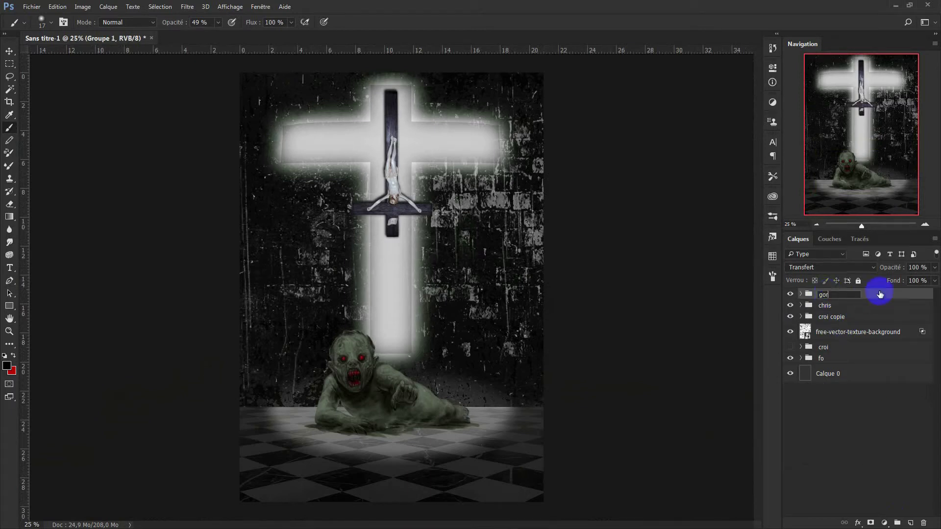
Name the creature group 'gor' and make a smart-object copy of it.
{"action": "key", "text": "Return"}
{"action": "right_click", "coordinate": [879, 293]}
{"action": "left_click", "coordinate": [781, 315]}
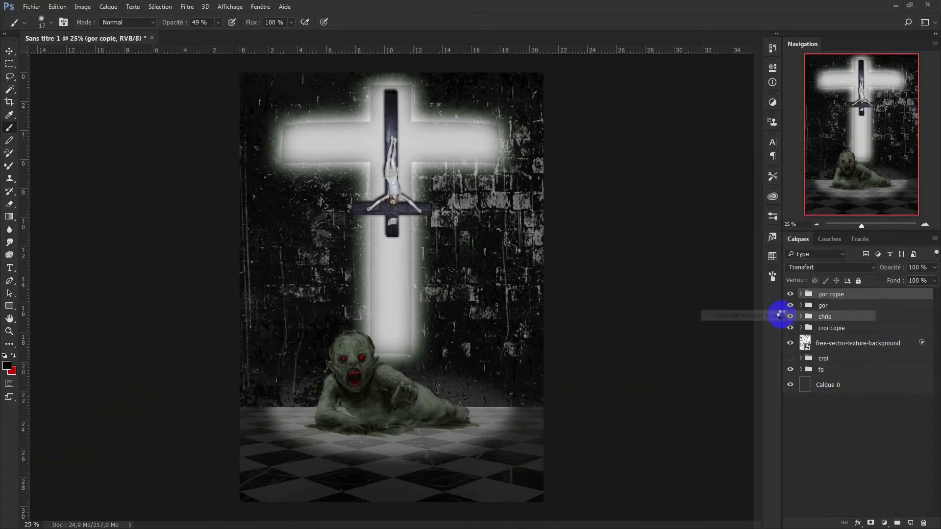
Flip the gor copy vertically and move it down onto the floor.
{"action": "key", "text": "ctrl+t"}
{"action": "right_click", "coordinate": [452, 412]}
{"action": "left_click", "coordinate": [463, 392]}
{"action": "right_click", "coordinate": [452, 399]}
{"action": "left_click", "coordinate": [413, 386]}
{"action": "left_click_drag", "start_coordinate": [413, 386], "coordinate": [420, 451]}
{"action": "key", "text": "Return"}
Place gor copie below the gor group and give it a black Color Overlay.
{"action": "key", "text": "b"}
{"action": "mouse_move", "coordinate": [828, 298]}
{"action": "left_mouse_down"}
{"action": "mouse_move", "coordinate": [824, 316]}
{"action": "mouse_move", "coordinate": [789, 322]}
{"action": "left_mouse_up"}
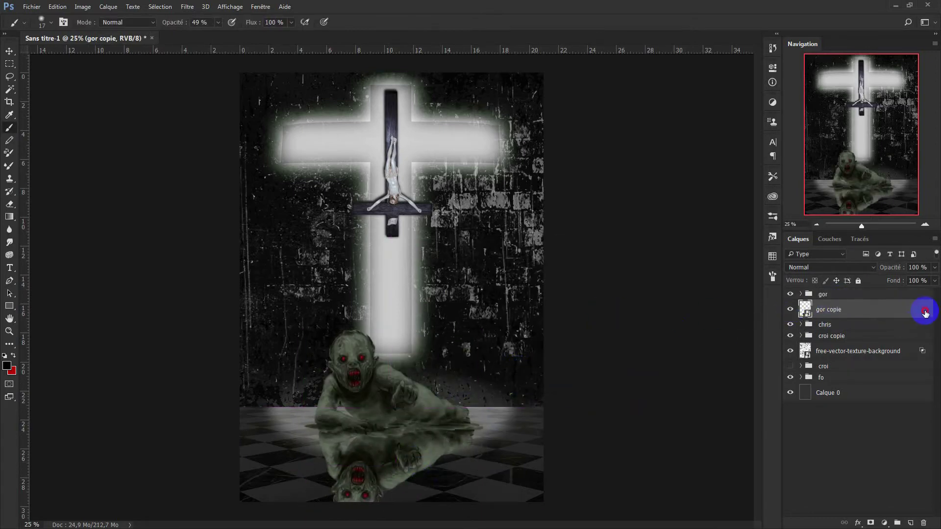
{"action": "double_click", "coordinate": [925, 313]}
{"action": "left_click", "coordinate": [536, 180]}
{"action": "left_click", "coordinate": [768, 85]}
{"action": "left_click", "coordinate": [571, 425]}
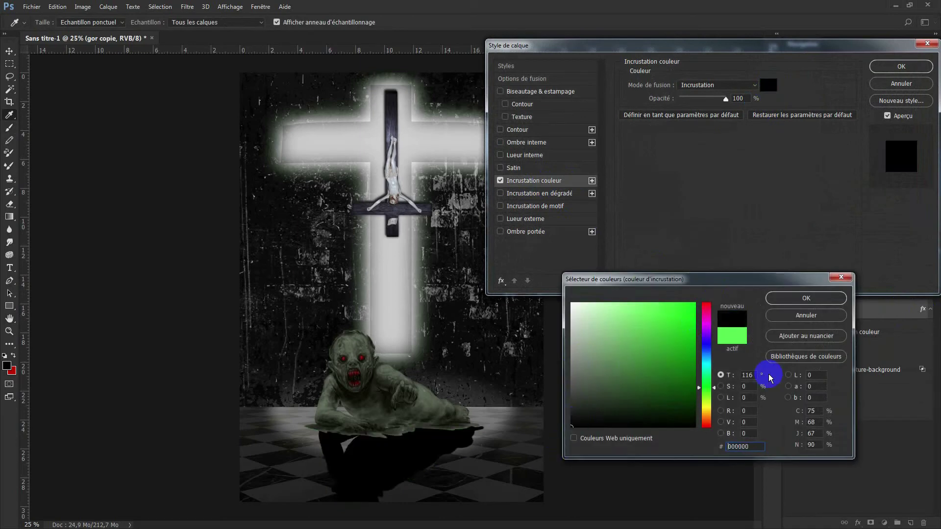
{"action": "left_click", "coordinate": [822, 299]}
{"action": "left_click", "coordinate": [901, 66]}
Apply a 72.6 px Gaussian Blur to the shadow copy.
{"action": "left_click", "coordinate": [187, 6]}
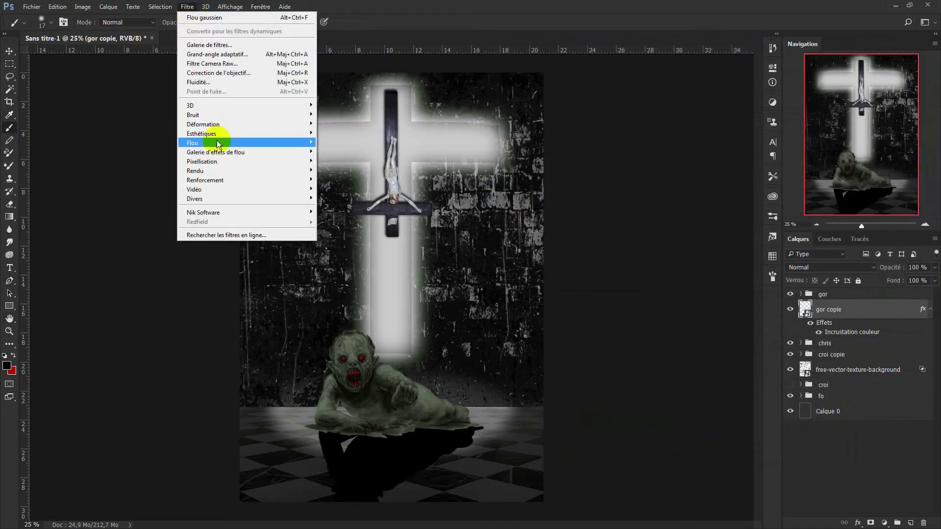
{"action": "left_click", "coordinate": [357, 190]}
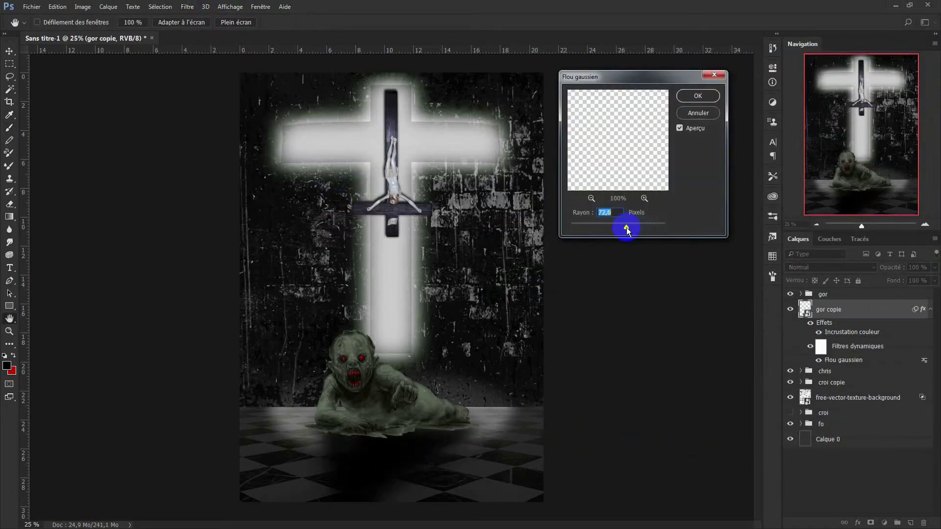
{"action": "left_click", "coordinate": [696, 95]}
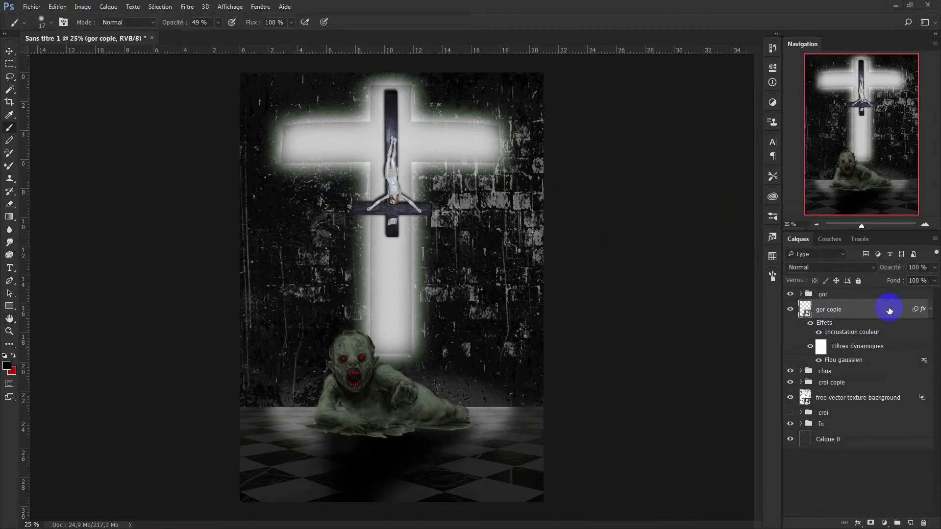
Skew the shadow into a perspective trapezoid and lower its opacity to 79%.
{"action": "key", "text": "ctrl+t"}
{"action": "right_click", "coordinate": [525, 334]}
{"action": "left_click", "coordinate": [464, 365]}
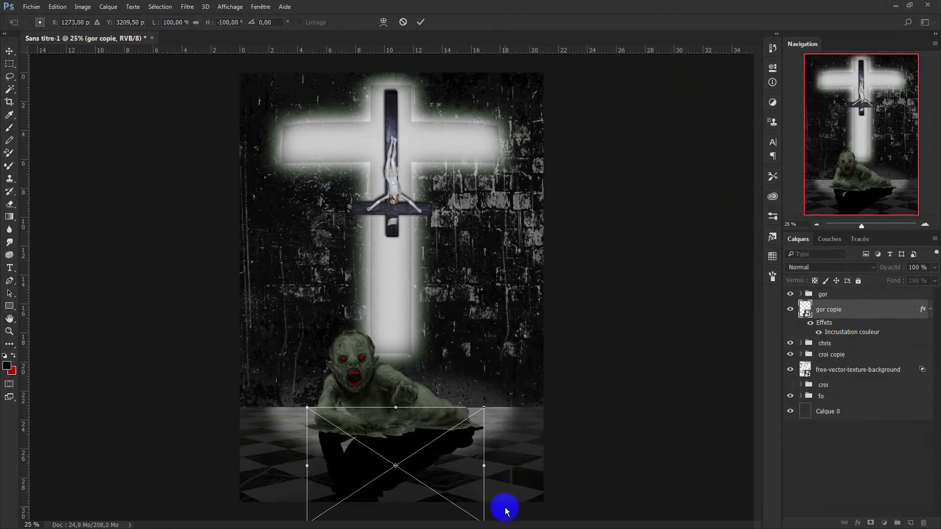
{"action": "key", "text": "ctrl+minus"}
{"action": "left_click_drag", "start_coordinate": [453, 444], "coordinate": [493, 447]}
{"action": "left_click_drag", "start_coordinate": [335, 367], "coordinate": [339, 375]}
{"action": "key", "text": "Return"}
{"action": "key", "text": "b"}
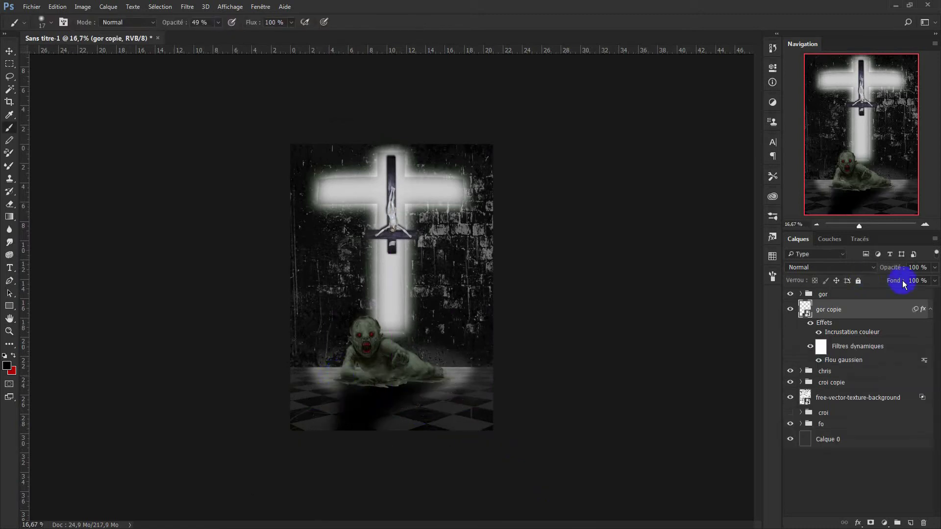
{"action": "left_click_drag", "start_coordinate": [865, 273], "coordinate": [885, 268]}
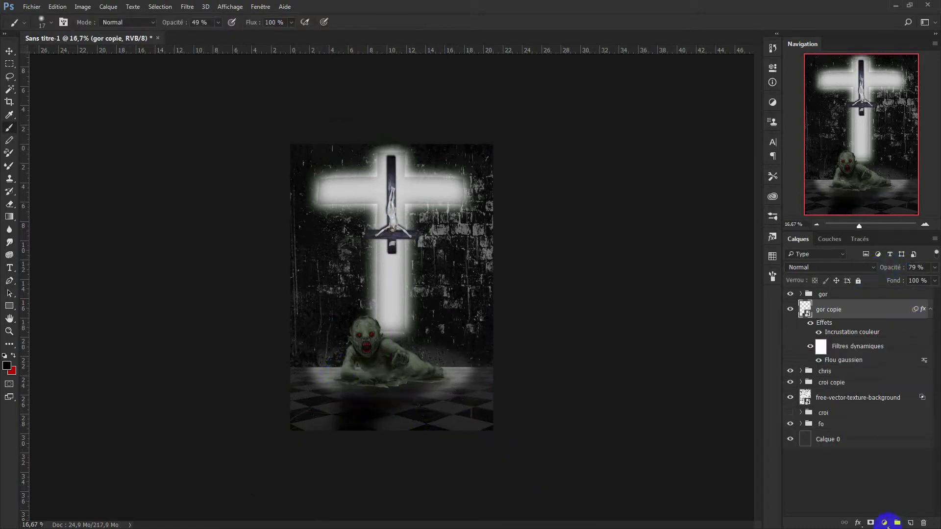
Create Calque 4, load the creature outline, and set a soft brush at 100% opacity.
{"action": "left_click", "coordinate": [910, 523]}
{"action": "key", "text": "ctrl+plus"}
{"action": "key", "text": "ctrl+plus"}
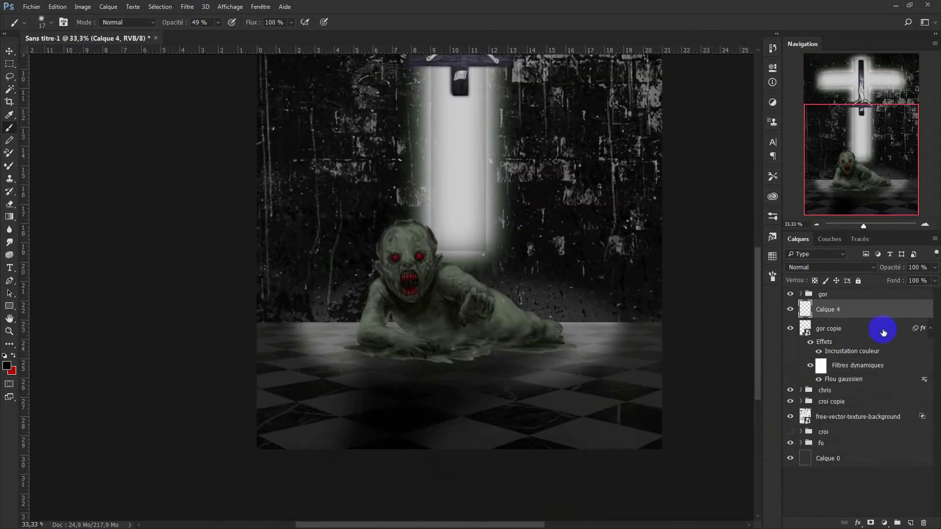
{"action": "left_click", "coordinate": [801, 295]}
{"action": "left_click", "coordinate": [809, 385], "text": "ctrl"}
{"action": "left_click", "coordinate": [800, 294]}
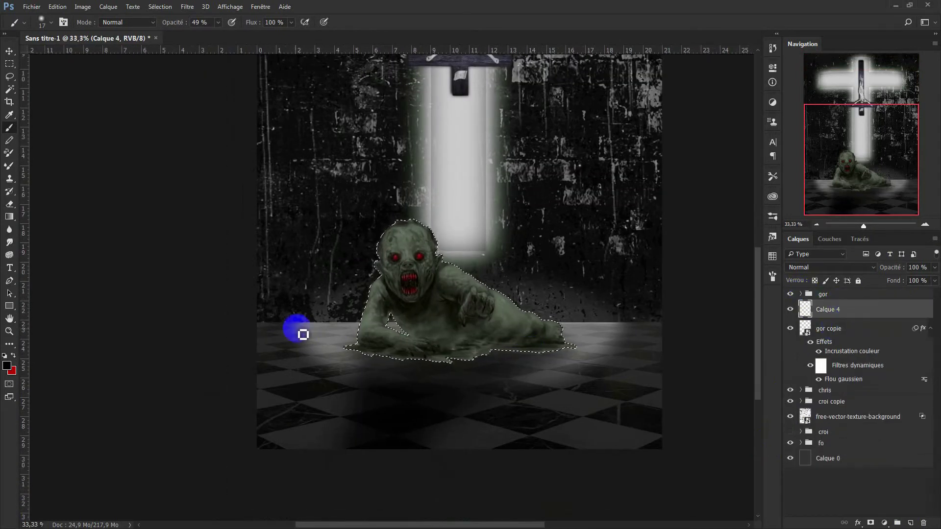
{"action": "left_click", "coordinate": [772, 276]}
{"action": "left_click_drag", "start_coordinate": [657, 351], "coordinate": [682, 346]}
{"action": "left_click", "coordinate": [772, 278]}
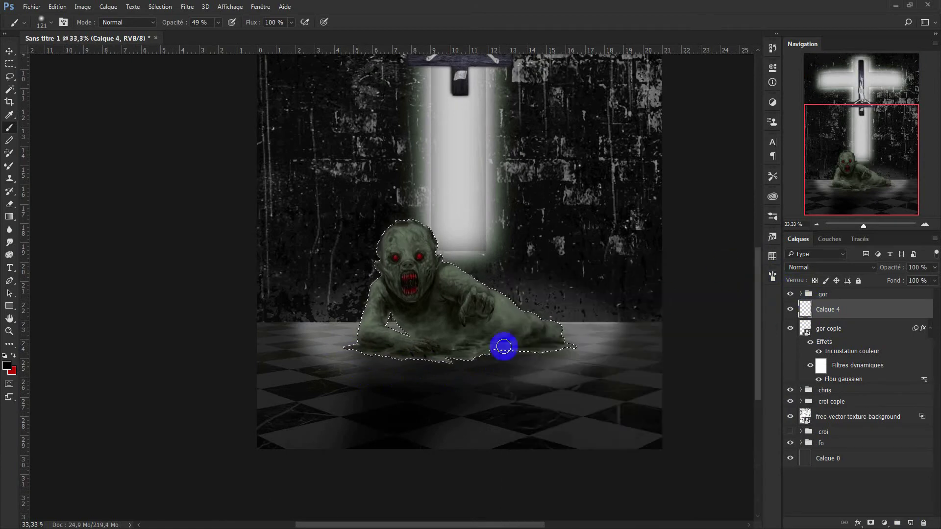
{"action": "key", "text": "0"}
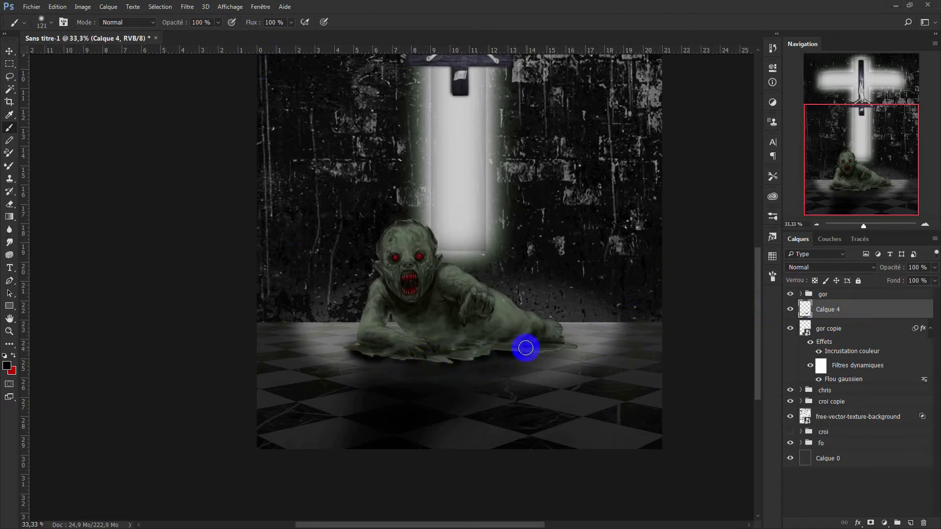
Move Calque 4 above the gor group and set its opacity to about 56%.
{"action": "left_click_drag", "start_coordinate": [858, 307], "coordinate": [852, 294]}
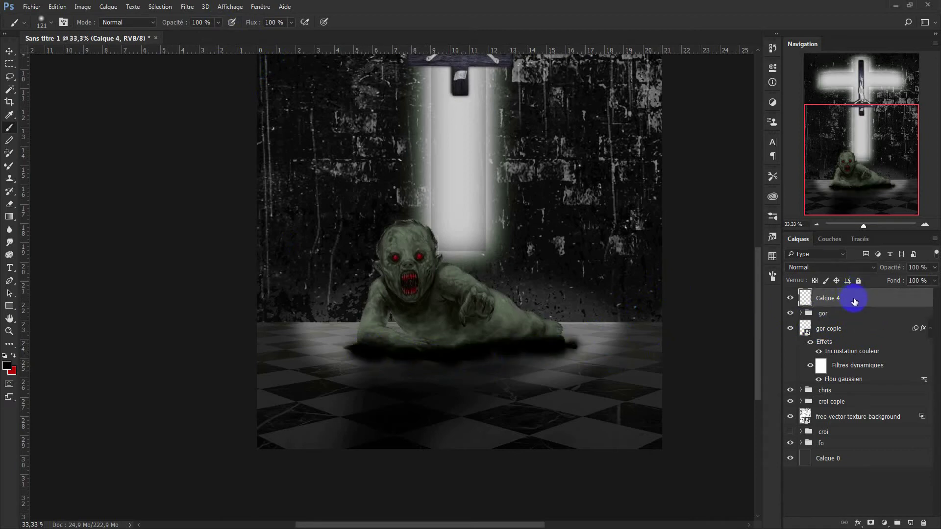
{"action": "left_click", "coordinate": [800, 313]}
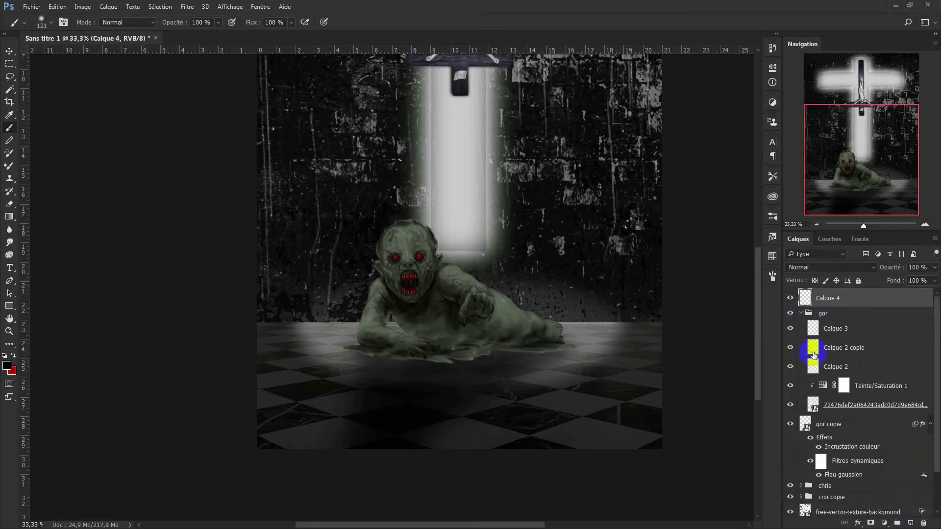
{"action": "left_click", "coordinate": [814, 404]}
{"action": "left_click", "coordinate": [813, 404], "text": "ctrl"}
{"action": "left_click", "coordinate": [828, 298]}
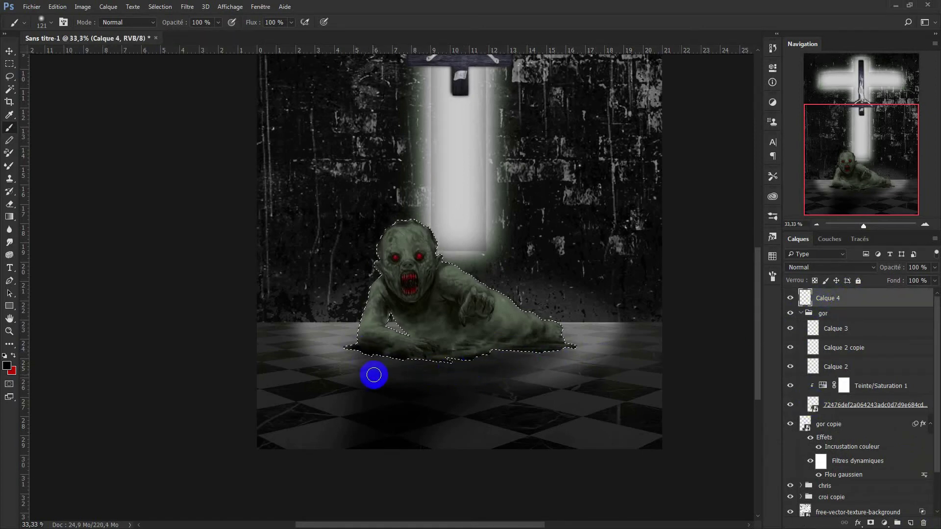
{"action": "left_click_drag", "start_coordinate": [889, 267], "coordinate": [873, 267]}
{"action": "left_click", "coordinate": [791, 329]}
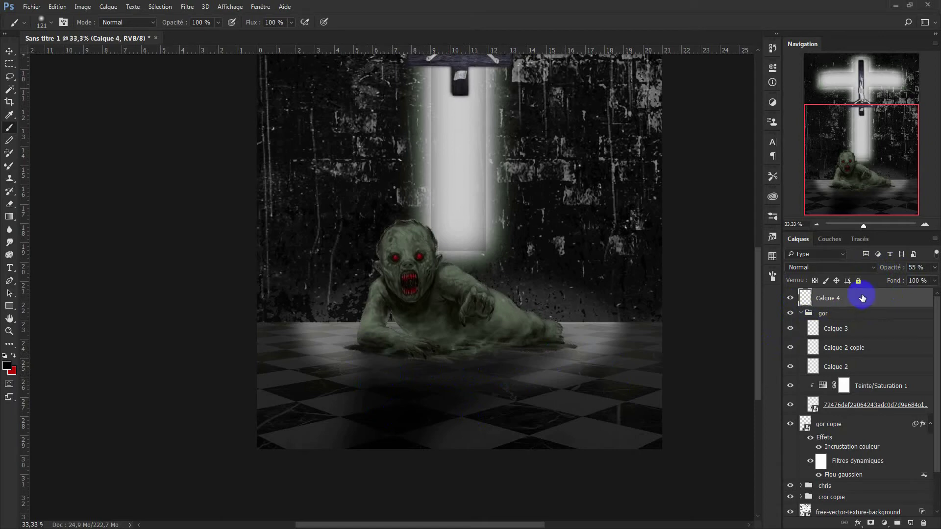
{"action": "left_click", "coordinate": [837, 330]}
Reload the creature selection, view the whole poster, and select the gor copie layer.
{"action": "left_click", "coordinate": [813, 403], "text": "ctrl"}
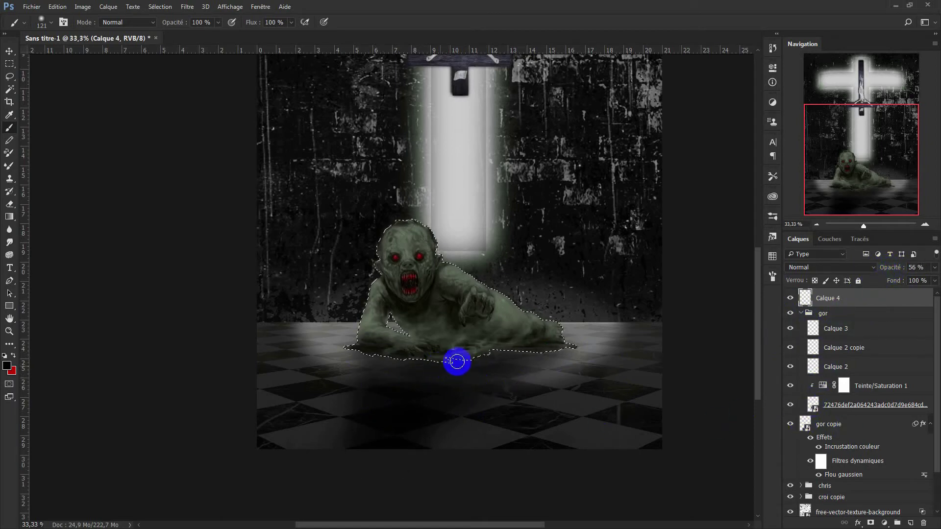
{"action": "key", "text": "ctrl+minus"}
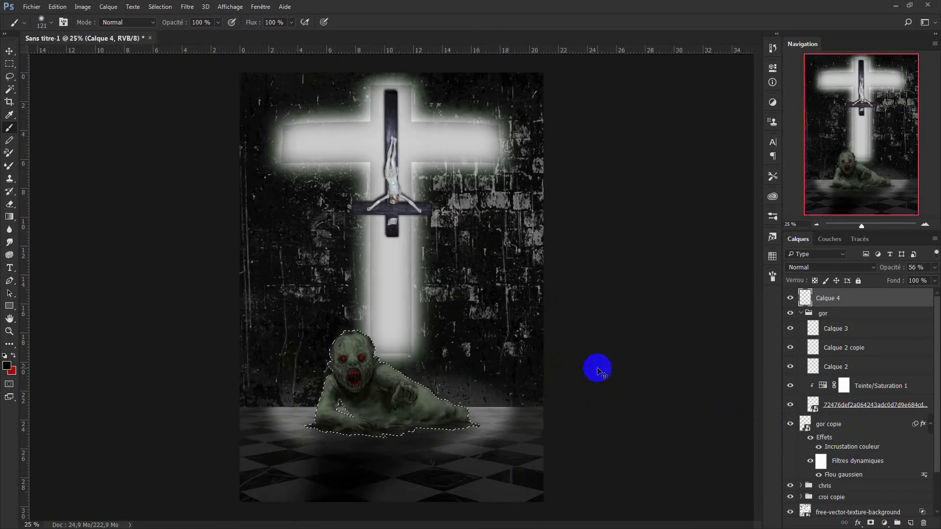
{"action": "left_click", "coordinate": [801, 314]}
{"action": "left_click", "coordinate": [886, 327]}
{"action": "left_click", "coordinate": [884, 267]}
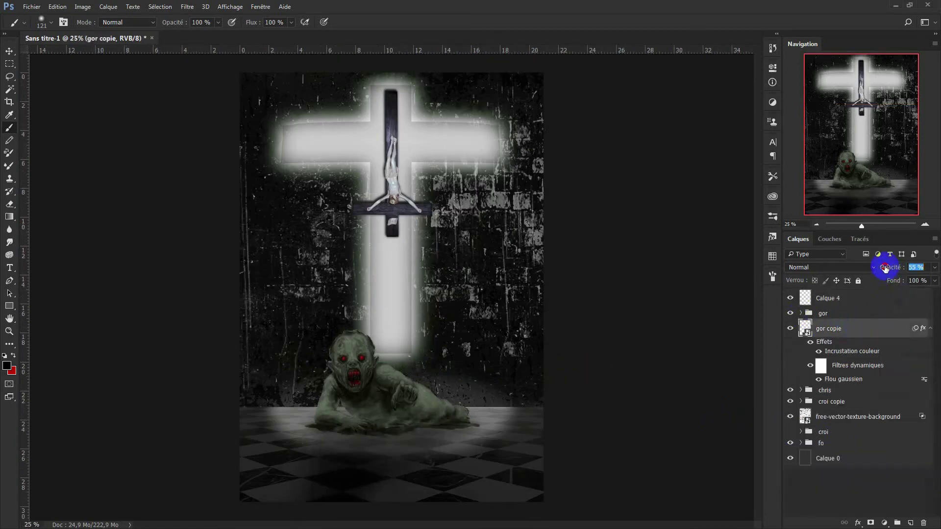
Raise the Ellipse 1 copie floor-glow opacity in the fo group to about 29%.
{"action": "left_click", "coordinate": [816, 443]}
{"action": "left_click", "coordinate": [830, 458]}
{"action": "left_click_drag", "start_coordinate": [890, 273], "coordinate": [895, 267]}
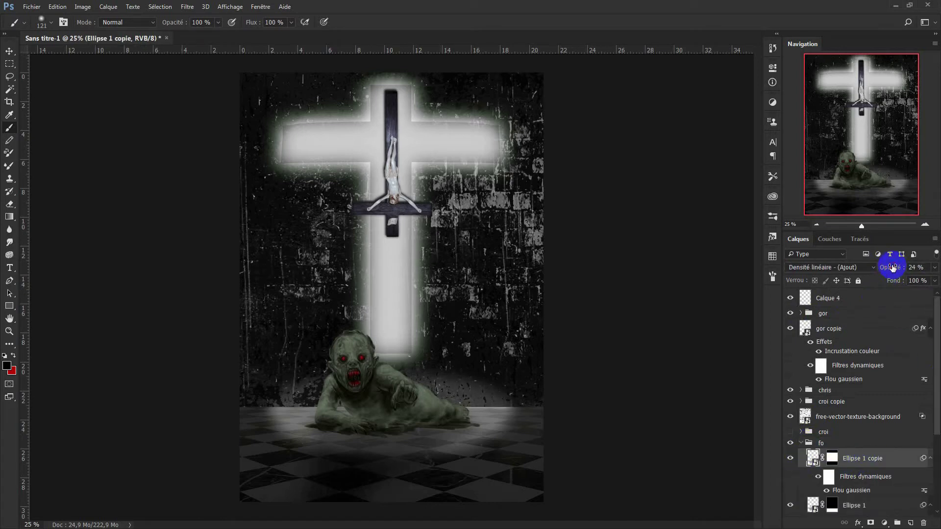
{"action": "left_click", "coordinate": [862, 303]}
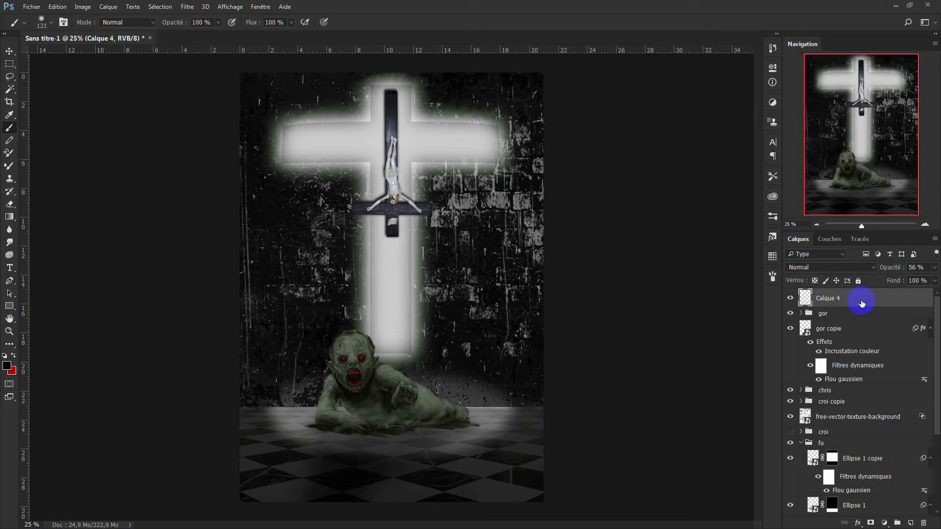
{"action": "key", "text": "v"}
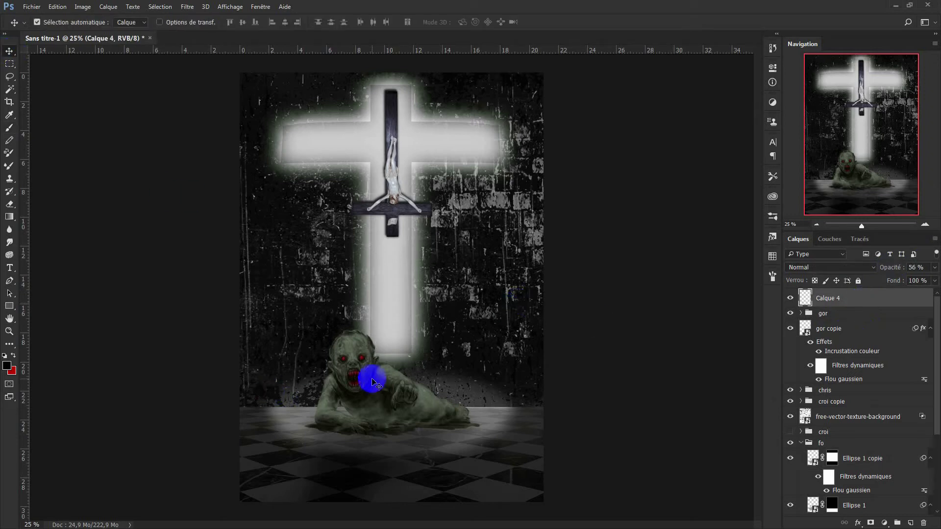
Stretch the free-vector-texture-background down over the floor and add an empty Calque 5.
{"action": "left_click", "coordinate": [277, 392]}
{"action": "left_click", "coordinate": [791, 417]}
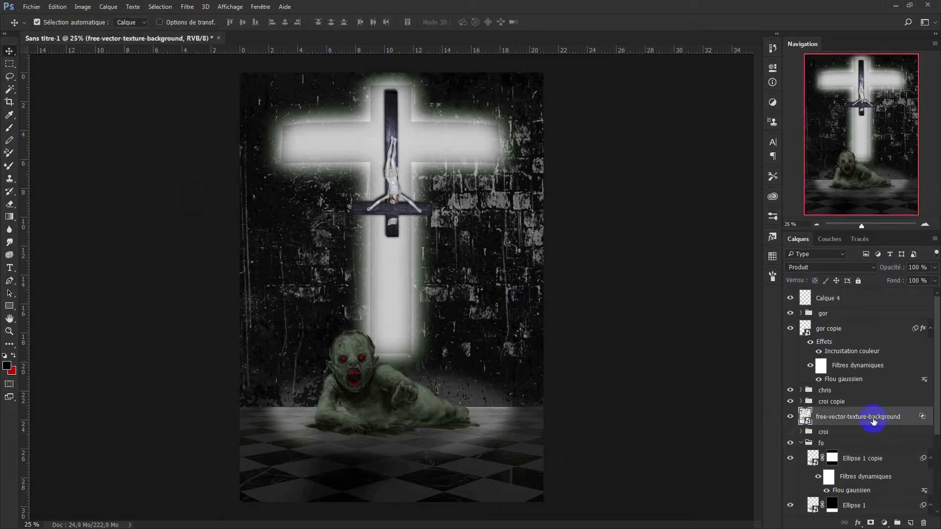
{"action": "key", "text": "ctrl+t"}
{"action": "left_click_drag", "start_coordinate": [391, 410], "coordinate": [397, 508]}
{"action": "key", "text": "Return"}
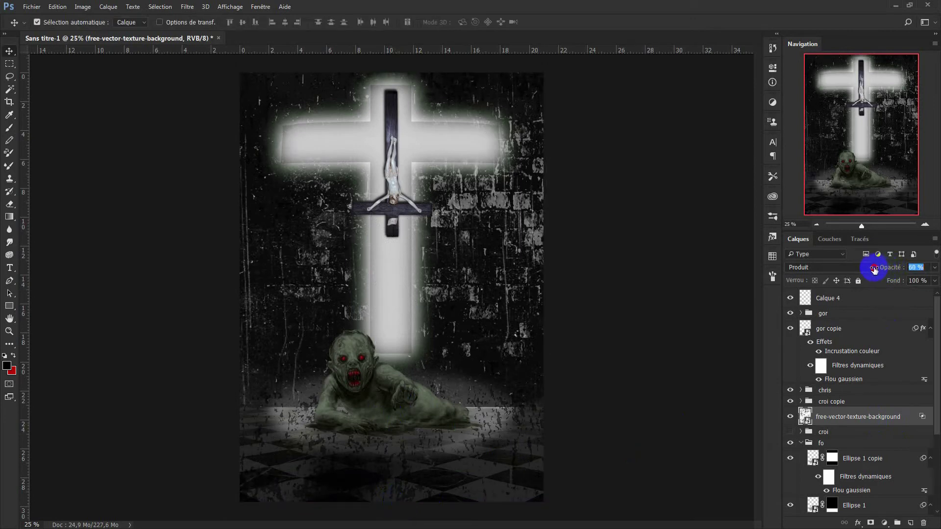
{"action": "left_click", "coordinate": [843, 298]}
{"action": "left_click", "coordinate": [911, 524]}
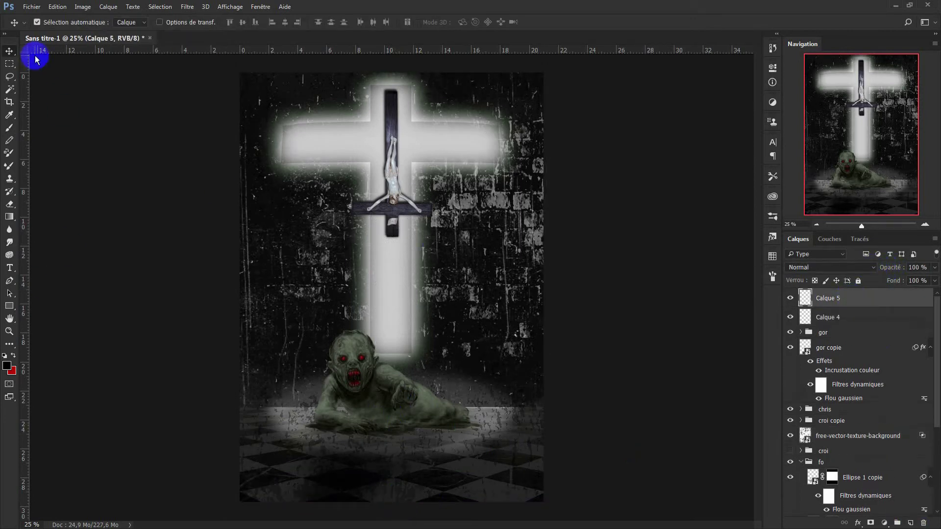
Choose the 1214 splatter brush with dark red as the paint colour.
{"action": "key", "text": "b"}
{"action": "left_click", "coordinate": [51, 22]}
{"action": "left_click_drag", "start_coordinate": [630, 237], "coordinate": [622, 410]}
{"action": "left_click", "coordinate": [275, 374]}
{"action": "left_click", "coordinate": [768, 447]}
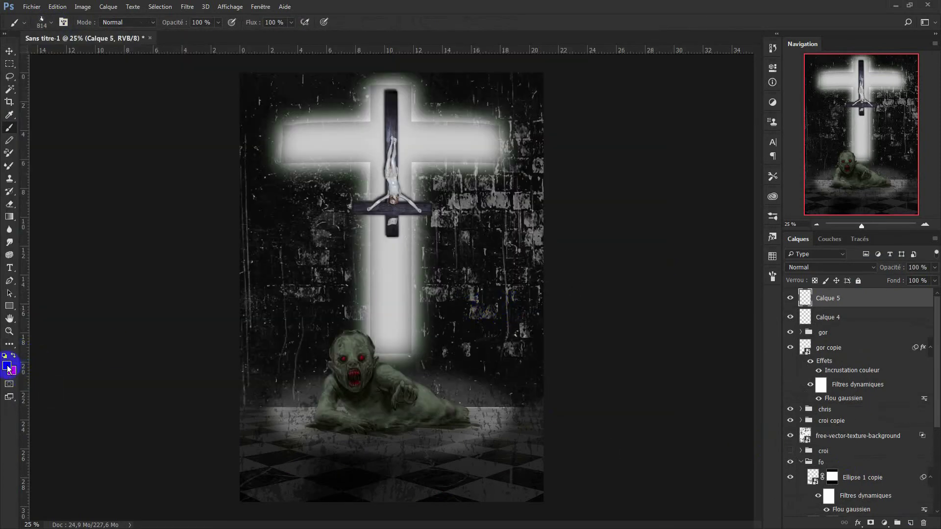
{"action": "left_click", "coordinate": [12, 371]}
{"action": "key", "text": "Return"}
{"action": "key", "text": "x"}
Stamp red splatters on the wall, left edge, top-right and bottom-left, varying angle, size 881 px and brush 1399.
{"action": "left_click", "coordinate": [507, 248]}
{"action": "left_click", "coordinate": [773, 277]}
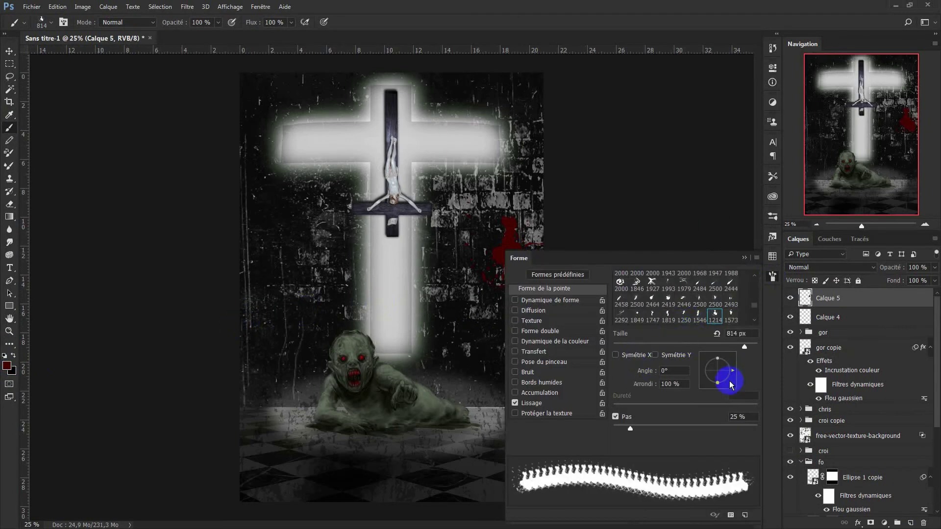
{"action": "left_click", "coordinate": [707, 376]}
{"action": "left_click", "coordinate": [243, 311]}
{"action": "left_click_drag", "start_coordinate": [744, 346], "coordinate": [745, 347]}
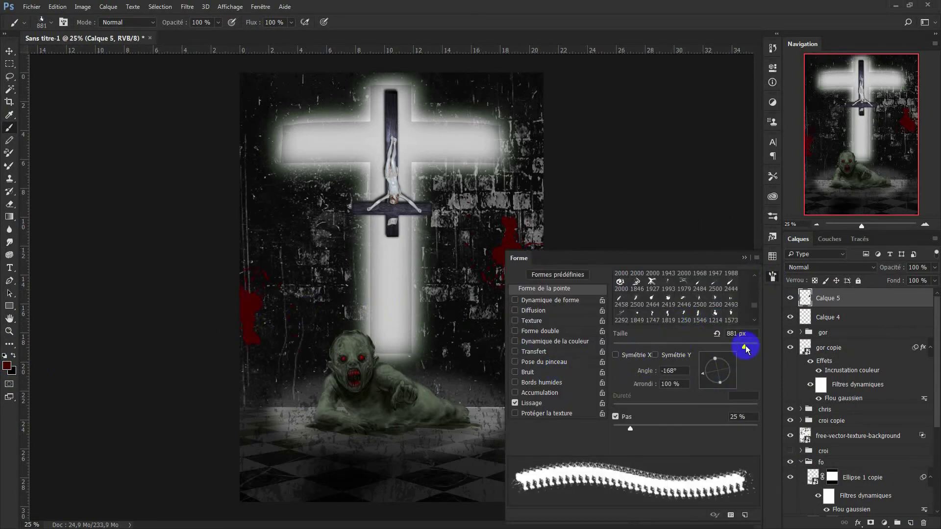
{"action": "left_click", "coordinate": [47, 27]}
{"action": "left_click", "coordinate": [330, 371]}
{"action": "left_click", "coordinate": [716, 380]}
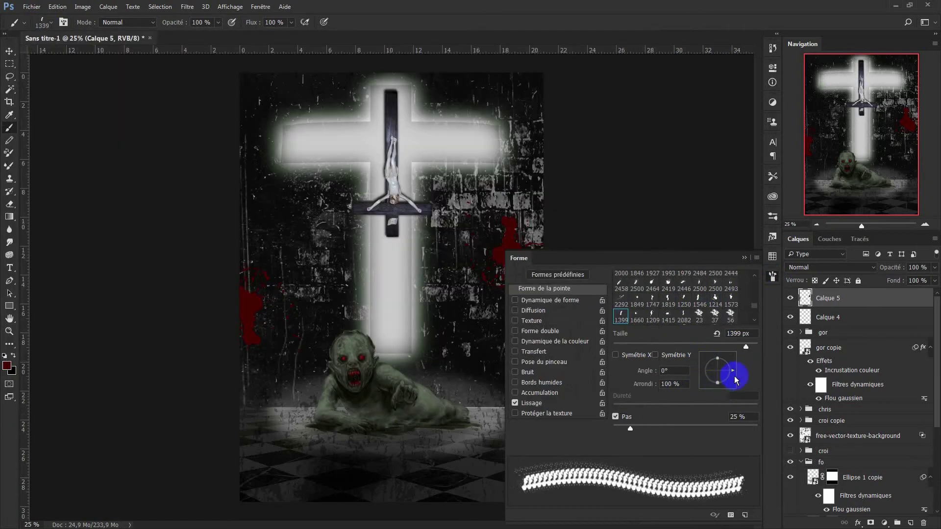
{"action": "left_click", "coordinate": [542, 83]}
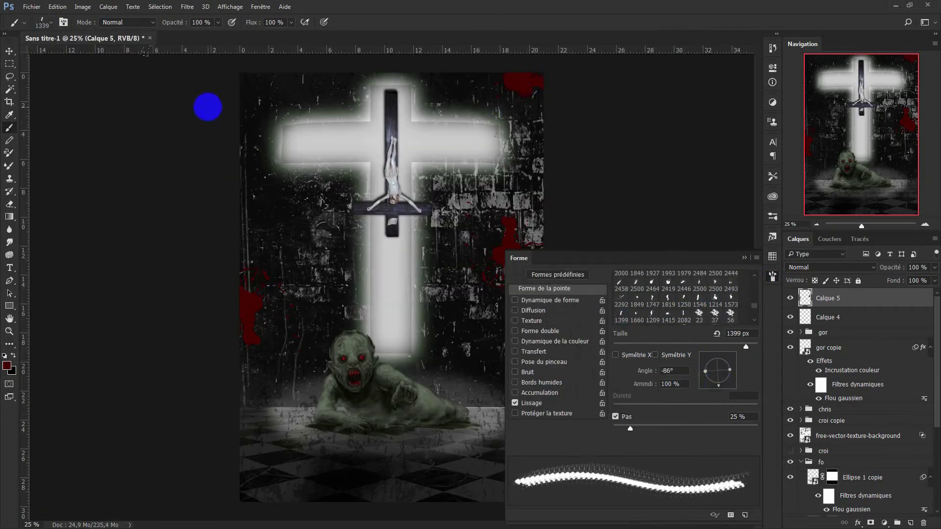
{"action": "left_click", "coordinate": [707, 363]}
{"action": "left_click", "coordinate": [744, 258]}
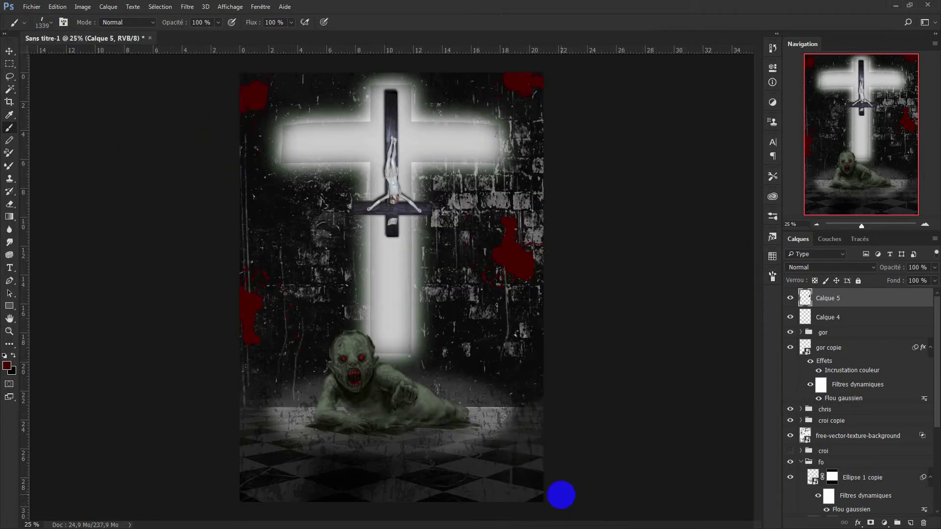
{"action": "left_click", "coordinate": [269, 496]}
Set Calque 5 to Produit at 73% opacity and add a layer mask.
{"action": "left_click", "coordinate": [876, 273]}
{"action": "left_click", "coordinate": [813, 304]}
{"action": "mouse_move", "coordinate": [893, 267]}
{"action": "left_mouse_down"}
{"action": "mouse_move", "coordinate": [876, 270]}
{"action": "mouse_move", "coordinate": [890, 268]}
{"action": "left_mouse_up"}
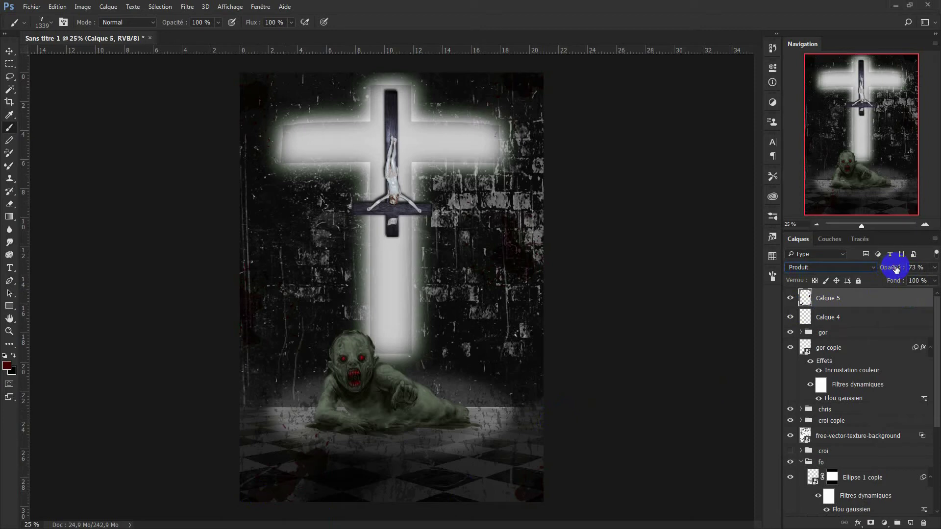
{"action": "left_click", "coordinate": [870, 522]}
Add new layer Calque 6 above gor copie and pick the 1209 splatter brush.
{"action": "left_click", "coordinate": [43, 22]}
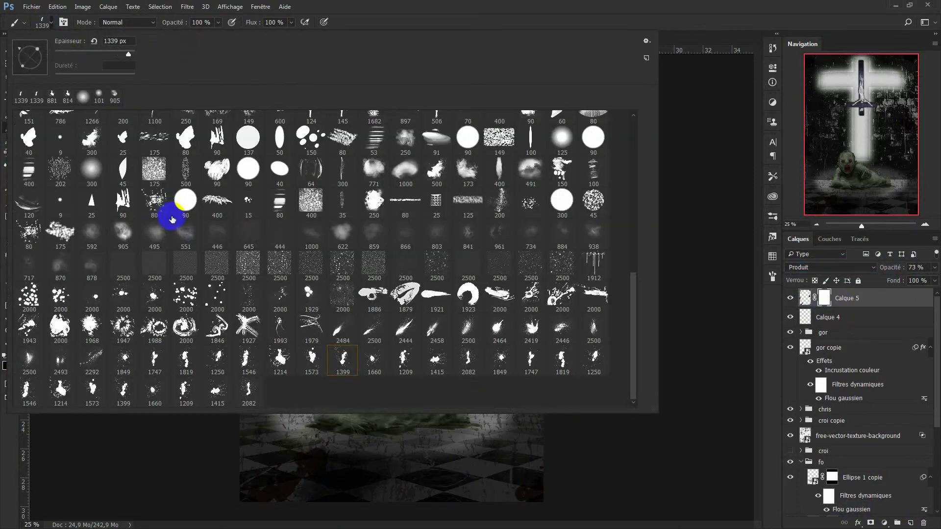
{"action": "key", "text": "Escape"}
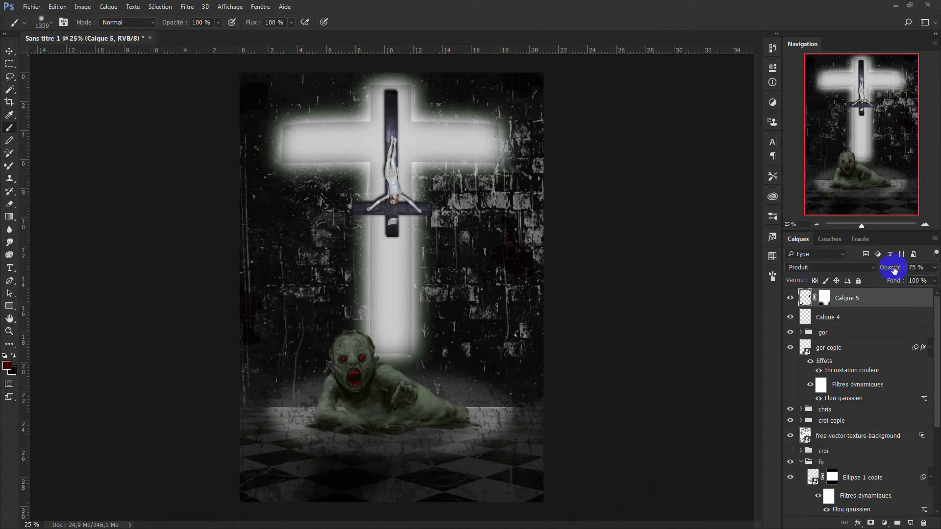
{"action": "left_click", "coordinate": [836, 353]}
{"action": "key", "text": "ctrl+shift+alt+n"}
{"action": "left_click", "coordinate": [43, 22]}
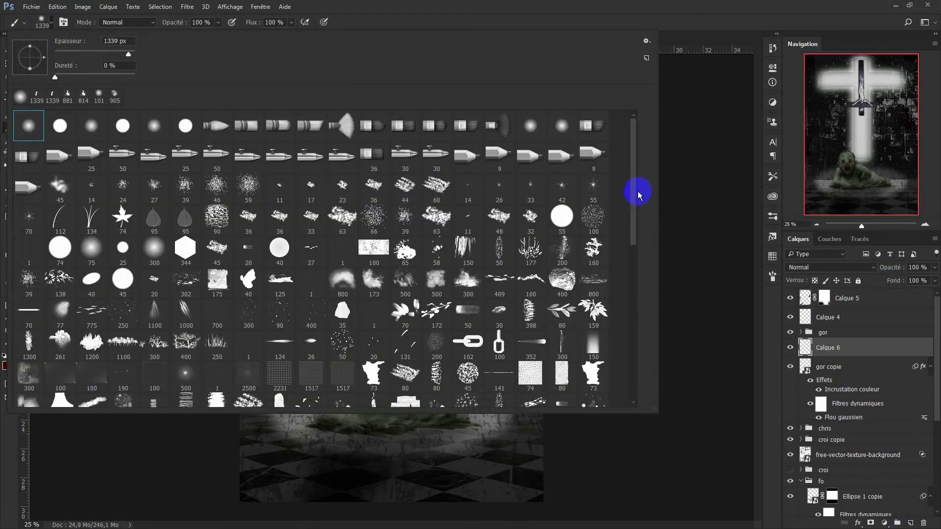
{"action": "left_click", "coordinate": [405, 390]}
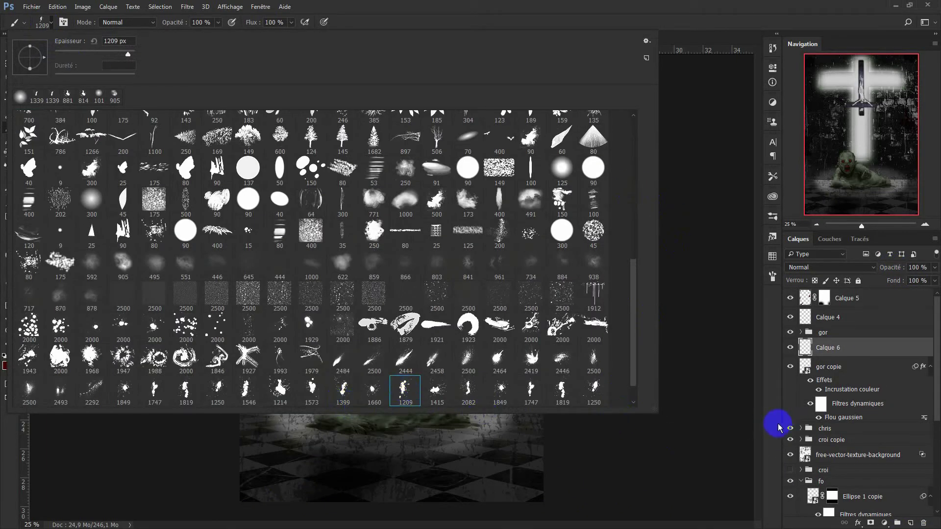
{"action": "key", "text": "Return"}
Stamp blood on the cross and, after trying Incrustation and Lumière modes, keep Produit blending.
{"action": "left_click", "coordinate": [403, 267]}
{"action": "left_click", "coordinate": [828, 268]}
{"action": "left_click", "coordinate": [814, 315]}
{"action": "mouse_move", "coordinate": [890, 267]}
{"action": "left_mouse_down"}
{"action": "mouse_move", "coordinate": [872, 273]}
{"action": "mouse_move", "coordinate": [886, 269]}
{"action": "left_mouse_up"}
{"action": "left_click", "coordinate": [833, 268]}
{"action": "left_click", "coordinate": [822, 385]}
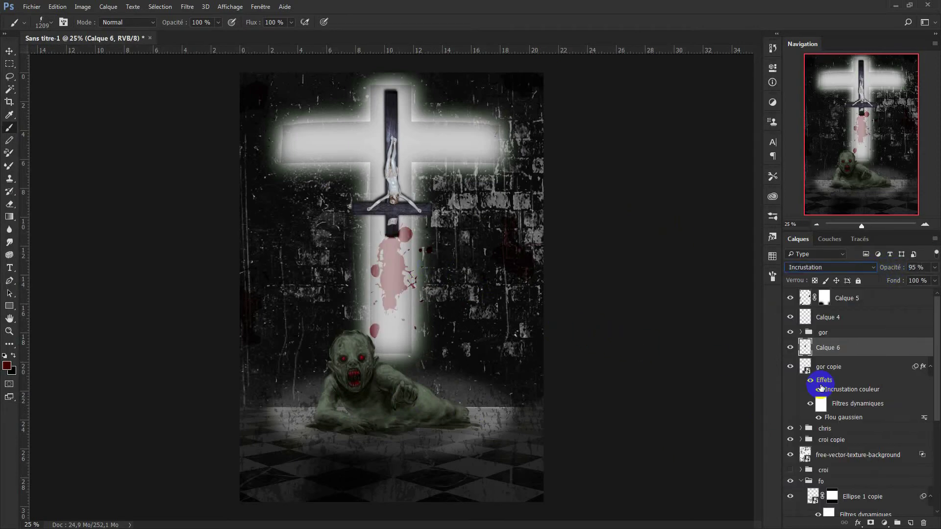
{"action": "left_click", "coordinate": [874, 268]}
{"action": "left_click", "coordinate": [846, 394]}
{"action": "left_click", "coordinate": [843, 267]}
{"action": "left_click", "coordinate": [839, 409]}
{"action": "left_click", "coordinate": [843, 267]}
{"action": "left_click", "coordinate": [827, 306]}
Place Calque 6 below chris at about 58% opacity and tilt the splatter about 6.5°.
{"action": "left_click_drag", "start_coordinate": [894, 269], "coordinate": [876, 288]}
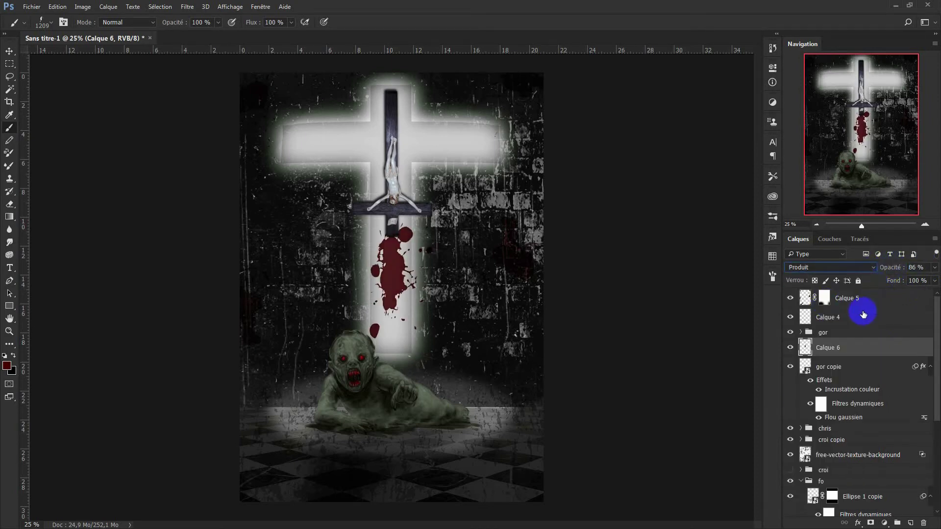
{"action": "left_click_drag", "start_coordinate": [857, 347], "coordinate": [822, 417]}
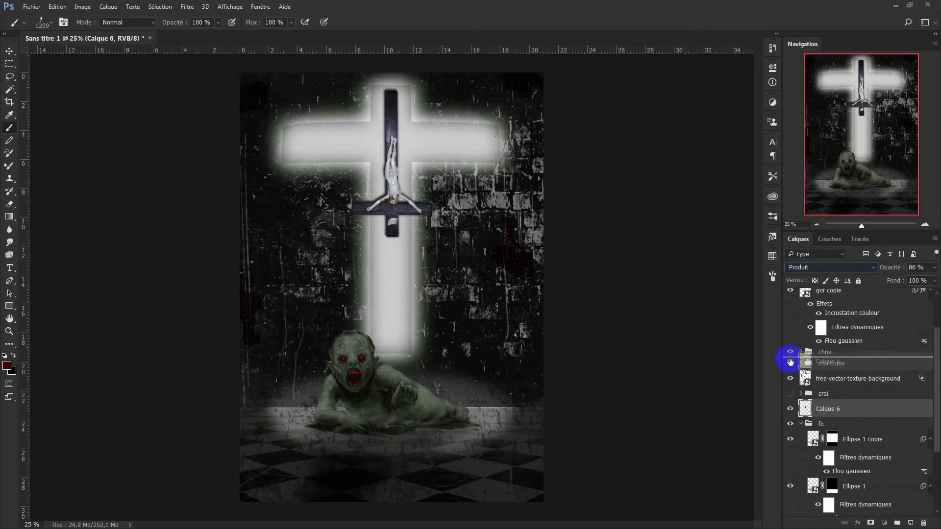
{"action": "left_click_drag", "start_coordinate": [824, 411], "coordinate": [788, 357]}
{"action": "left_click_drag", "start_coordinate": [900, 269], "coordinate": [886, 272]}
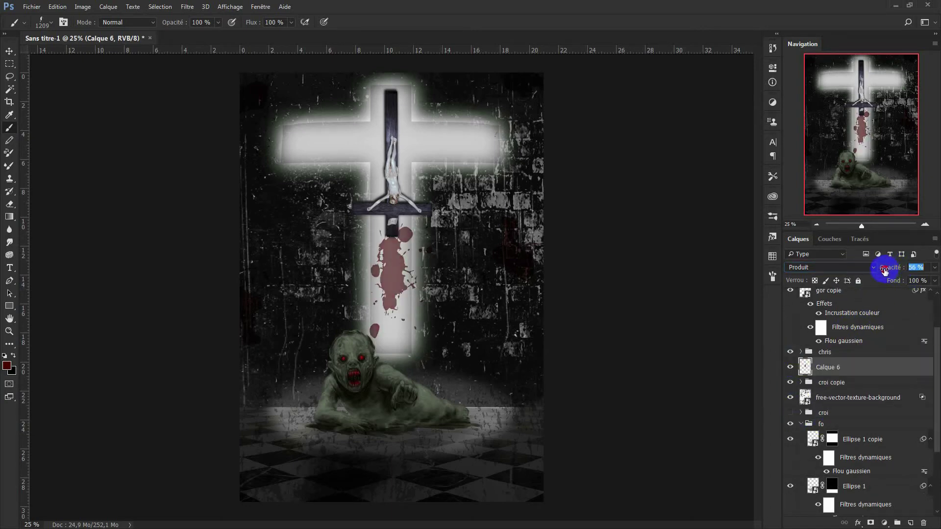
{"action": "left_click", "coordinate": [9, 51]}
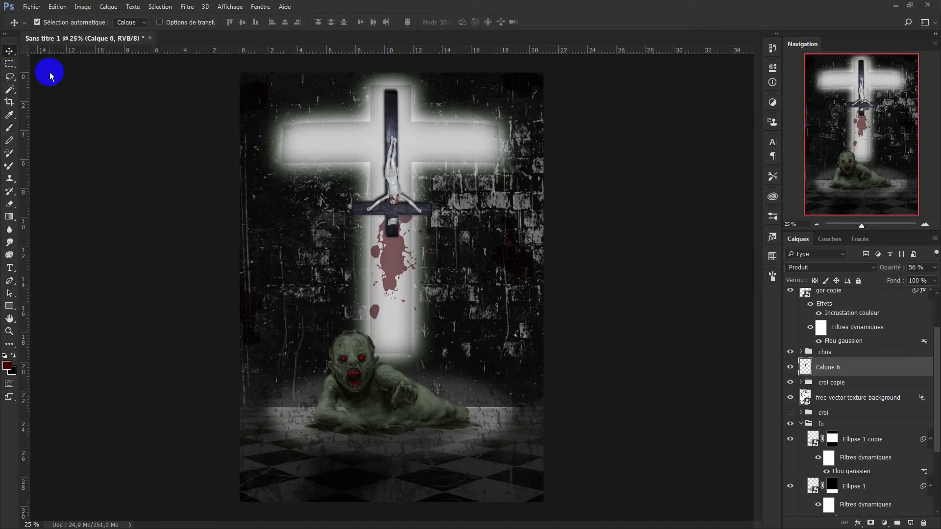
{"action": "key", "text": "ctrl+t"}
{"action": "left_click_drag", "start_coordinate": [562, 152], "coordinate": [511, 172]}
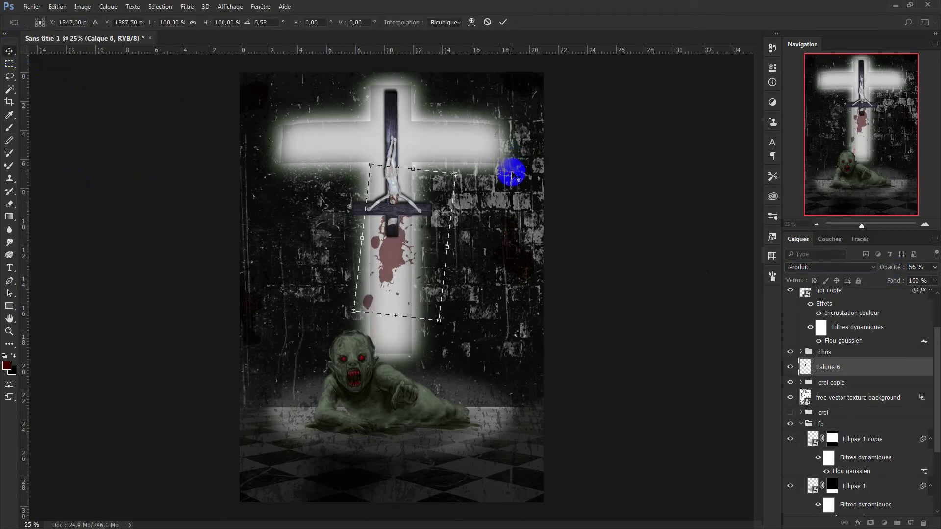
{"action": "key", "text": "Return"}
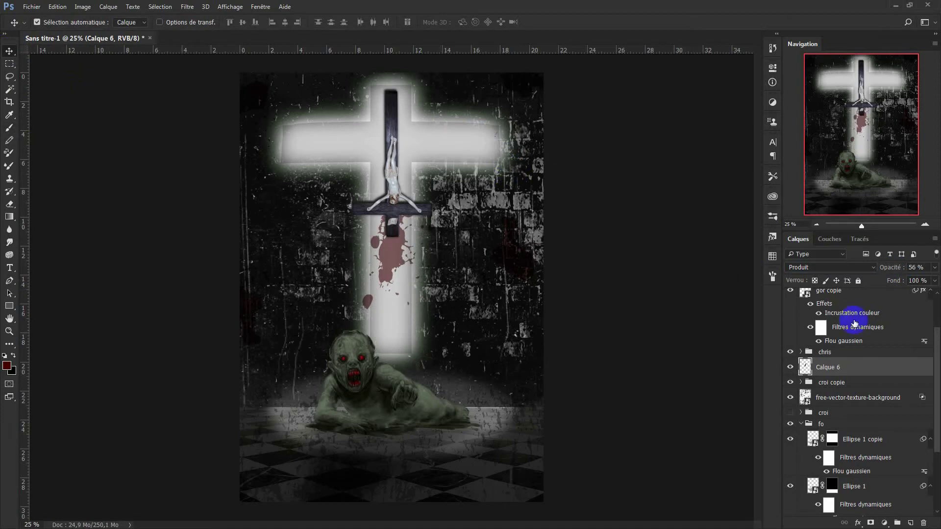
Apply a Gaussian Blur to the Calque 5 wall blood and add empty Calque 7.
{"action": "scroll", "coordinate": [847, 316], "scroll_direction": "up", "scroll_amount": 2}
{"action": "left_click", "coordinate": [867, 298]}
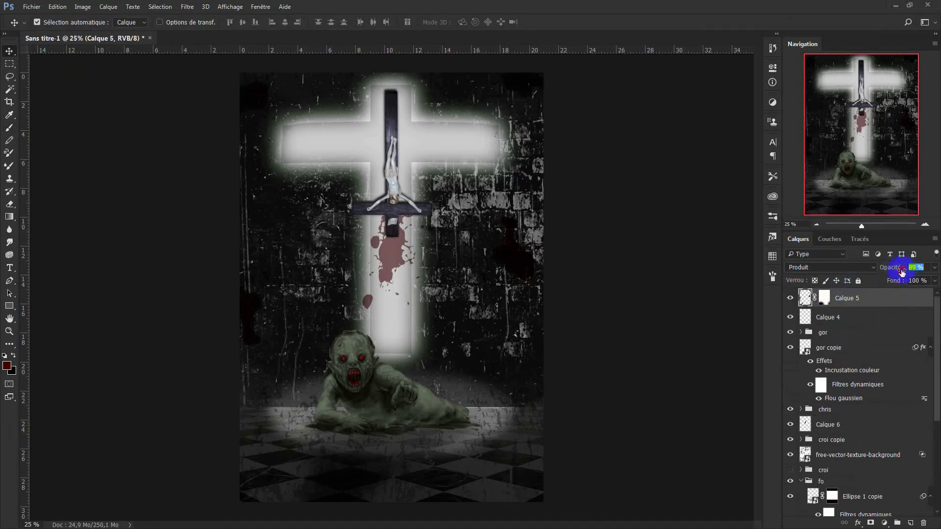
{"action": "left_click", "coordinate": [187, 7]}
{"action": "left_click", "coordinate": [343, 184]}
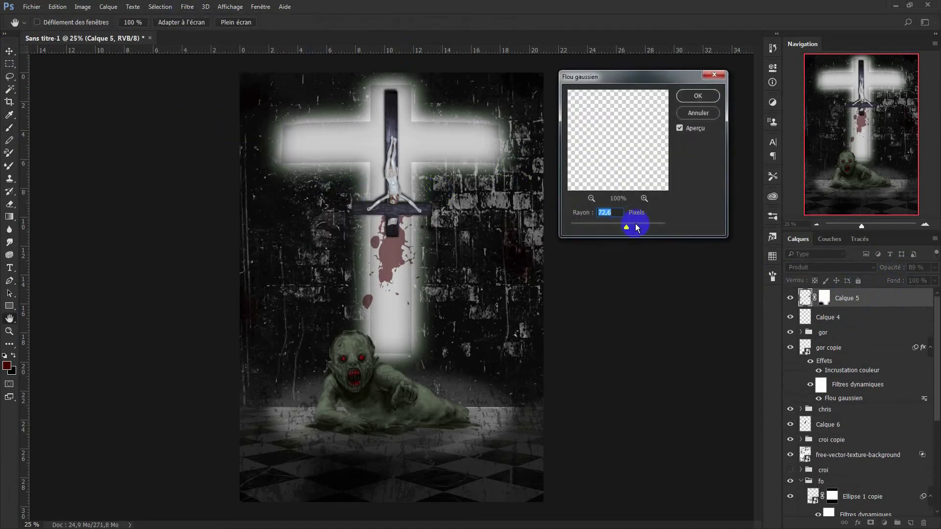
{"action": "key", "text": "Return"}
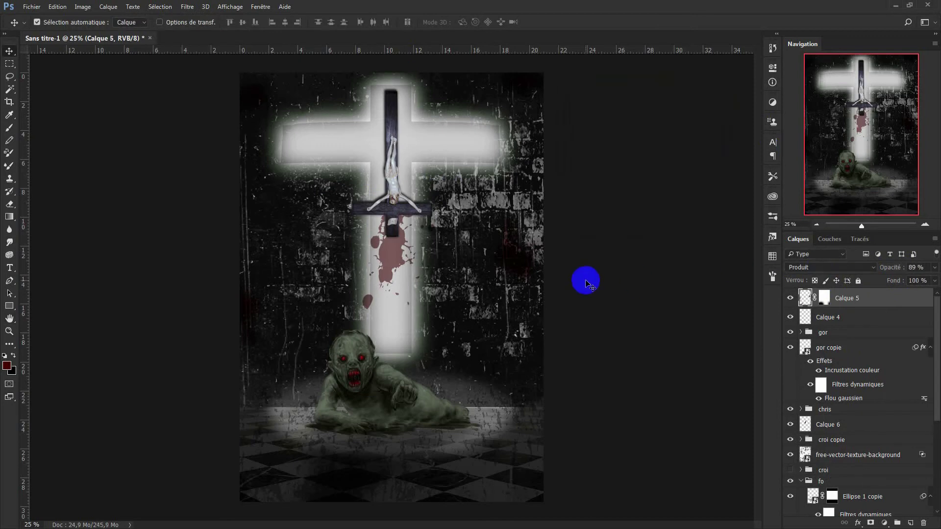
{"action": "left_click", "coordinate": [910, 523]}
{"action": "left_click", "coordinate": [9, 127]}
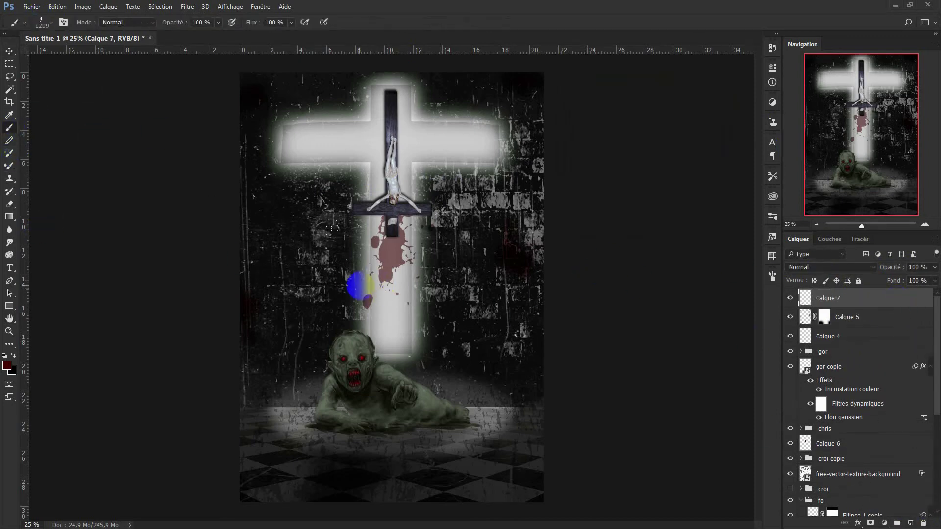
Stamp two more blood splatters with a larger splatter brush and set them to Produit blending.
{"action": "left_click", "coordinate": [59, 22]}
{"action": "left_click", "coordinate": [406, 395]}
{"action": "left_click", "coordinate": [758, 466]}
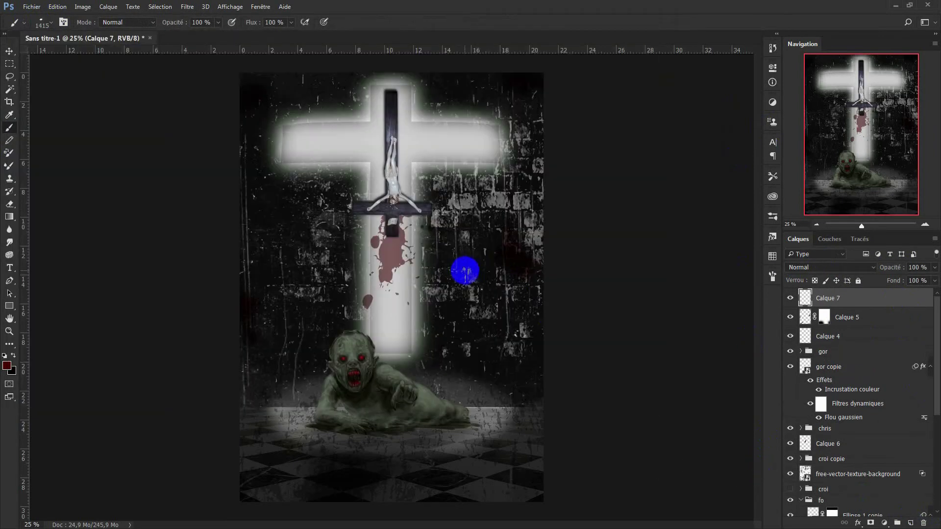
{"action": "left_click", "coordinate": [453, 273]}
{"action": "key", "text": "F5"}
{"action": "left_click", "coordinate": [716, 363]}
{"action": "left_click", "coordinate": [304, 195]}
{"action": "left_click", "coordinate": [744, 258]}
{"action": "left_click", "coordinate": [833, 267]}
{"action": "left_click", "coordinate": [814, 302]}
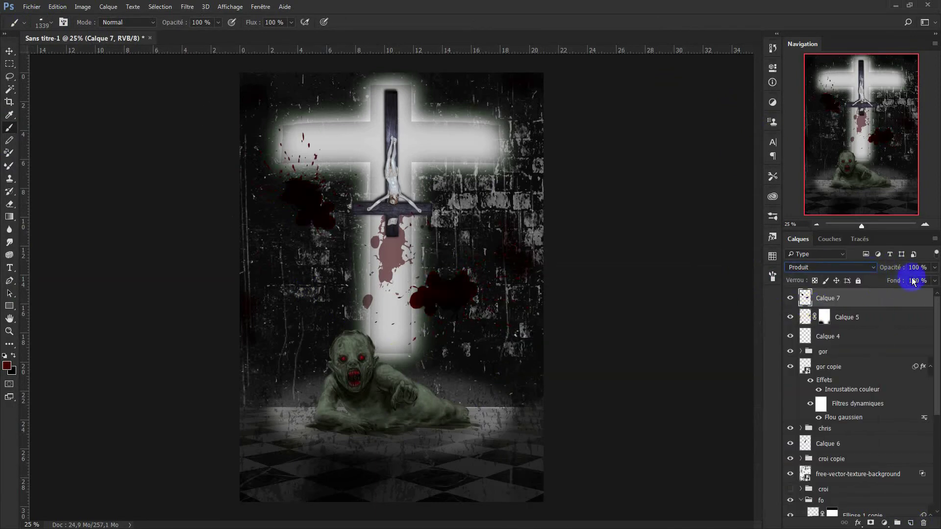
Apply a Gaussian blur to the glow layer.
{"action": "left_click", "coordinate": [188, 13]}
{"action": "mouse_move", "coordinate": [193, 143]}
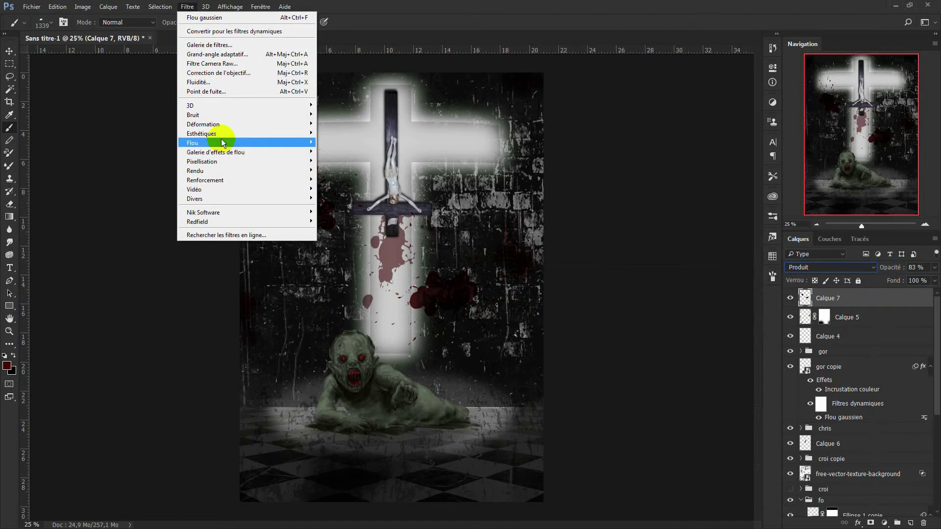
{"action": "left_click", "coordinate": [348, 189]}
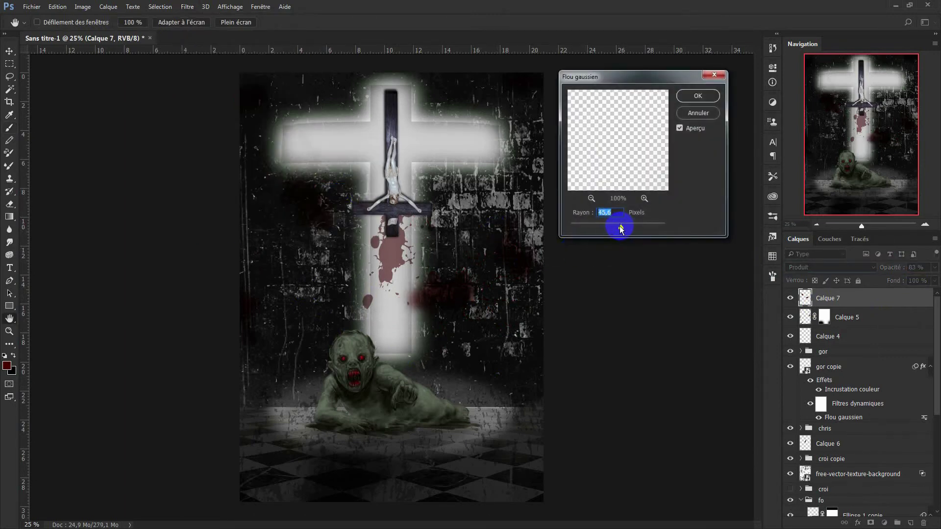
{"action": "key", "text": "Return"}
{"action": "key", "text": "b"}
Gaussian-blur the blood splatter layer Calque 6 at about 13.9 px.
{"action": "scroll", "coordinate": [841, 440], "scroll_direction": "down", "scroll_amount": 3}
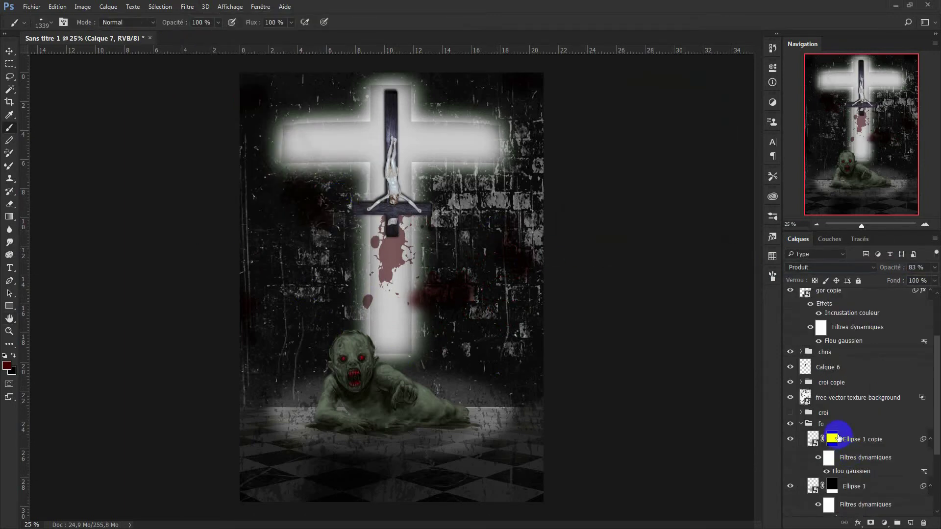
{"action": "left_click", "coordinate": [788, 368]}
{"action": "left_click", "coordinate": [187, 7]}
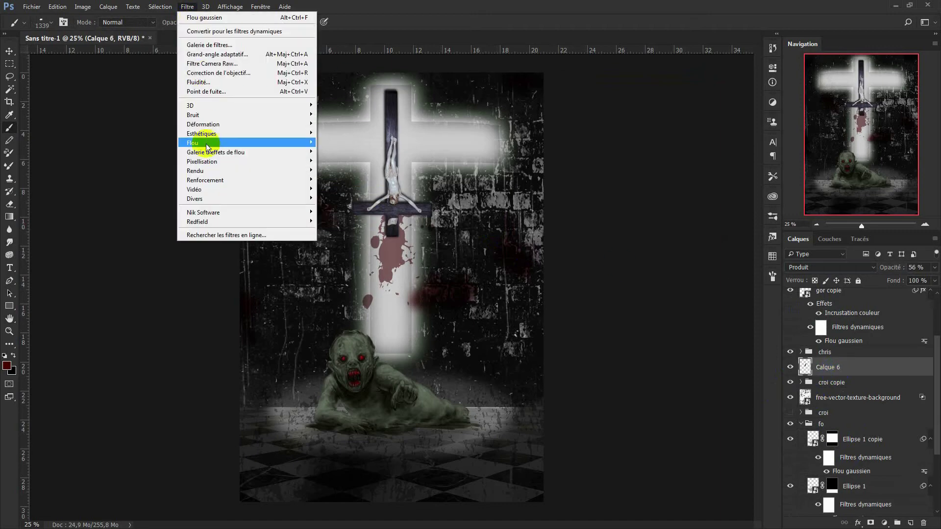
{"action": "left_click", "coordinate": [372, 188]}
{"action": "left_click_drag", "start_coordinate": [617, 226], "coordinate": [610, 226]}
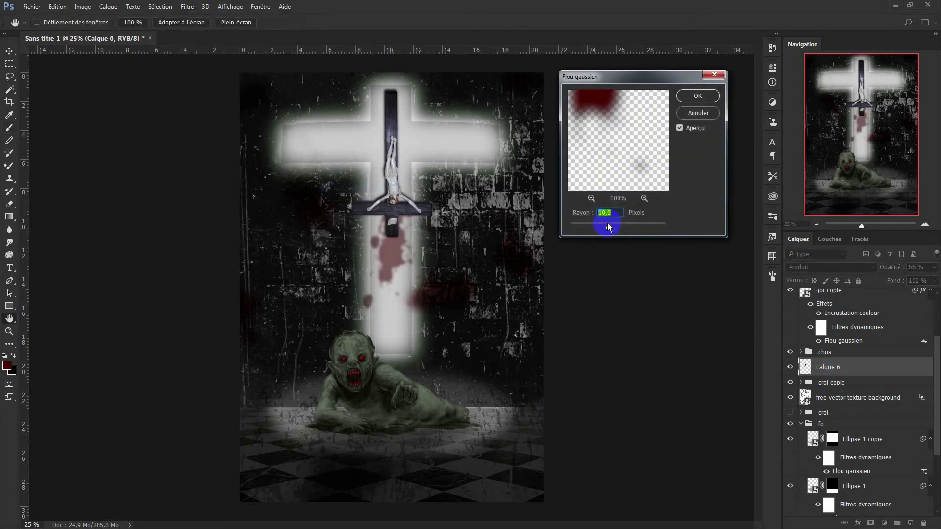
{"action": "key", "text": "Return"}
{"action": "key", "text": "b"}
Raise the blood splatter layer's opacity to 70%.
{"action": "left_click_drag", "start_coordinate": [901, 268], "coordinate": [902, 268]}
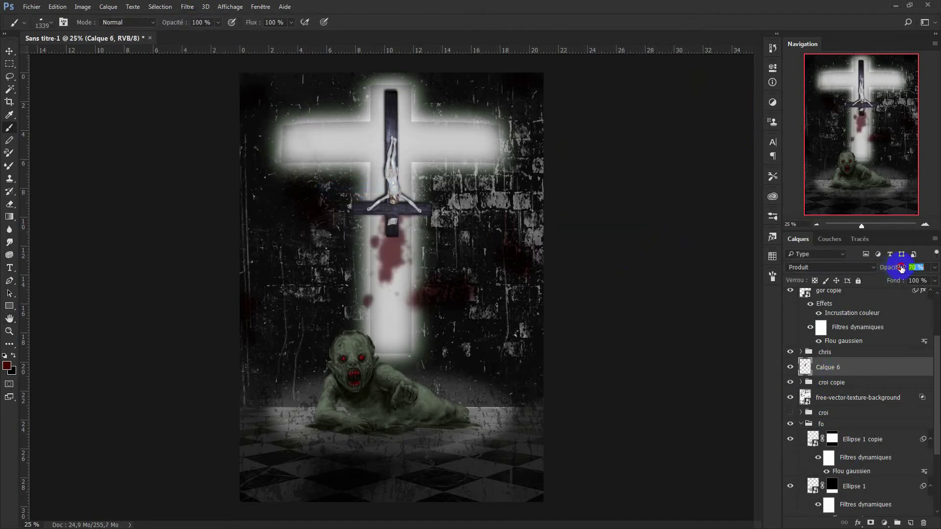
{"action": "left_click", "coordinate": [621, 275]}
{"action": "scroll", "coordinate": [861, 398], "scroll_direction": "down", "scroll_amount": 3}
{"action": "scroll", "coordinate": [861, 398], "scroll_direction": "down", "scroll_amount": 1}
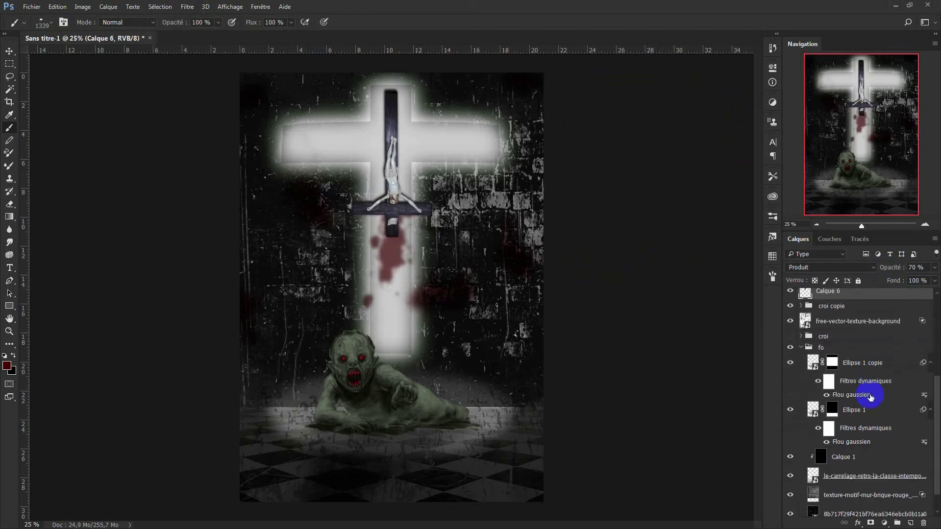
Turn off Coloriser on the demon's Teinte/Saturation, with Saturation +25 and Luminosité -72.
{"action": "left_click", "coordinate": [802, 348]}
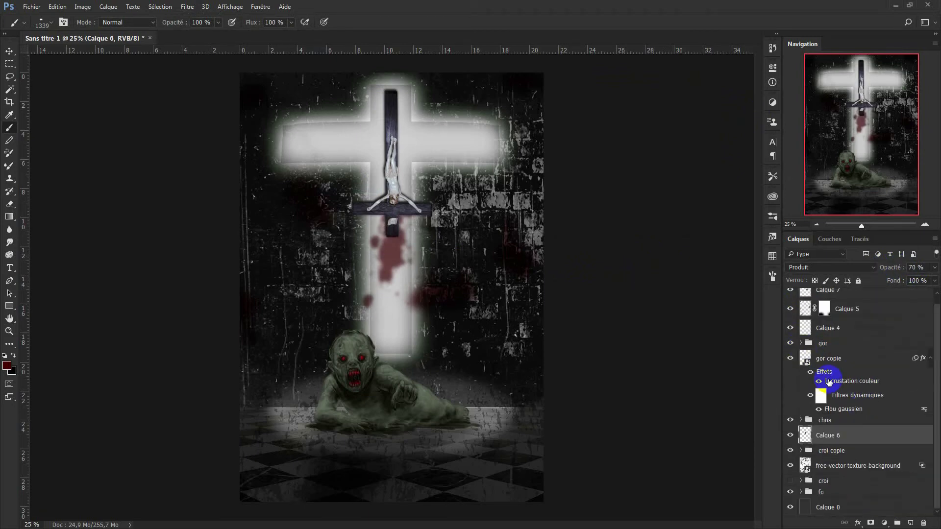
{"action": "left_click", "coordinate": [801, 343]}
{"action": "double_click", "coordinate": [823, 416]}
{"action": "left_click", "coordinate": [639, 184]}
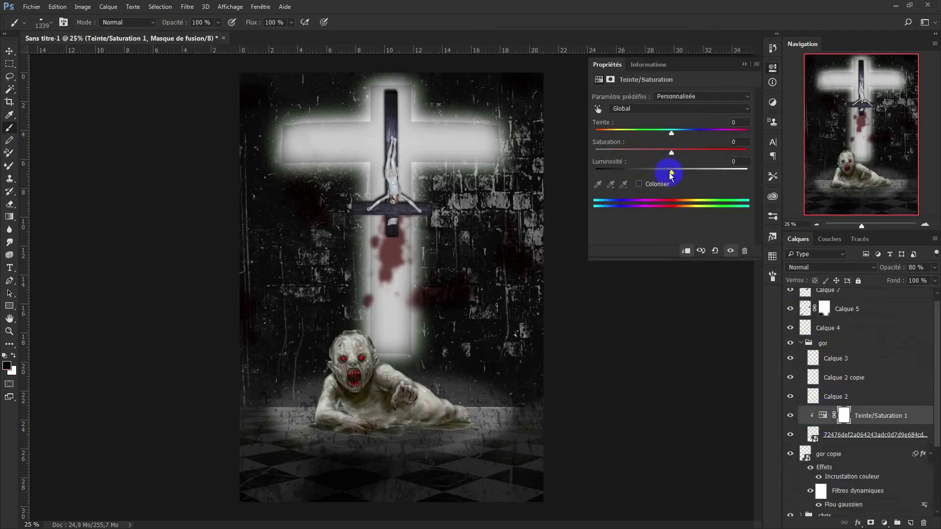
{"action": "left_click_drag", "start_coordinate": [671, 172], "coordinate": [616, 172]}
{"action": "left_click_drag", "start_coordinate": [691, 154], "coordinate": [646, 154]}
{"action": "left_click", "coordinate": [744, 64]}
Duplicate the demon layer, Gaussian-blur the copy, place it below, then delete it.
{"action": "left_click", "coordinate": [856, 436]}
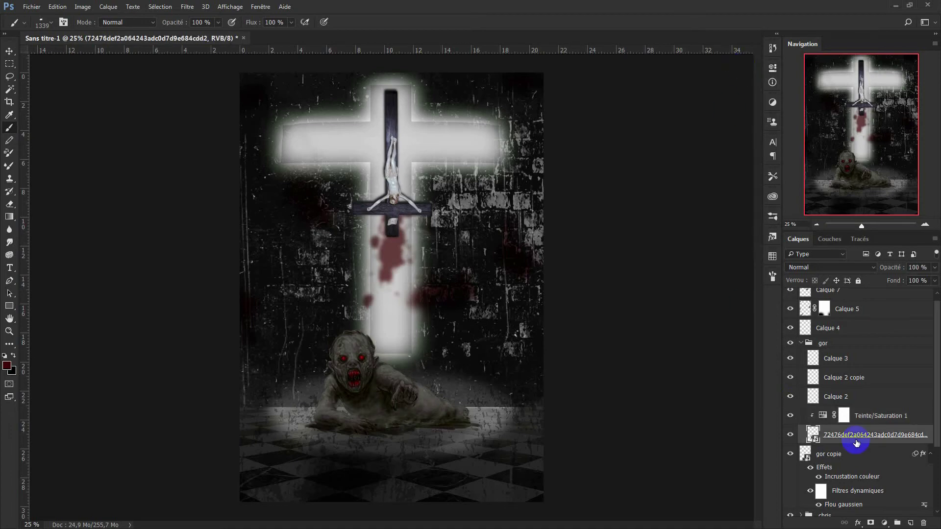
{"action": "key", "text": "ctrl+j"}
{"action": "left_click", "coordinate": [187, 6]}
{"action": "left_click", "coordinate": [361, 185]}
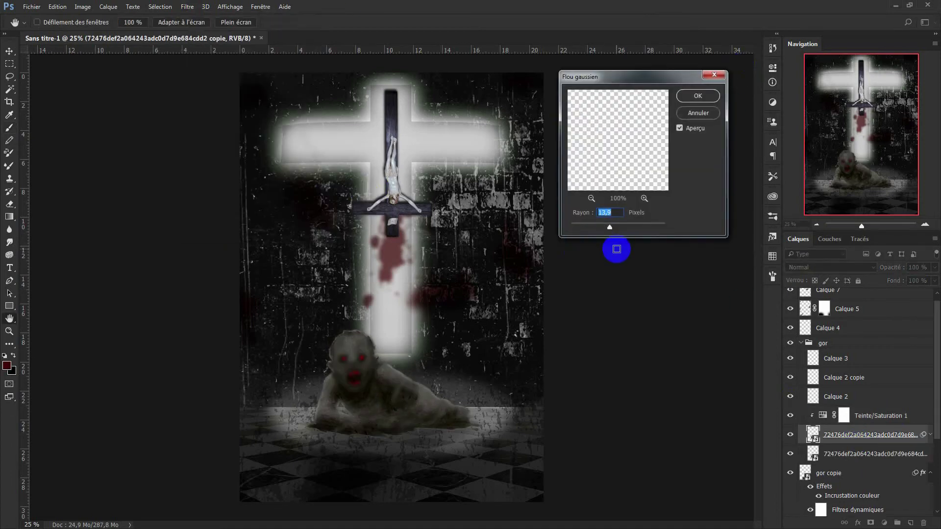
{"action": "key", "text": "Return"}
{"action": "left_click_drag", "start_coordinate": [830, 490], "coordinate": [814, 426]}
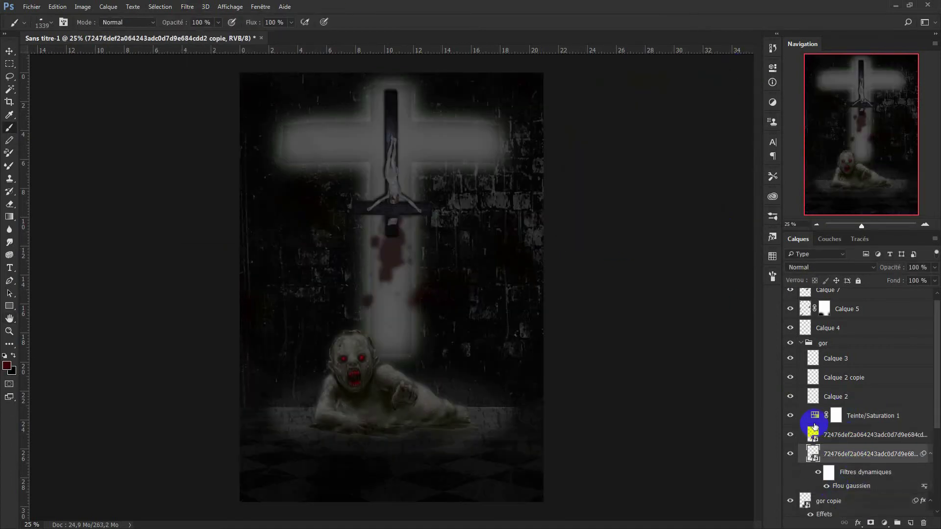
{"action": "key", "text": "b"}
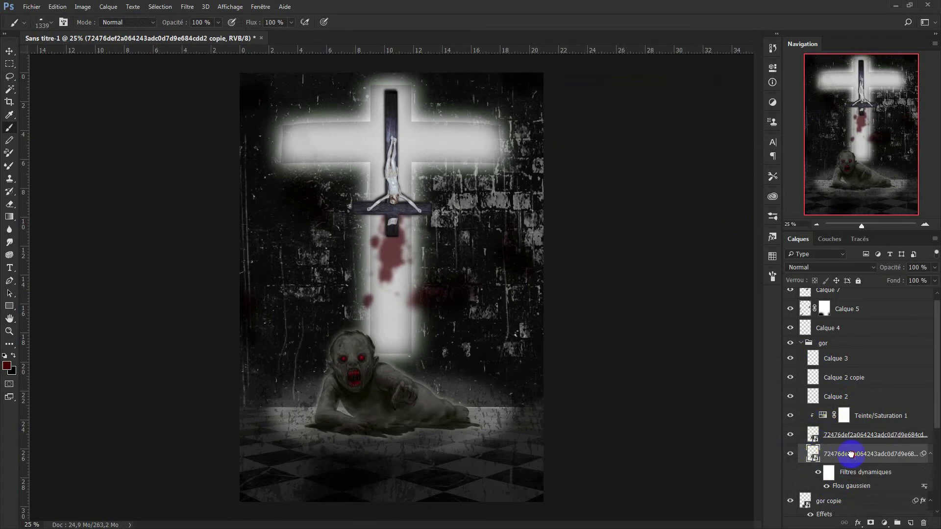
{"action": "left_click_drag", "start_coordinate": [813, 456], "coordinate": [923, 523]}
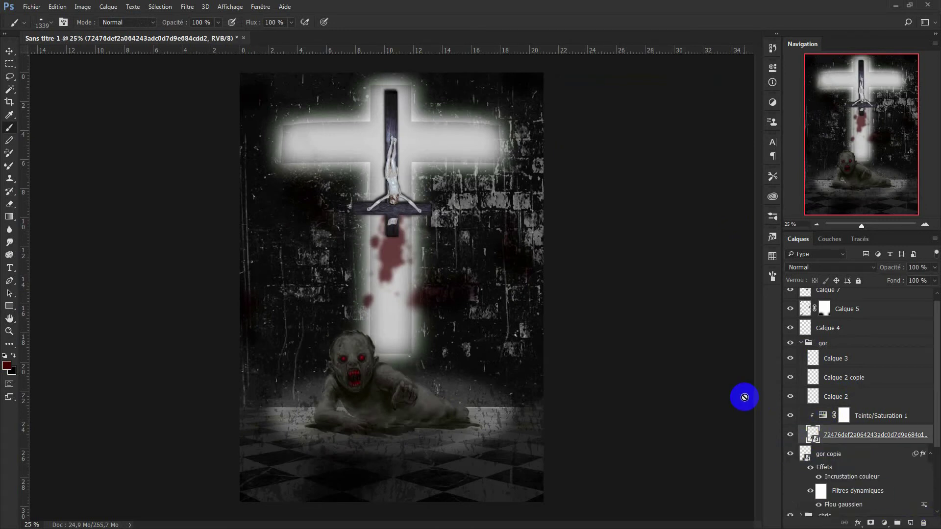
{"action": "left_click", "coordinate": [851, 317]}
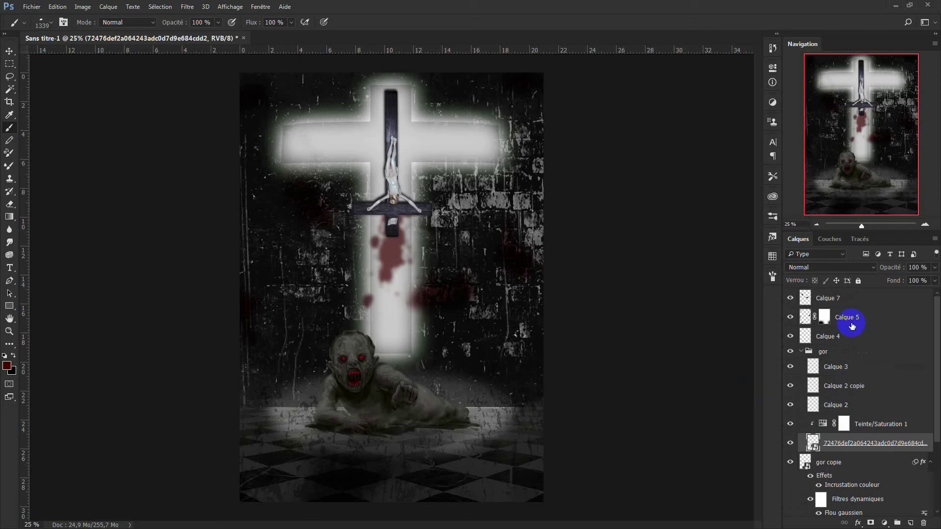
Darken the bottom of the poster with a gradient on a new layer.
{"action": "left_click", "coordinate": [910, 523]}
{"action": "left_click", "coordinate": [13, 357]}
{"action": "left_click", "coordinate": [9, 216]}
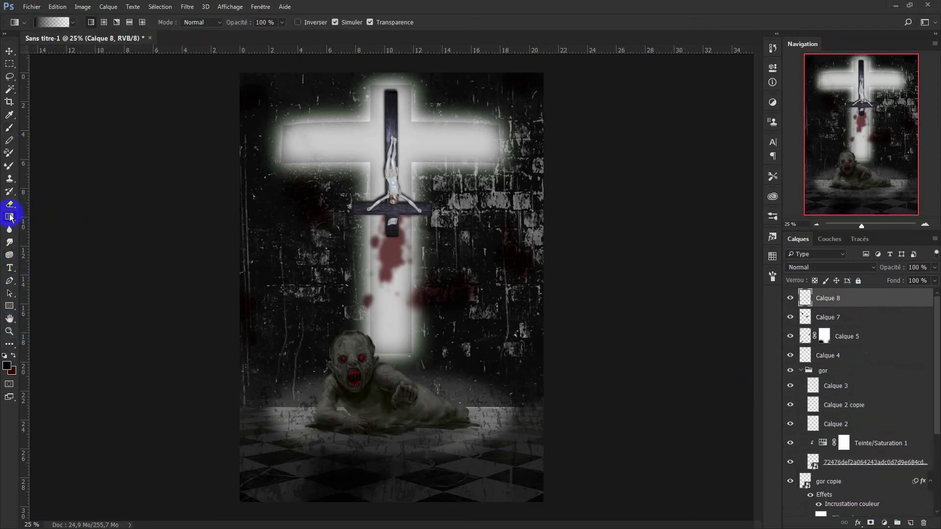
{"action": "left_click_drag", "start_coordinate": [388, 510], "coordinate": [388, 454]}
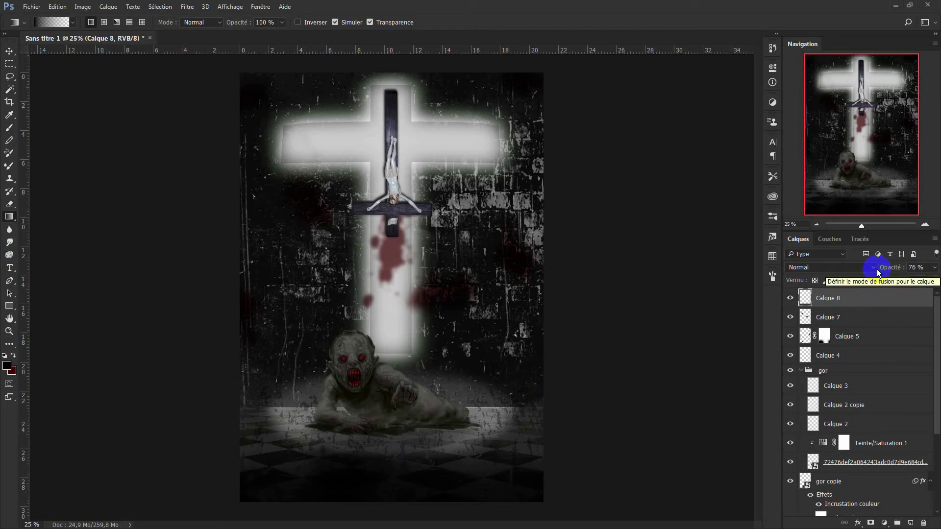
Fill a new layer with dark red and blend it in Couleur mode at 10% opacity.
{"action": "left_click", "coordinate": [911, 523]}
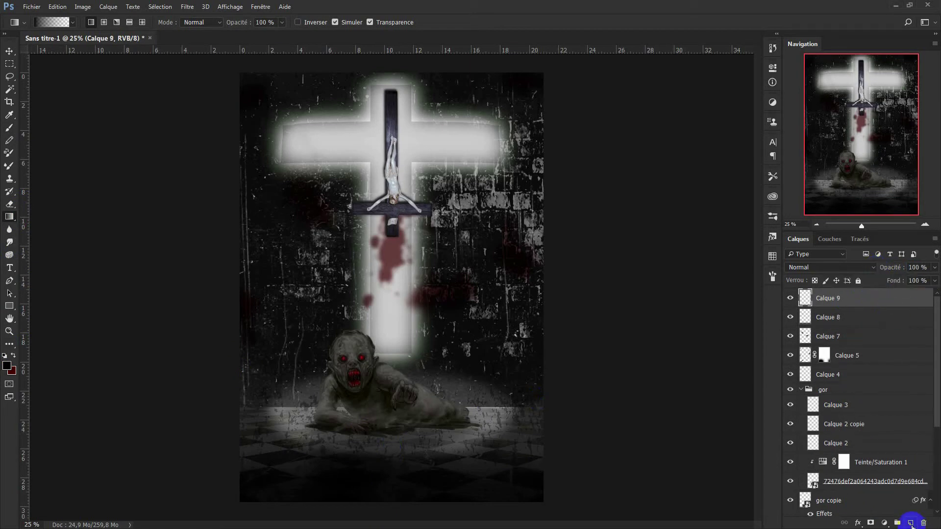
{"action": "key", "text": "ctrl+BackSpace"}
{"action": "left_click", "coordinate": [856, 267]}
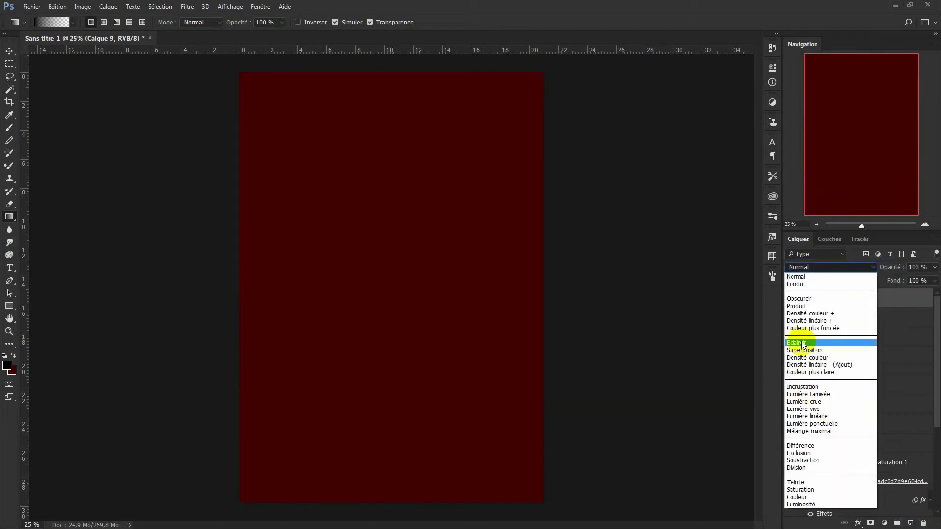
{"action": "left_click", "coordinate": [817, 350]}
{"action": "left_click", "coordinate": [829, 267]}
{"action": "left_click", "coordinate": [817, 387]}
{"action": "mouse_move", "coordinate": [900, 270]}
{"action": "left_mouse_down"}
{"action": "mouse_move", "coordinate": [871, 270]}
{"action": "mouse_move", "coordinate": [921, 268]}
{"action": "left_mouse_up"}
{"action": "left_click", "coordinate": [828, 267]}
{"action": "left_click", "coordinate": [810, 495]}
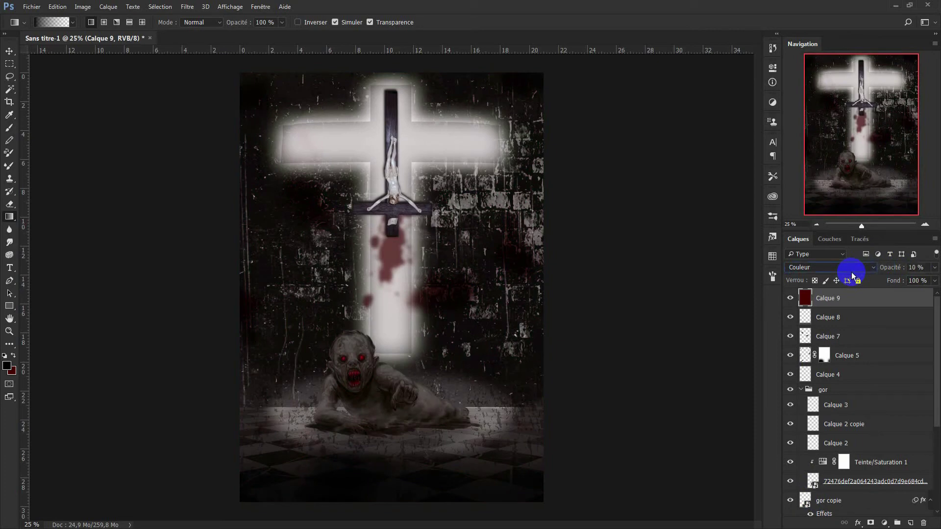
{"action": "left_click", "coordinate": [918, 523]}
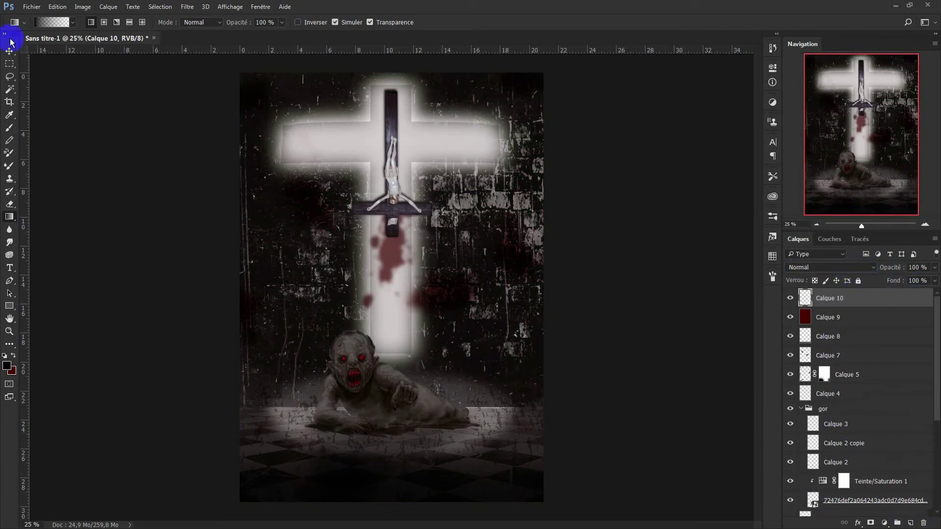
Paint soft white haze along the poster edges and right wall with a large soft brush.
{"action": "left_click", "coordinate": [9, 140]}
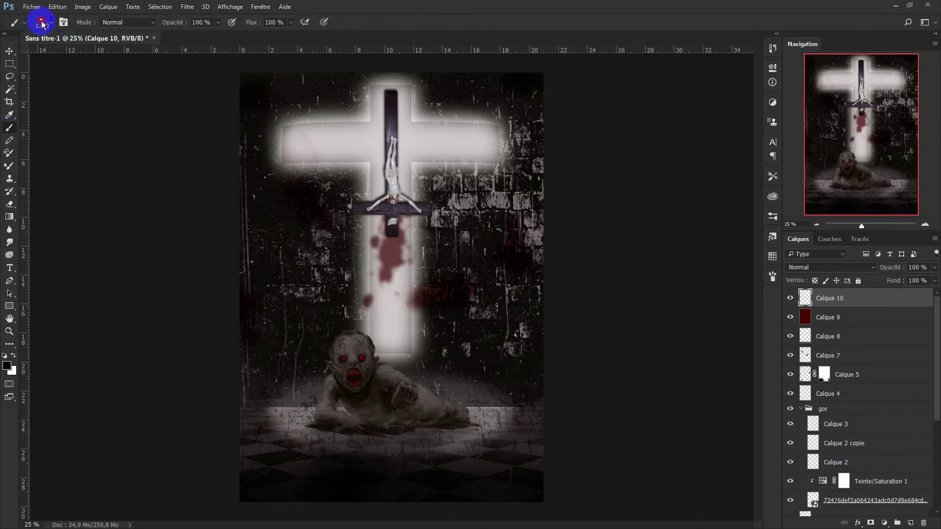
{"action": "left_click", "coordinate": [42, 22]}
{"action": "left_click", "coordinate": [342, 302]}
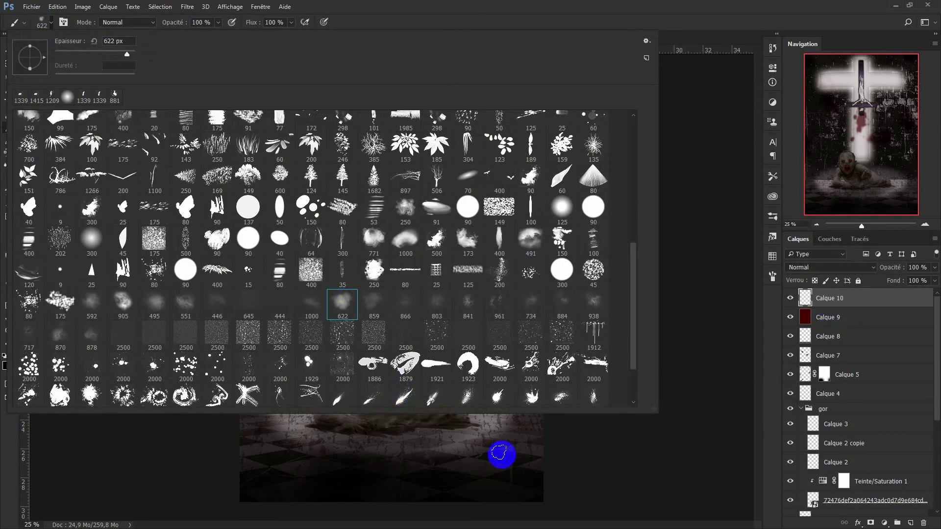
{"action": "left_click", "coordinate": [500, 451]}
{"action": "mouse_move", "coordinate": [320, 144]}
{"action": "left_mouse_down"}
{"action": "mouse_move", "coordinate": [252, 185]}
{"action": "mouse_move", "coordinate": [497, 105]}
{"action": "mouse_move", "coordinate": [453, 503]}
{"action": "left_mouse_up"}
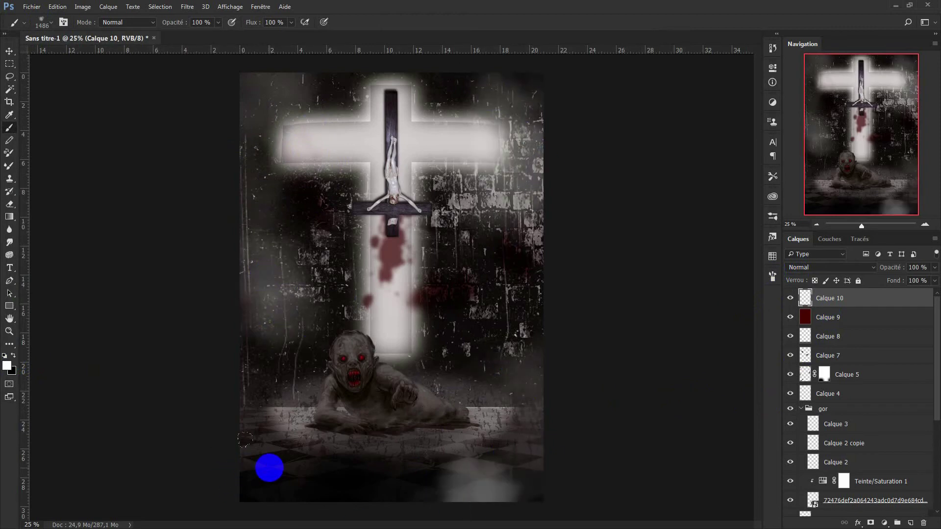
{"action": "key", "text": "ctrl+z"}
{"action": "left_click_drag", "start_coordinate": [489, 246], "coordinate": [515, 319]}
Paint drifting fog over the floor and walls with a smoke brush on a new layer.
{"action": "left_click", "coordinate": [910, 523]}
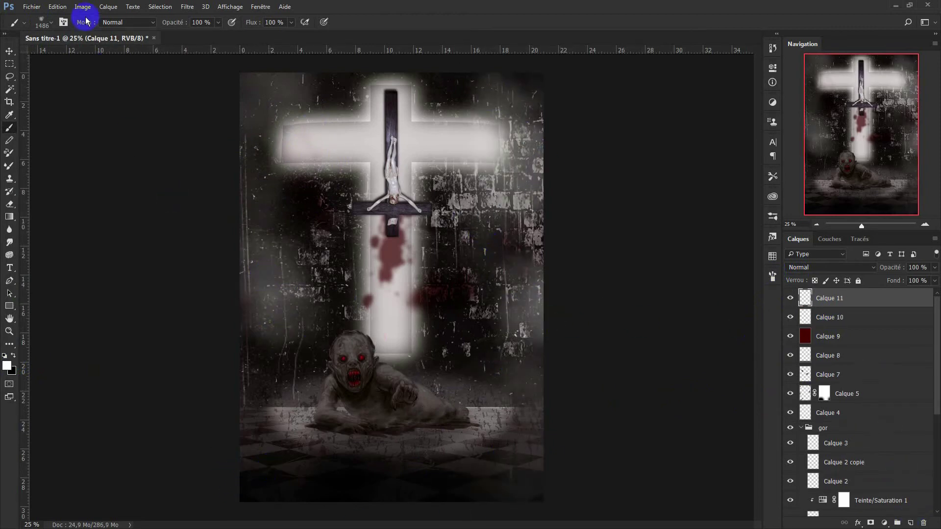
{"action": "left_click", "coordinate": [45, 22]}
{"action": "double_click", "coordinate": [499, 307]}
{"action": "mouse_move", "coordinate": [522, 298]}
{"action": "left_mouse_down"}
{"action": "mouse_move", "coordinate": [567, 400]}
{"action": "mouse_move", "coordinate": [506, 80]}
{"action": "left_mouse_up"}
Try Superposition, Incrustation, Produit and Lumière tamisée blend modes on the glow and fog layers.
{"action": "left_click", "coordinate": [831, 267]}
{"action": "left_click", "coordinate": [821, 387]}
{"action": "left_click", "coordinate": [833, 317]}
{"action": "left_click", "coordinate": [831, 267]}
{"action": "left_click", "coordinate": [804, 350]}
{"action": "left_click", "coordinate": [889, 267]}
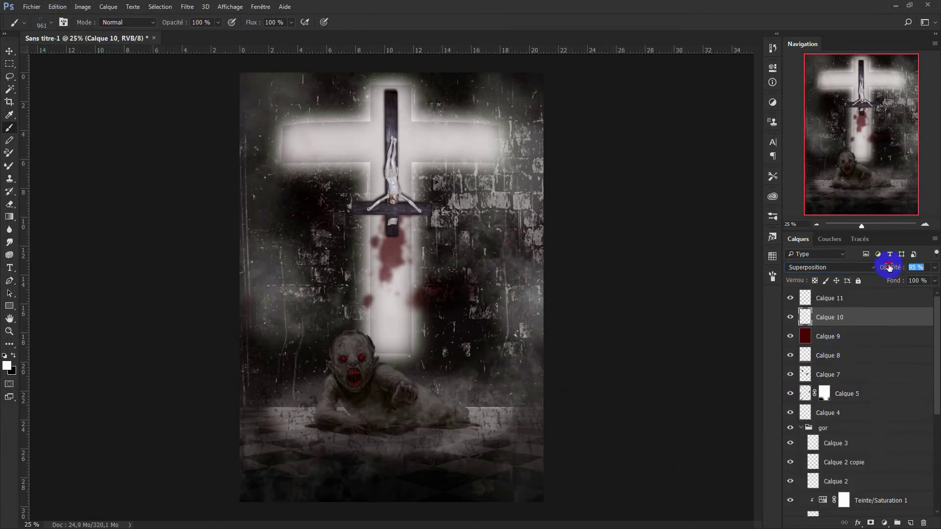
{"action": "left_click", "coordinate": [858, 298]}
{"action": "left_click", "coordinate": [865, 267]}
{"action": "left_click", "coordinate": [824, 384]}
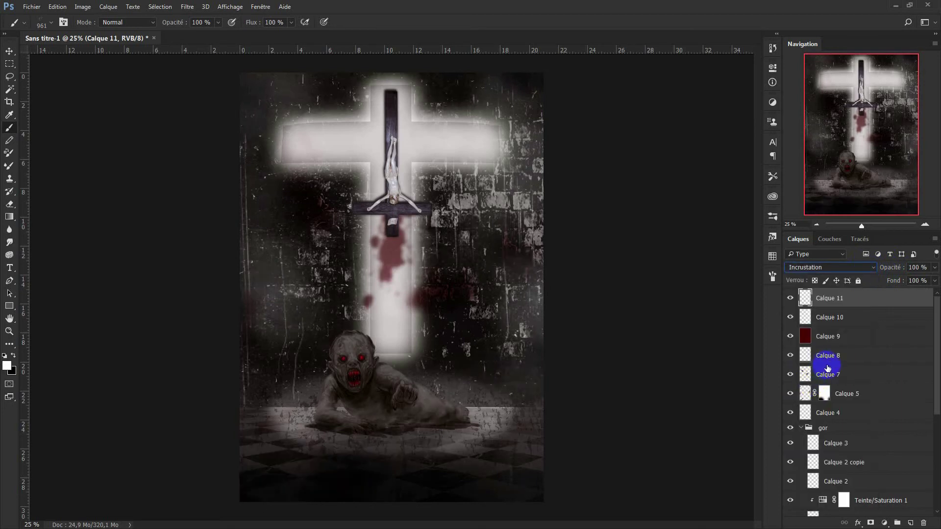
{"action": "left_click", "coordinate": [873, 267]}
{"action": "left_click", "coordinate": [829, 306]}
{"action": "left_click", "coordinate": [863, 267]}
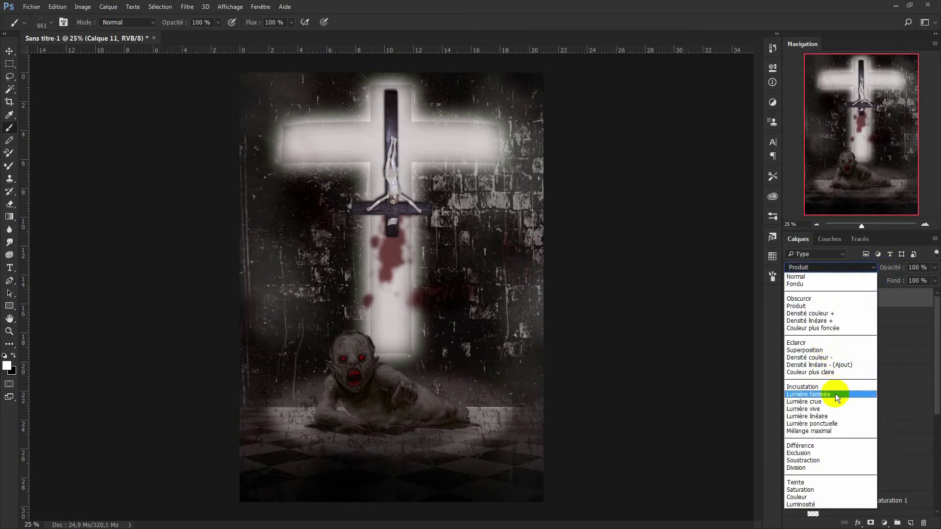
{"action": "left_click", "coordinate": [834, 388]}
Set glow and fog layers to Normal, fog at 24% opacity, then stamp visible into a new layer.
{"action": "left_click", "coordinate": [833, 317]}
{"action": "left_click", "coordinate": [834, 267]}
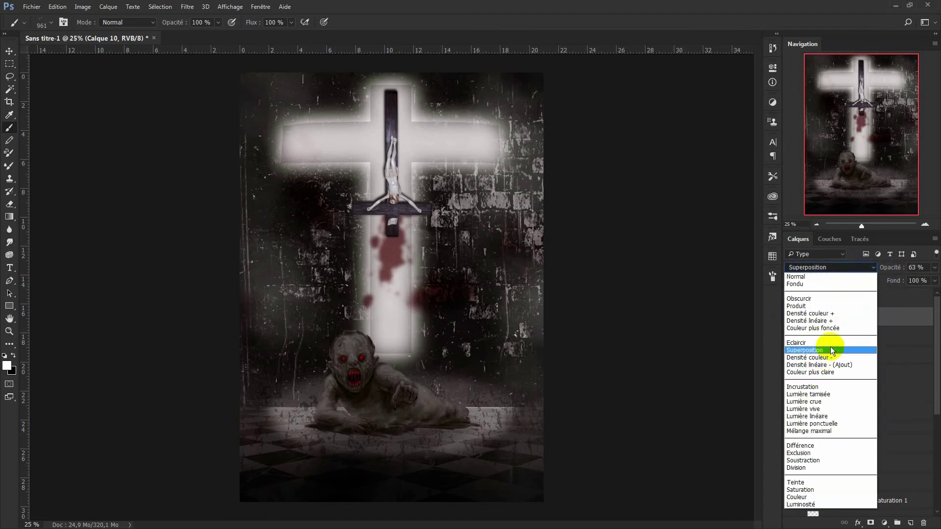
{"action": "left_click", "coordinate": [834, 394]}
{"action": "left_click_drag", "start_coordinate": [890, 269], "coordinate": [899, 269]}
{"action": "left_click", "coordinate": [865, 267]}
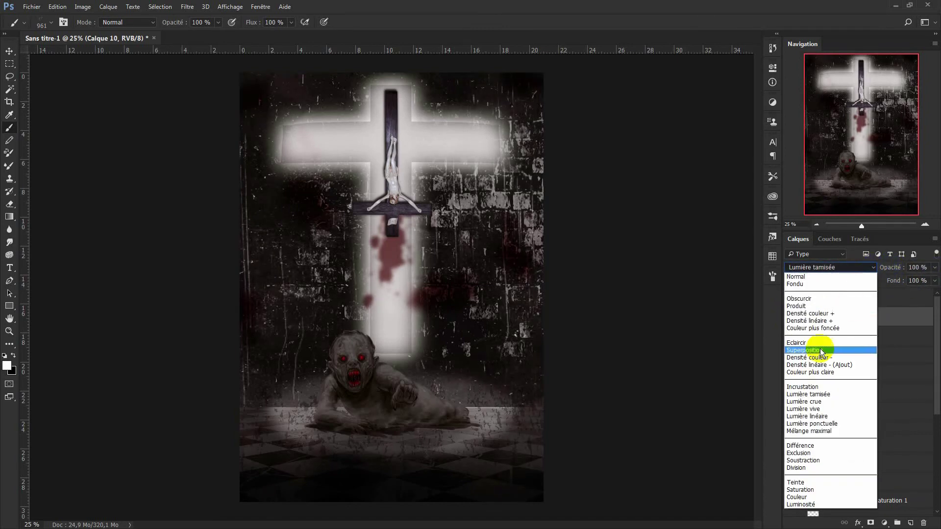
{"action": "left_click", "coordinate": [826, 277]}
{"action": "left_click", "coordinate": [834, 298]}
{"action": "left_click", "coordinate": [833, 267]}
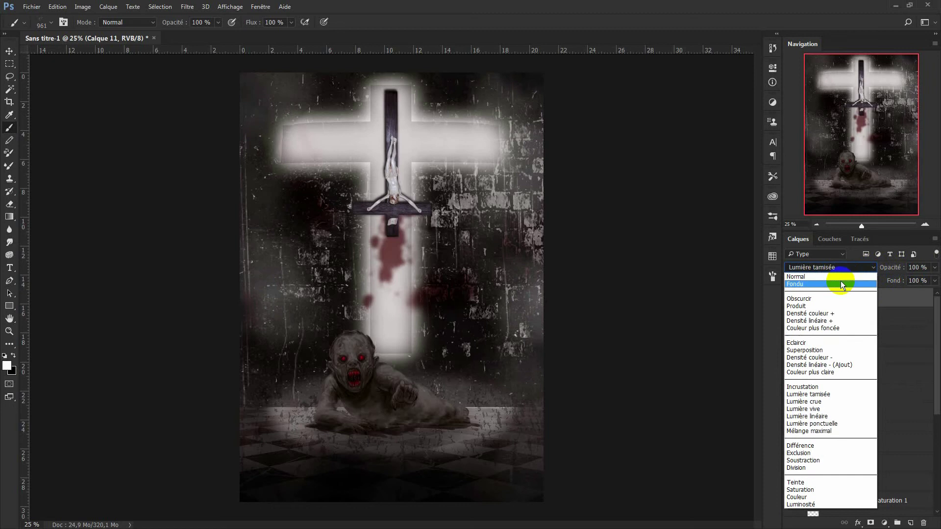
{"action": "left_click_drag", "start_coordinate": [874, 271], "coordinate": [863, 271]}
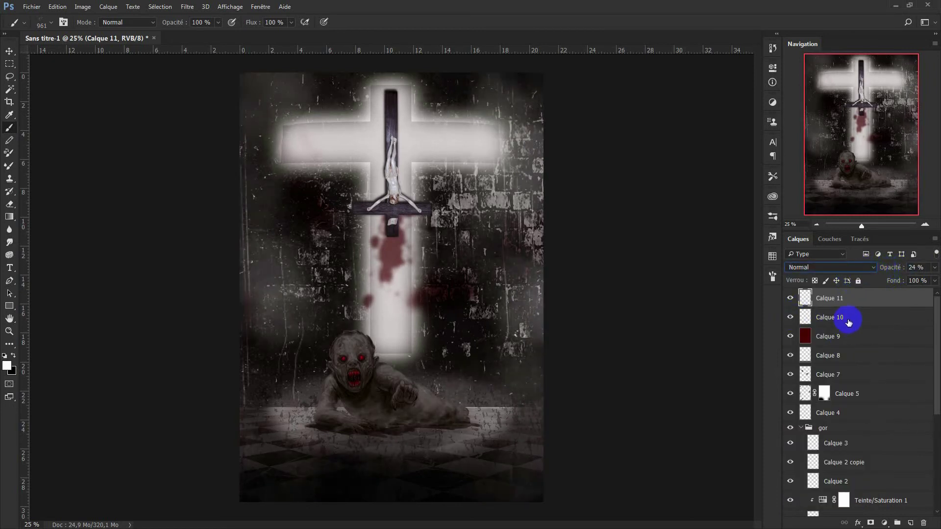
{"action": "left_click", "coordinate": [839, 318]}
{"action": "left_click", "coordinate": [853, 299]}
{"action": "key", "text": "ctrl+shift+alt+e"}
Apply a Passe-haut filter to Calque 12 and blend it in Incrustation mode.
{"action": "left_click", "coordinate": [187, 6]}
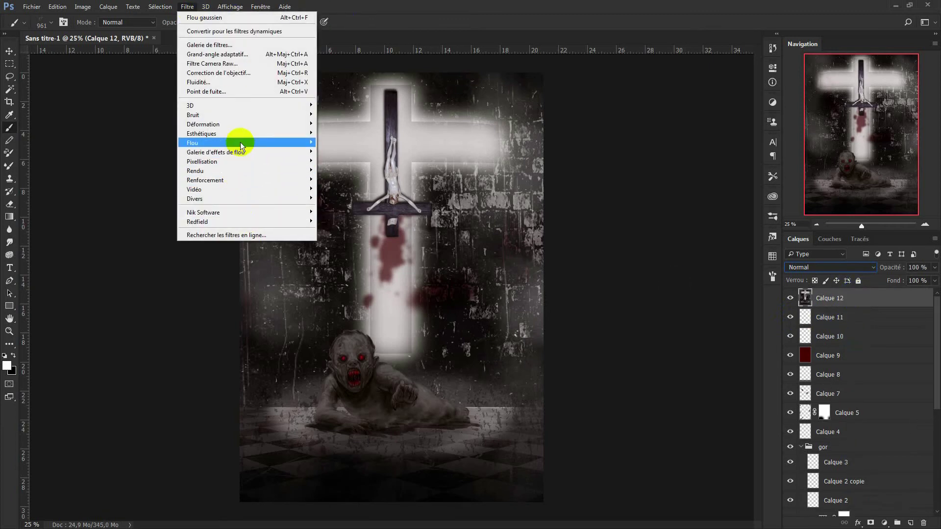
{"action": "mouse_move", "coordinate": [195, 190]}
{"action": "left_click", "coordinate": [338, 225]}
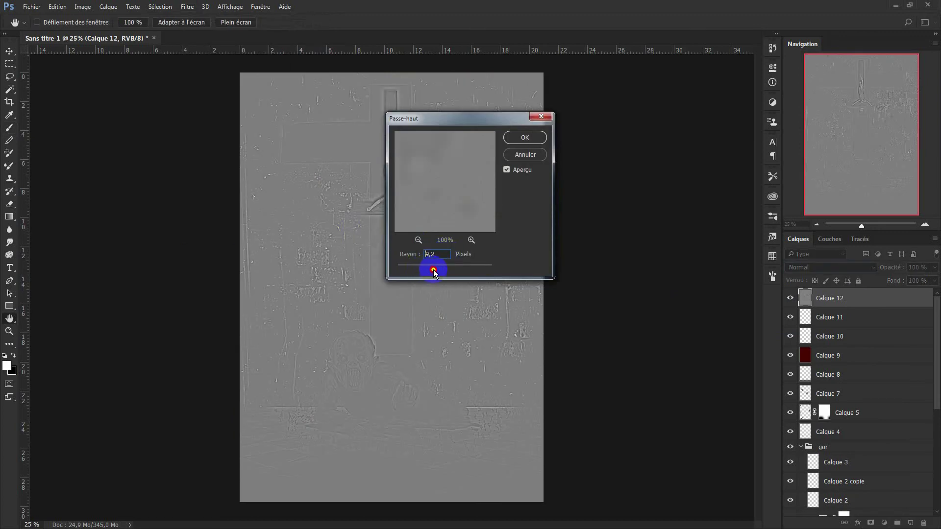
{"action": "left_click", "coordinate": [524, 137]}
{"action": "left_click", "coordinate": [862, 267]}
{"action": "left_click", "coordinate": [825, 390]}
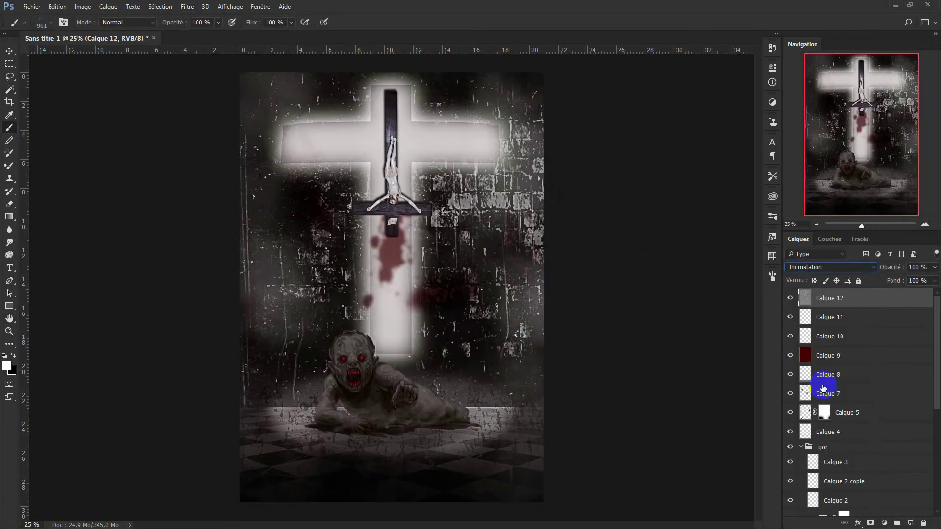
{"action": "left_click", "coordinate": [868, 302]}
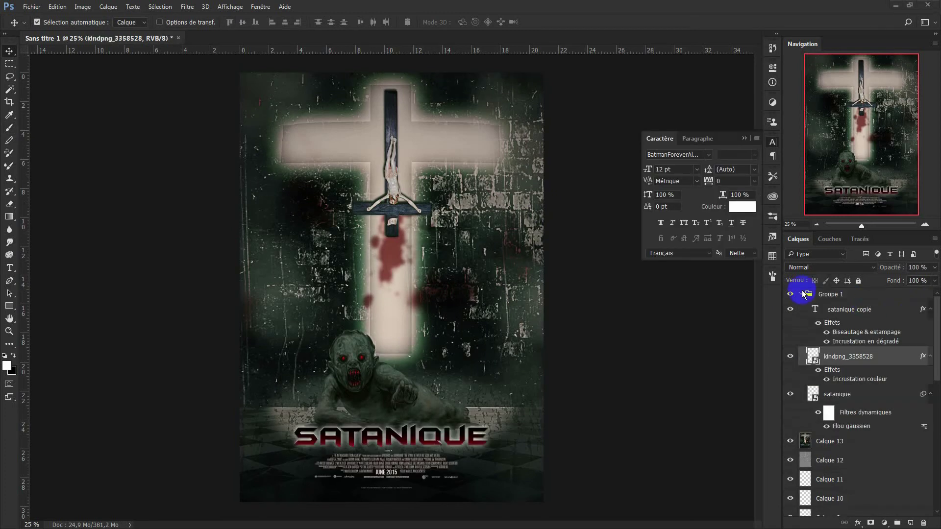
Add a black-filled layer and draw a large white ellipse over the canvas.
{"action": "left_click", "coordinate": [801, 294]}
{"action": "left_click", "coordinate": [912, 523]}
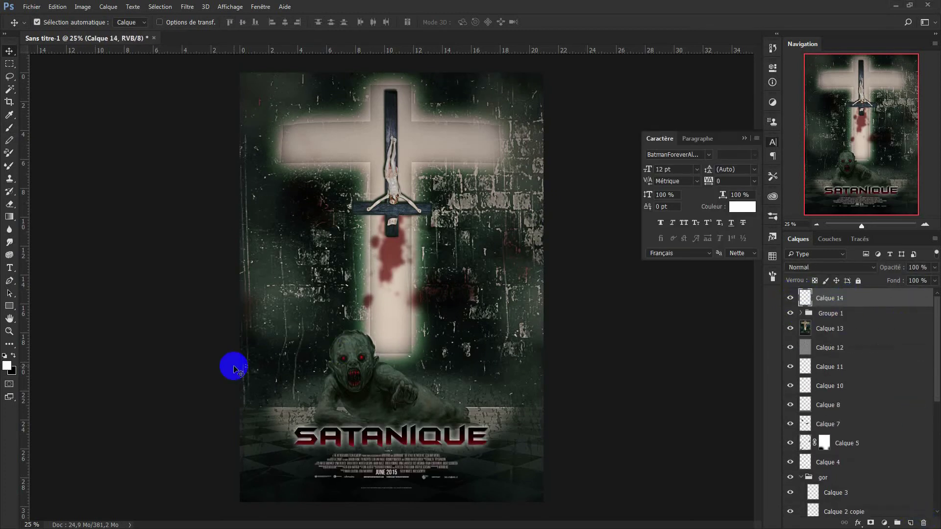
{"action": "key", "text": "ctrl+BackSpace"}
{"action": "left_click_drag", "start_coordinate": [9, 305], "coordinate": [54, 328]}
{"action": "left_click_drag", "start_coordinate": [255, 83], "coordinate": [520, 481]}
{"action": "left_click", "coordinate": [859, 317], "text": "ctrl"}
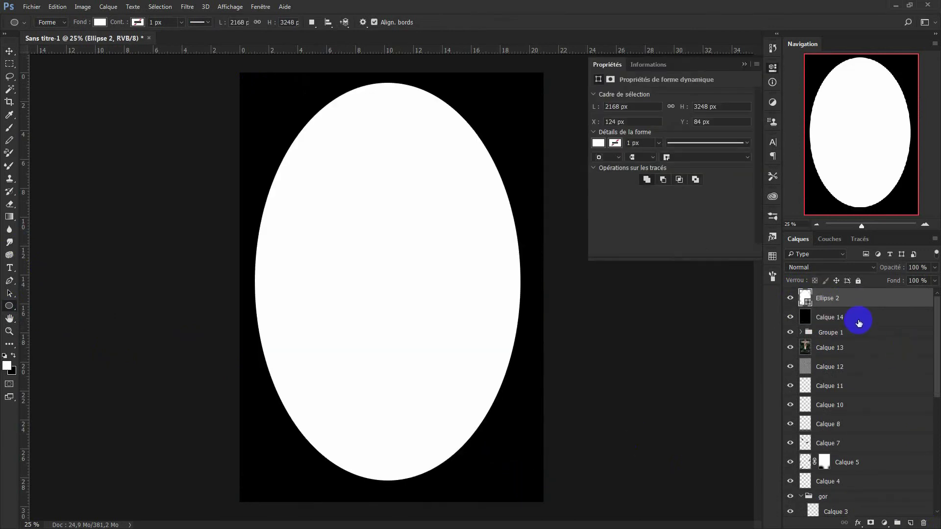
Centre the ellipse on the canvas and stretch it wider.
{"action": "left_click", "coordinate": [9, 51]}
{"action": "left_click", "coordinate": [242, 22]}
{"action": "left_click", "coordinate": [285, 22]}
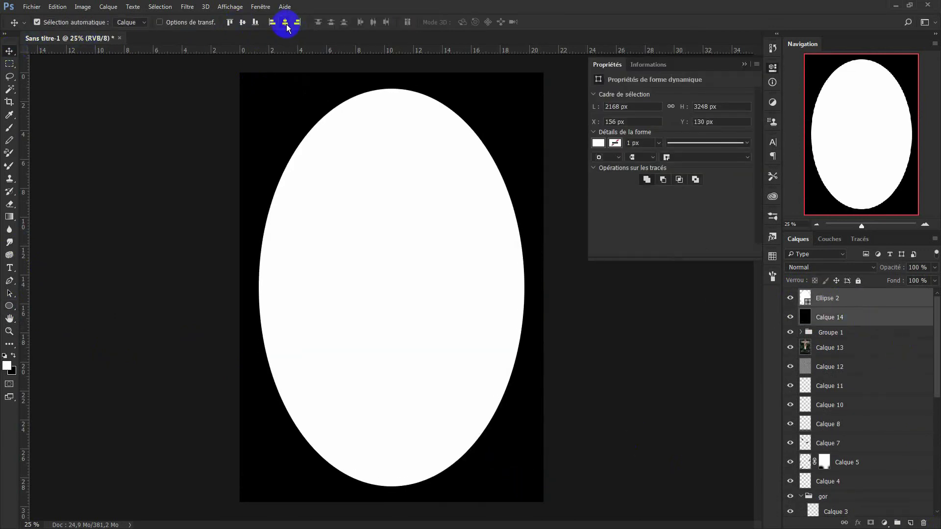
{"action": "left_click", "coordinate": [383, 212]}
{"action": "key", "text": "ctrl+t"}
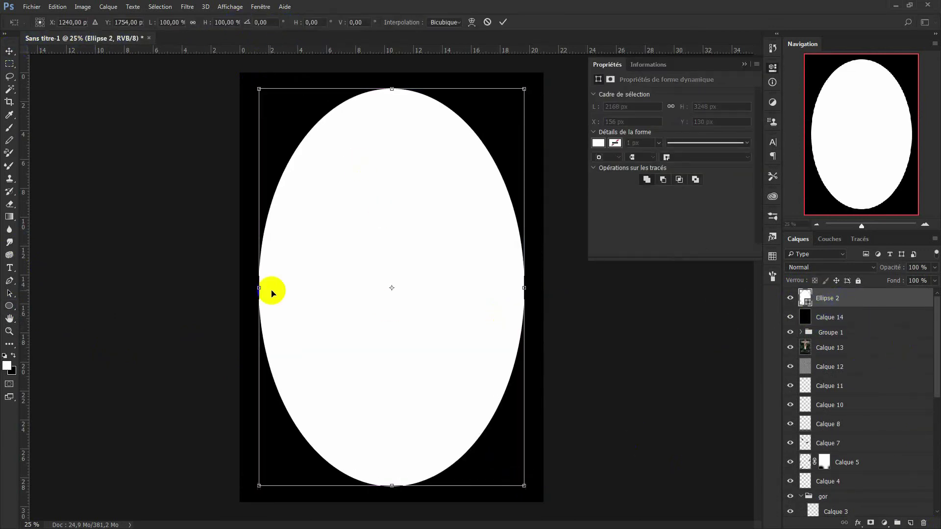
{"action": "left_click_drag", "start_coordinate": [259, 288], "coordinate": [245, 288]}
{"action": "left_click_drag", "start_coordinate": [524, 288], "coordinate": [535, 288]}
{"action": "key", "text": "Return"}
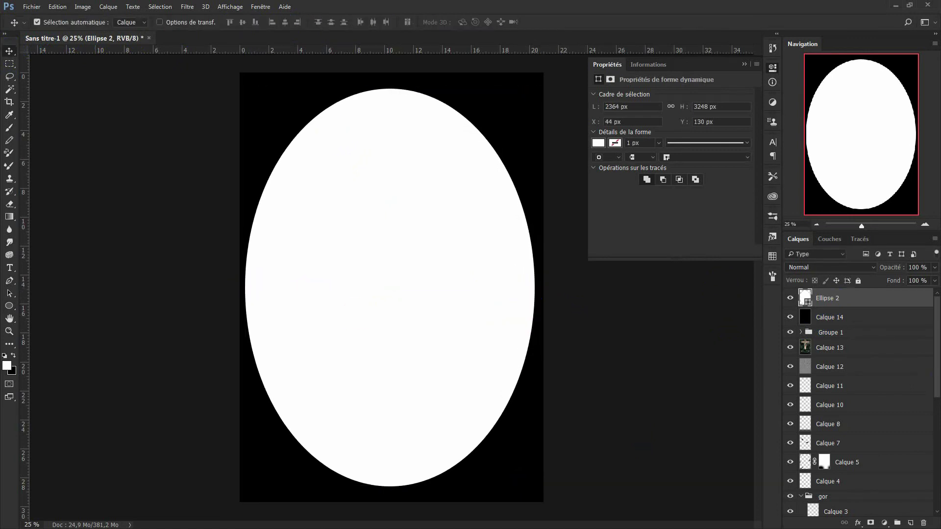
{"action": "left_click", "coordinate": [829, 317], "text": "ctrl"}
{"action": "left_click", "coordinate": [284, 22]}
Mask Calque 14 with the ellipse, invert the mask and soften it with a Gaussian blur.
{"action": "left_click", "coordinate": [840, 318]}
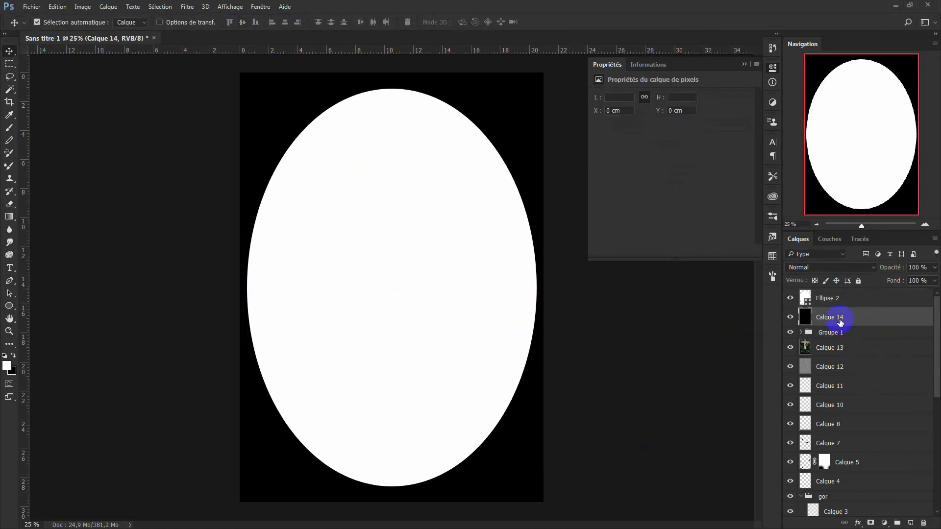
{"action": "left_click", "coordinate": [806, 299], "text": "ctrl"}
{"action": "left_click", "coordinate": [871, 523]}
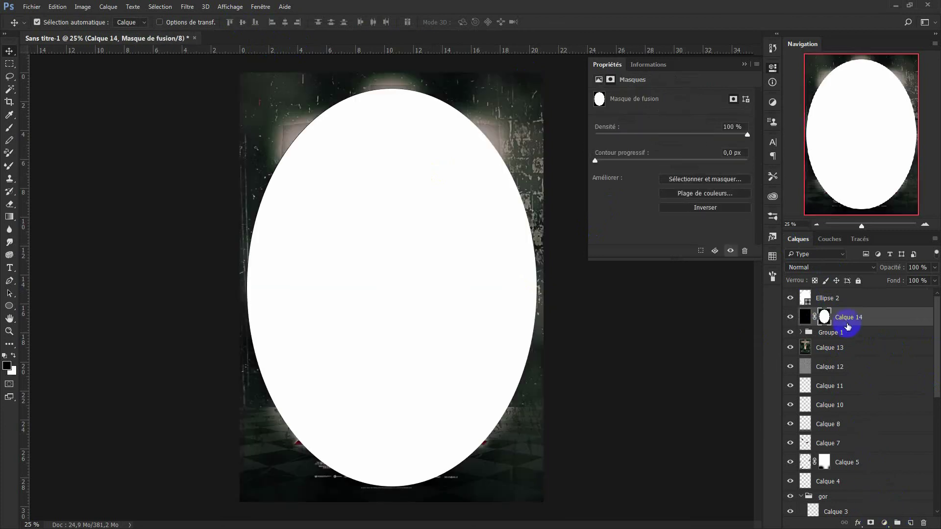
{"action": "left_click", "coordinate": [806, 298]}
{"action": "key", "text": "Delete"}
{"action": "key", "text": "i"}
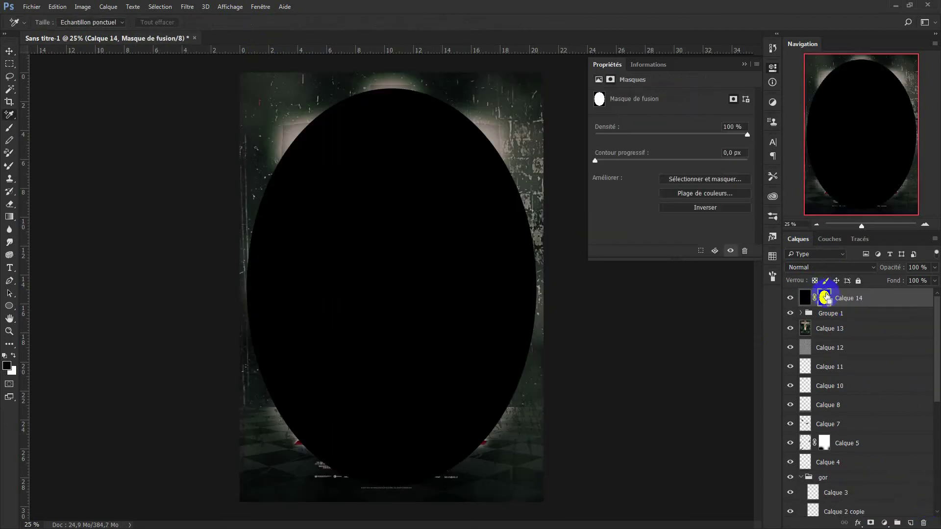
{"action": "key", "text": "ctrl+i"}
{"action": "left_click", "coordinate": [159, 9]}
{"action": "left_click", "coordinate": [357, 186]}
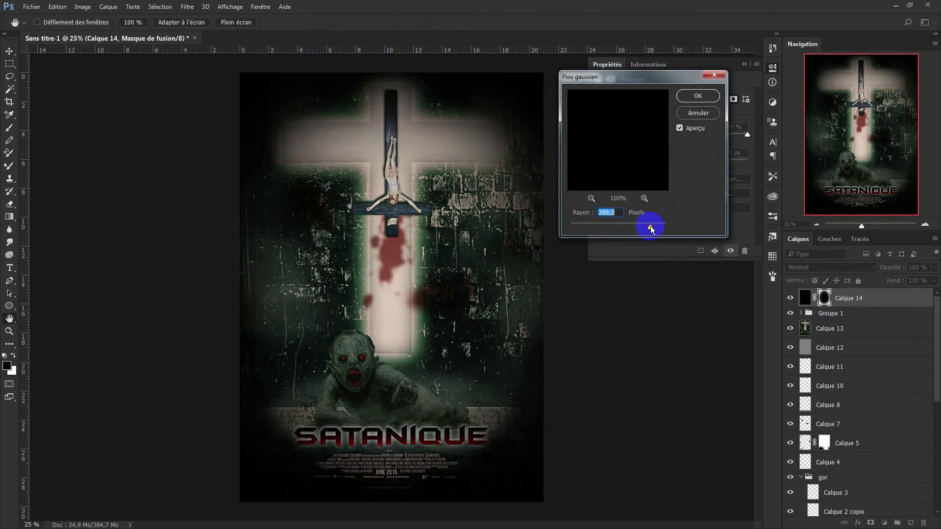
{"action": "key", "text": "Return"}
Try a 2625 px soft brush, compare the vignette, and set Calque 14 to 18% opacity.
{"action": "left_click_drag", "start_coordinate": [895, 267], "coordinate": [877, 272]}
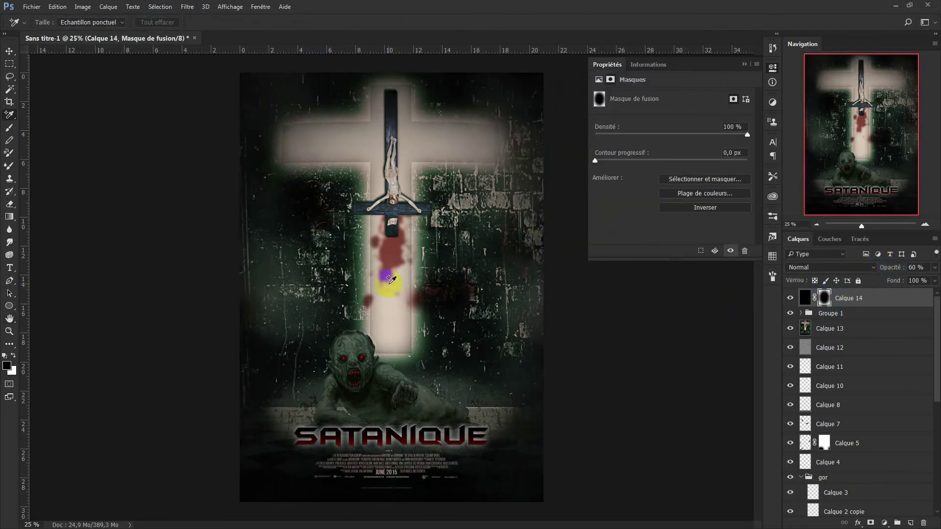
{"action": "key", "text": "b"}
{"action": "left_click", "coordinate": [43, 27]}
{"action": "scroll", "coordinate": [536, 254], "scroll_direction": "up", "scroll_amount": 5}
{"action": "scroll", "coordinate": [617, 176], "scroll_direction": "up", "scroll_amount": 5}
{"action": "left_click", "coordinate": [773, 438]}
{"action": "left_click", "coordinate": [399, 276]}
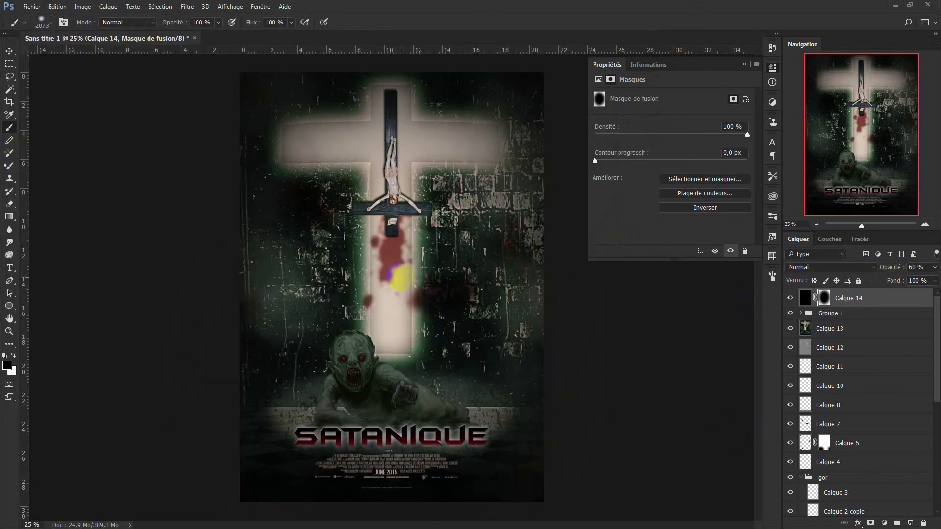
{"action": "key", "text": "ctrl+z"}
{"action": "left_click_drag", "start_coordinate": [390, 280], "coordinate": [390, 271]}
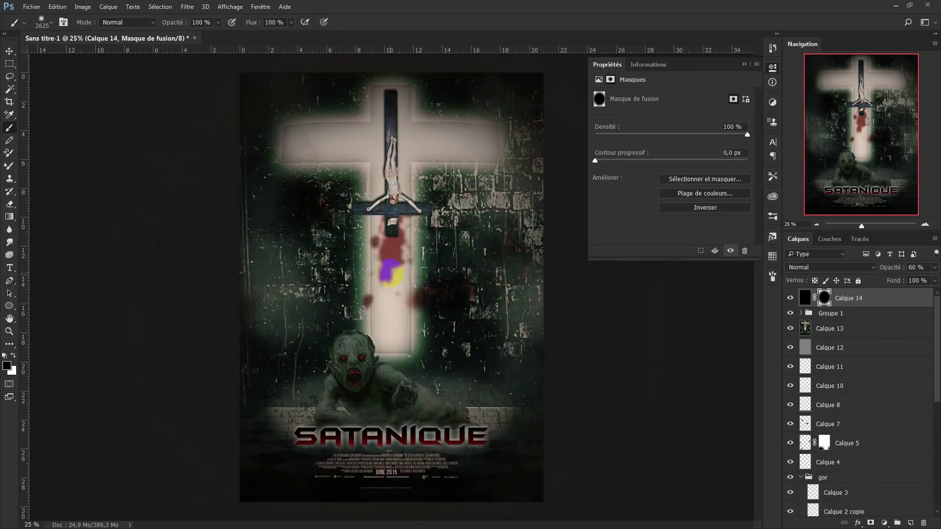
{"action": "left_click", "coordinate": [790, 297]}
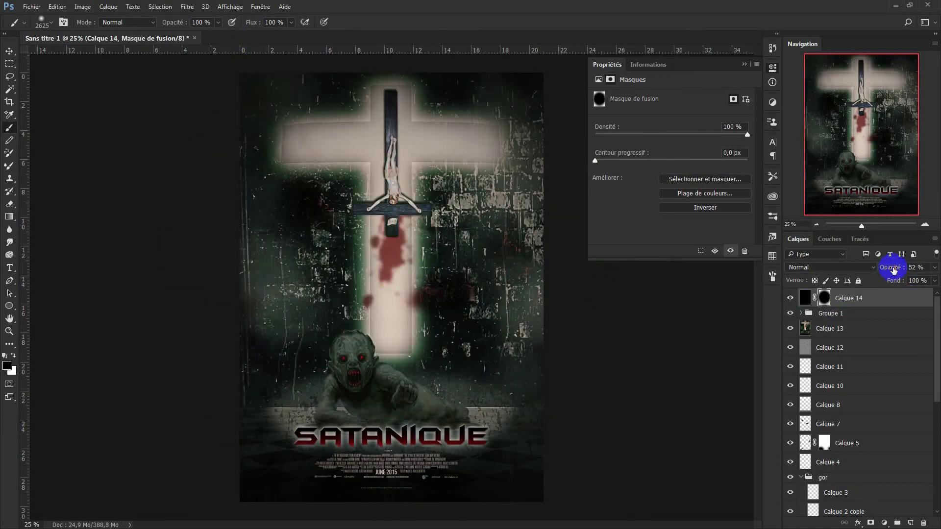
{"action": "left_click_drag", "start_coordinate": [893, 268], "coordinate": [884, 269]}
Move the title group Groupe 1 above Calque 14 and leave it hidden.
{"action": "left_click", "coordinate": [875, 300]}
{"action": "left_click", "coordinate": [790, 313]}
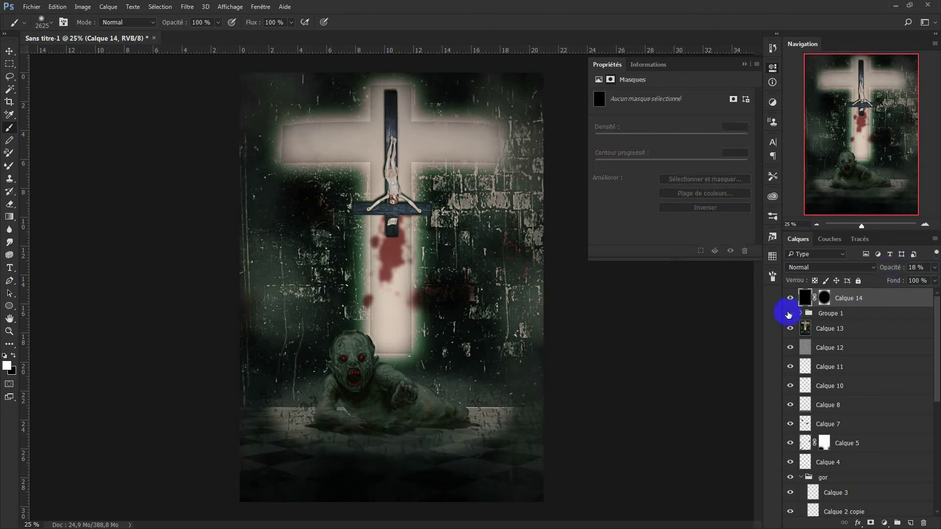
{"action": "left_click_drag", "start_coordinate": [861, 313], "coordinate": [857, 295]}
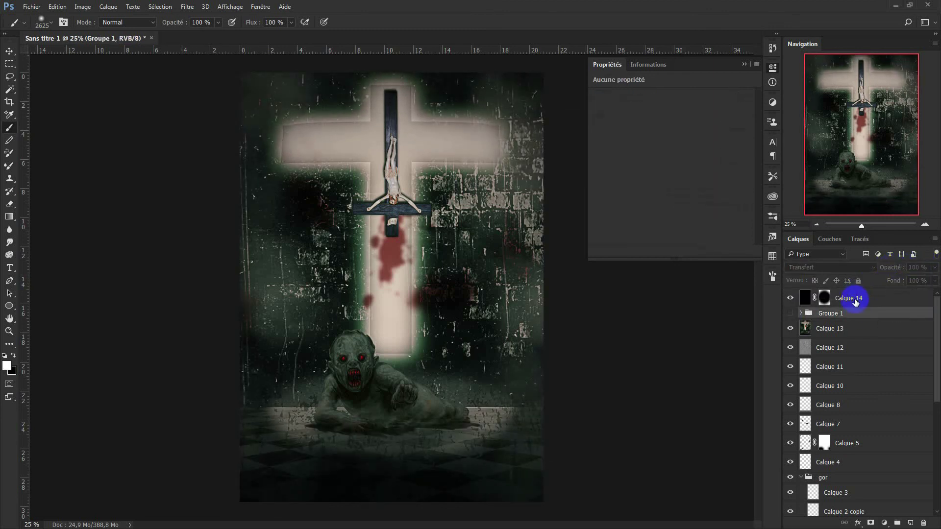
{"action": "left_click", "coordinate": [789, 294]}
{"action": "left_click", "coordinate": [849, 314]}
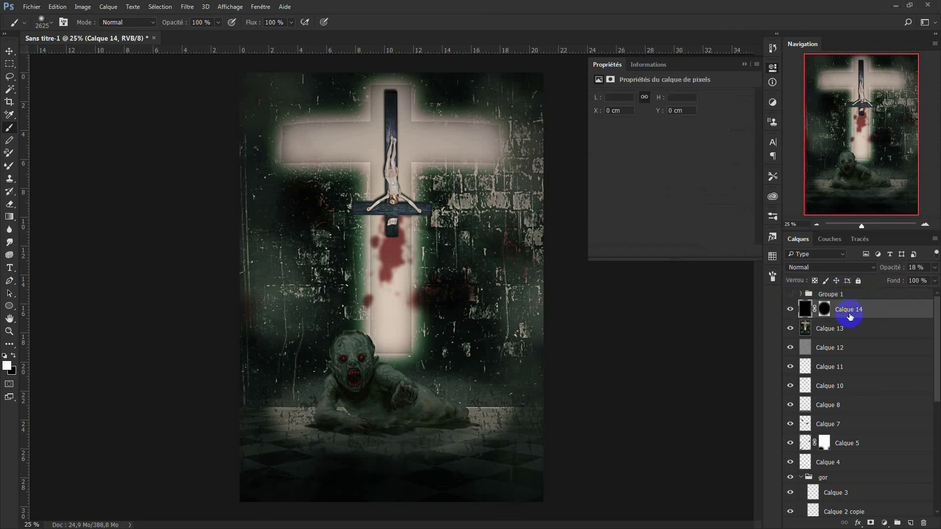
Grade the merged Calque 15 in Camera Raw: Température -15, Teinte -5, Exposition +0.40, Vibrance +10.
{"action": "left_click", "coordinate": [187, 6]}
{"action": "left_click", "coordinate": [211, 70]}
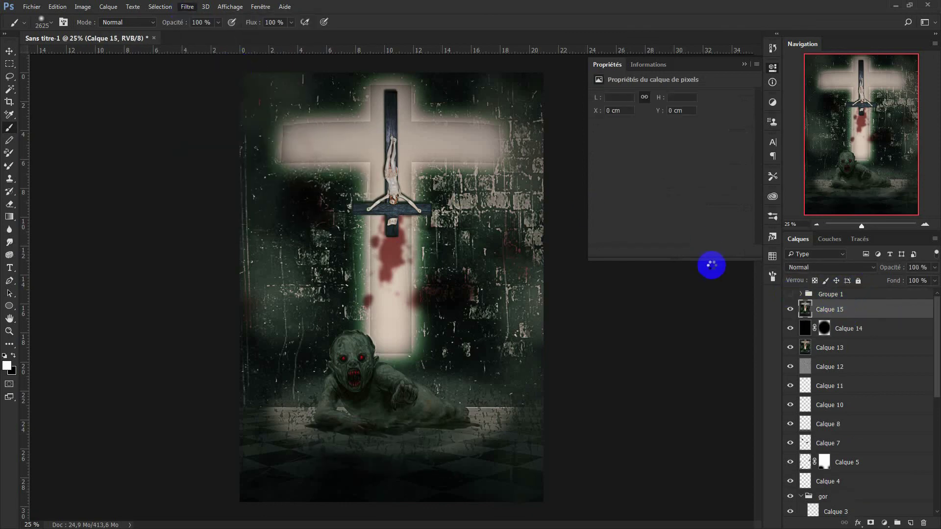
{"action": "left_click_drag", "start_coordinate": [794, 176], "coordinate": [785, 177]}
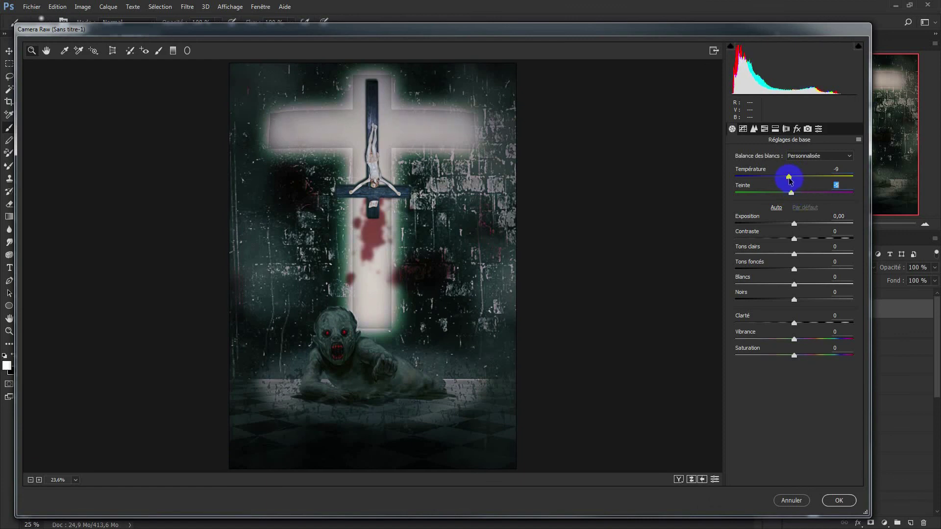
{"action": "mouse_move", "coordinate": [794, 224]}
{"action": "left_mouse_down"}
{"action": "mouse_move", "coordinate": [786, 240]}
{"action": "mouse_move", "coordinate": [803, 239]}
{"action": "mouse_move", "coordinate": [799, 223]}
{"action": "left_mouse_up"}
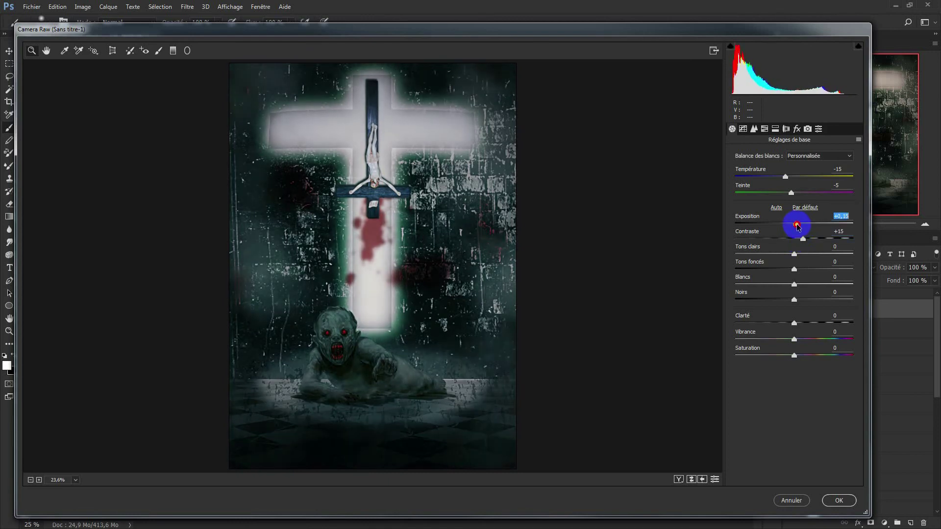
{"action": "left_click_drag", "start_coordinate": [794, 339], "coordinate": [779, 355]}
{"action": "left_click", "coordinate": [837, 501]}
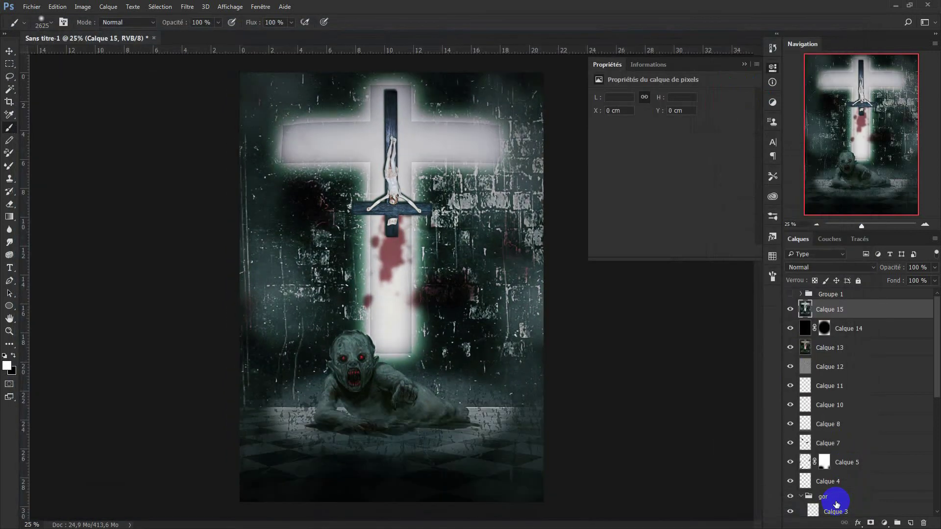
Set Calque 15 to about 65% opacity, show Groupe 1, and move Calque 14 above it.
{"action": "left_click", "coordinate": [790, 309]}
{"action": "left_click_drag", "start_coordinate": [882, 267], "coordinate": [878, 269]}
{"action": "left_click", "coordinate": [790, 294]}
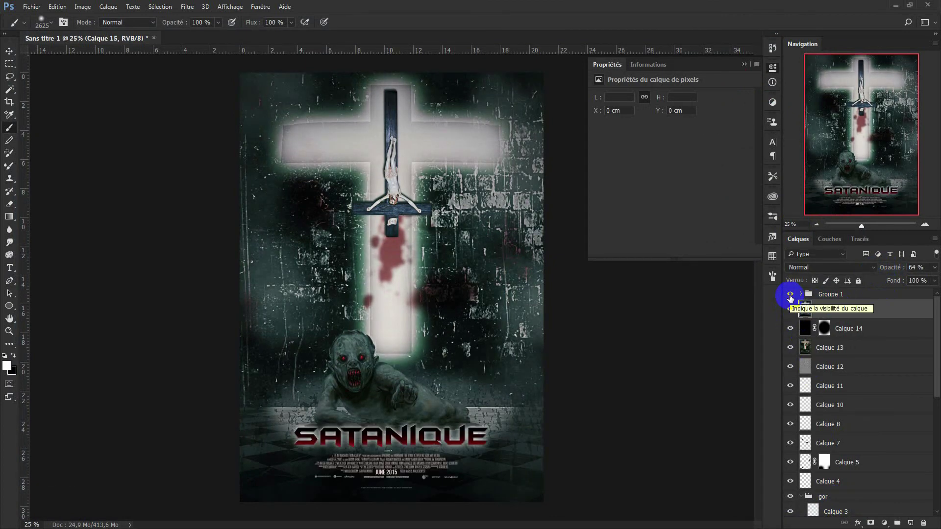
{"action": "left_click_drag", "start_coordinate": [864, 333], "coordinate": [872, 292]}
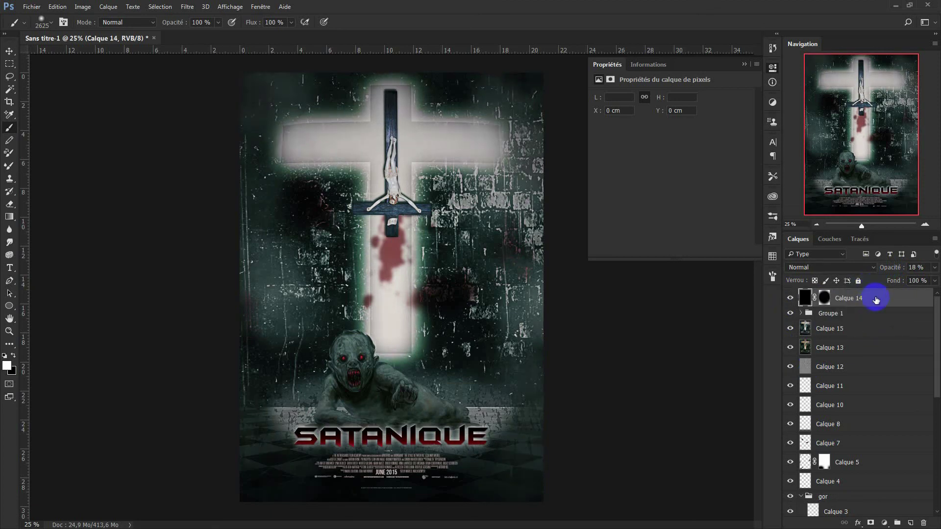
Duplicate the Calque 14 vignette three times and combine the copies into one smart object.
{"action": "key", "text": "ctrl+j"}
{"action": "key", "text": "ctrl+j"}
{"action": "key", "text": "ctrl+j"}
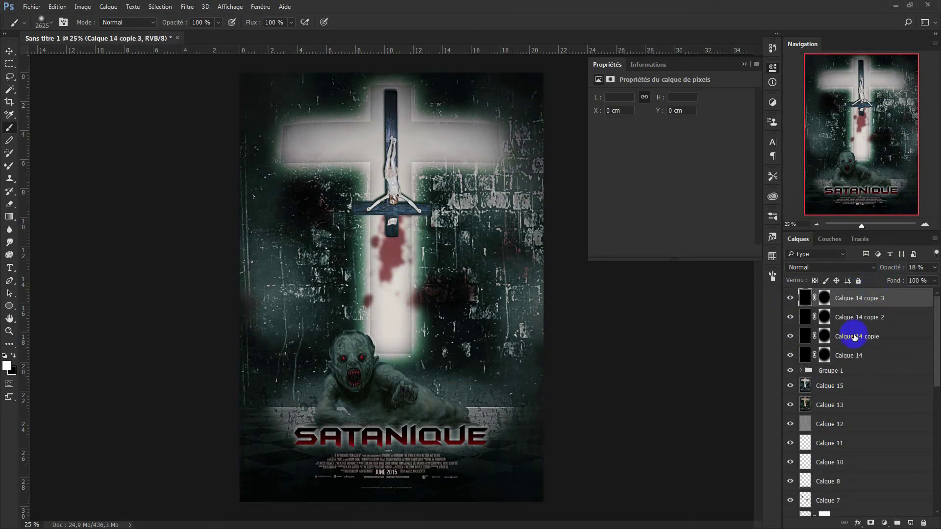
{"action": "left_click", "coordinate": [853, 336], "text": "shift"}
{"action": "right_click", "coordinate": [851, 319]}
{"action": "left_click", "coordinate": [760, 321]}
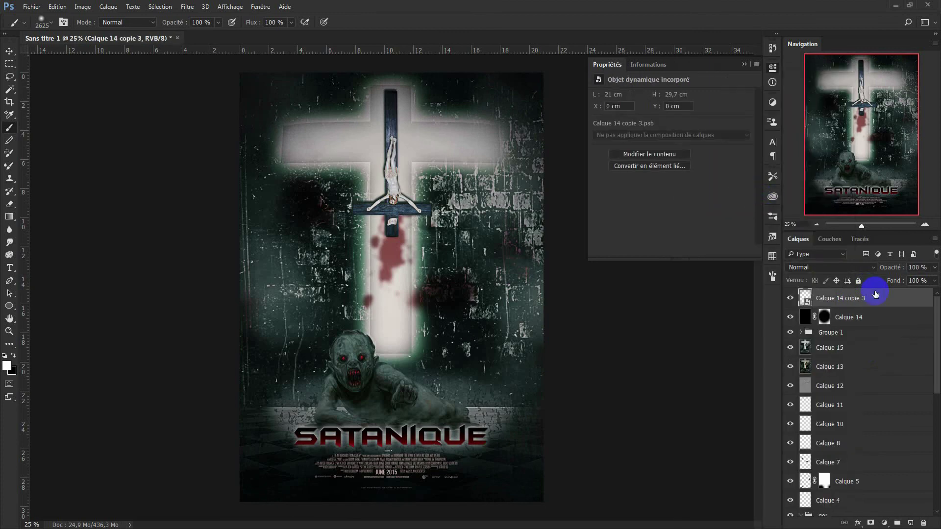
Rasterize the merged vignette copy, clear its lower area, and set its opacity to 82%.
{"action": "left_click", "coordinate": [9, 63]}
{"action": "left_click_drag", "start_coordinate": [223, 283], "coordinate": [657, 512]}
{"action": "right_click", "coordinate": [871, 300]}
{"action": "left_click", "coordinate": [752, 234]}
{"action": "key", "text": "ctrl+d"}
{"action": "left_click_drag", "start_coordinate": [897, 268], "coordinate": [888, 271]}
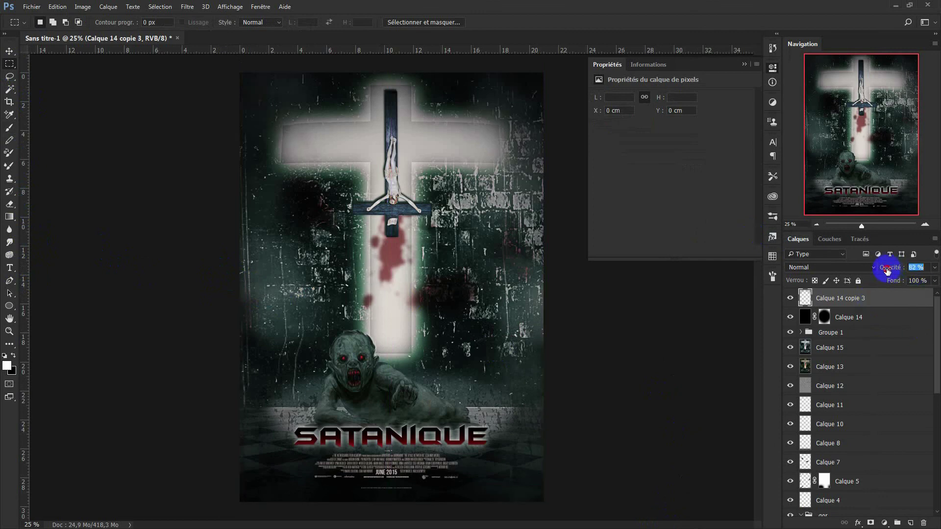